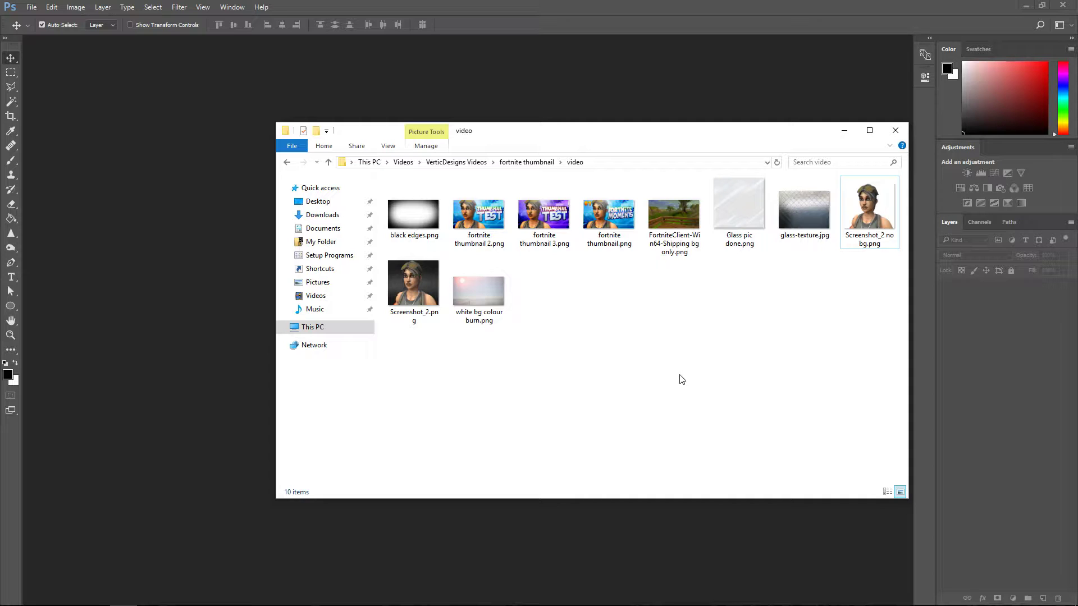
View the finished thumbnails fortnite thumbnail 3, 2 and fortnite thumbnail.png, and open the character image Screenshot_2.png.
{"action": "double_click", "coordinate": [559, 222]}
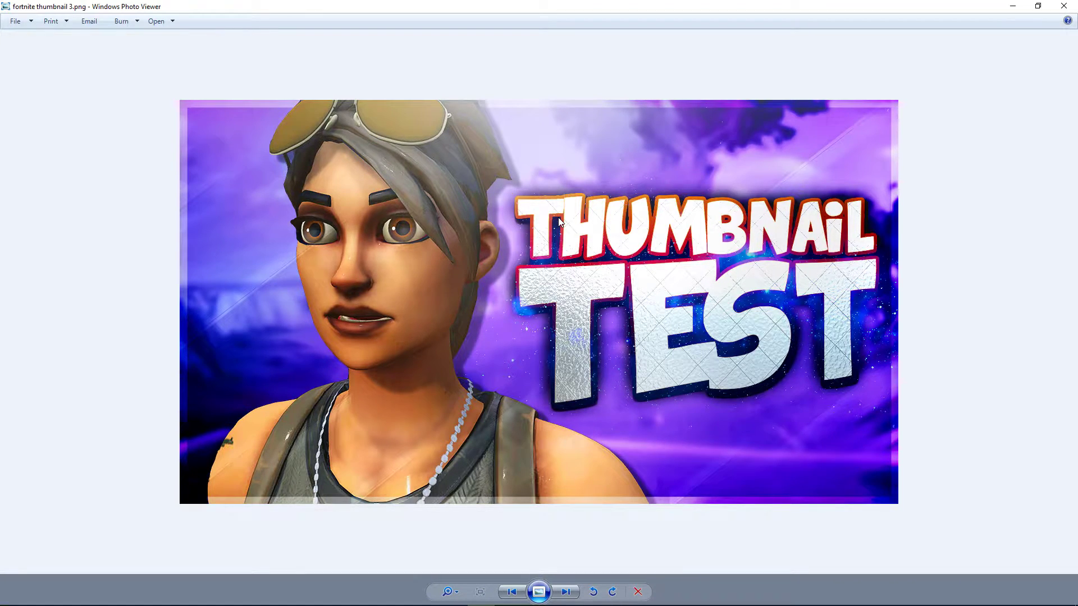
{"action": "key", "text": "Left"}
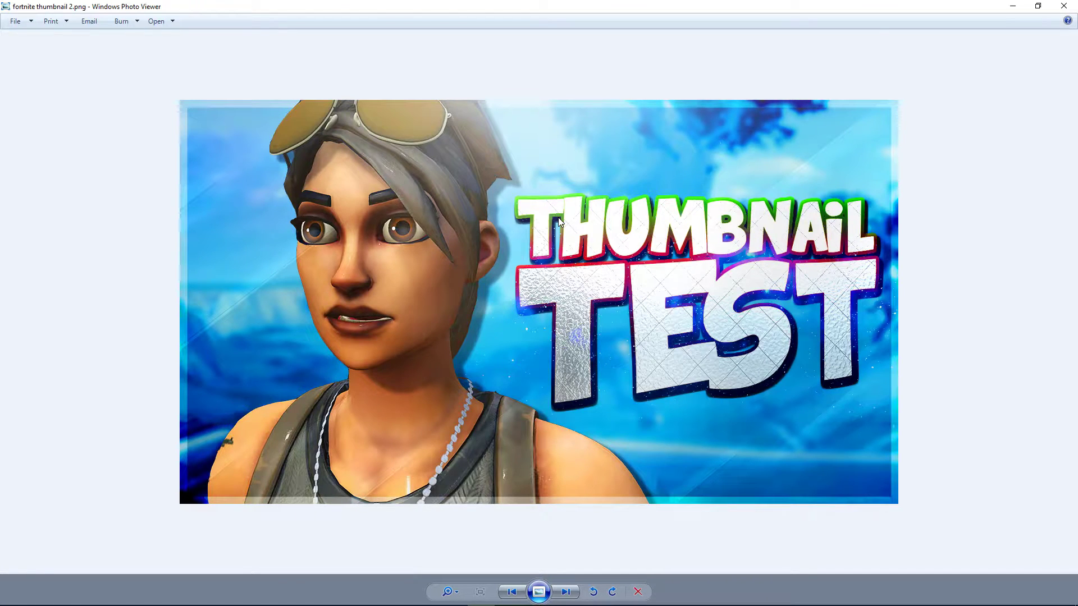
{"action": "key", "text": "Right"}
{"action": "key", "text": "Right"}
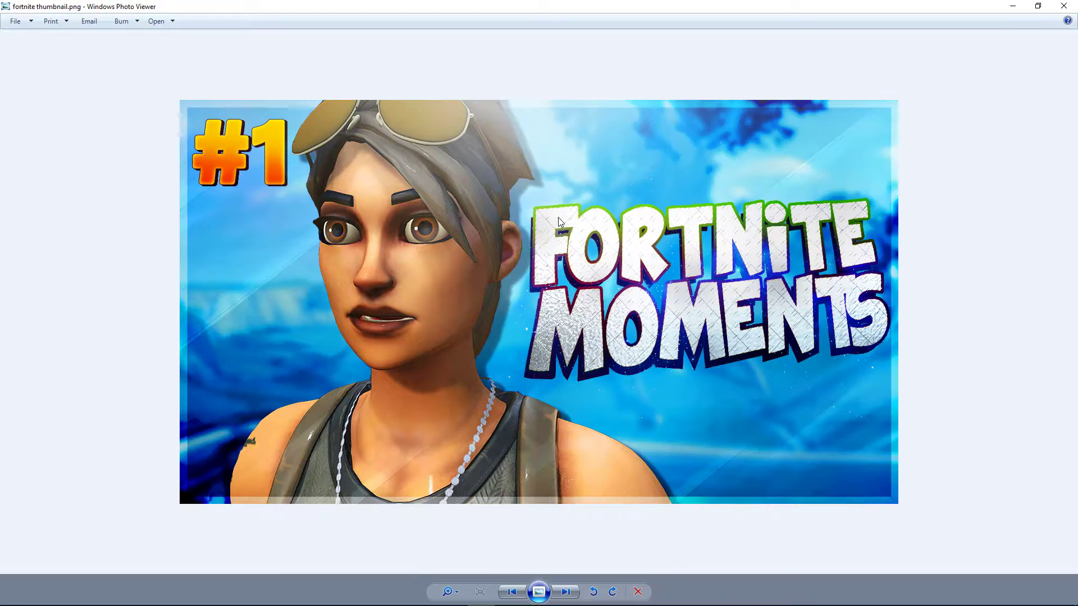
{"action": "key", "text": "Escape"}
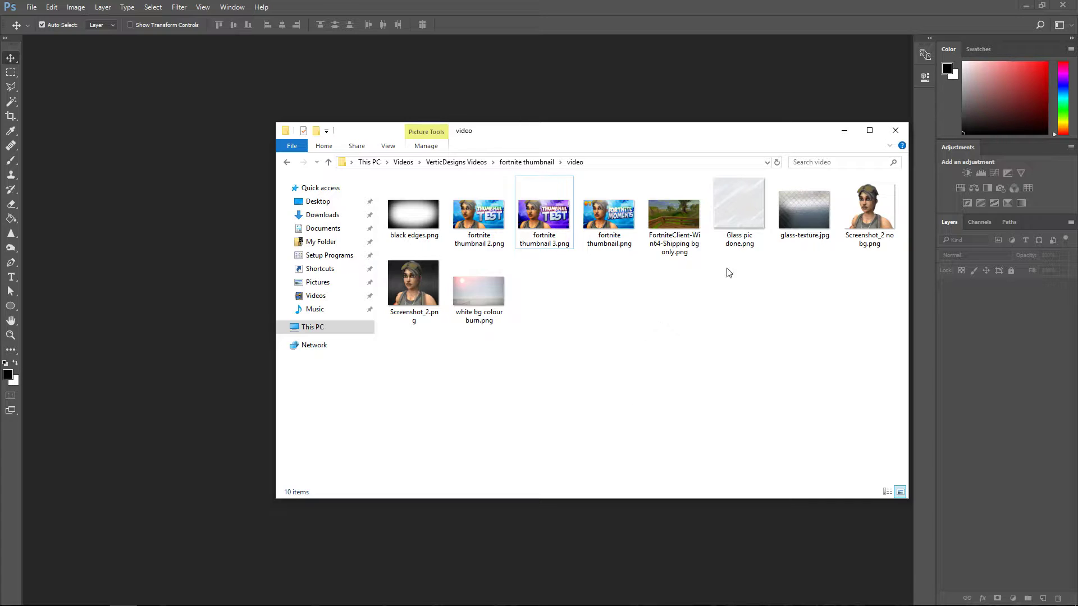
{"action": "left_click", "coordinate": [431, 286]}
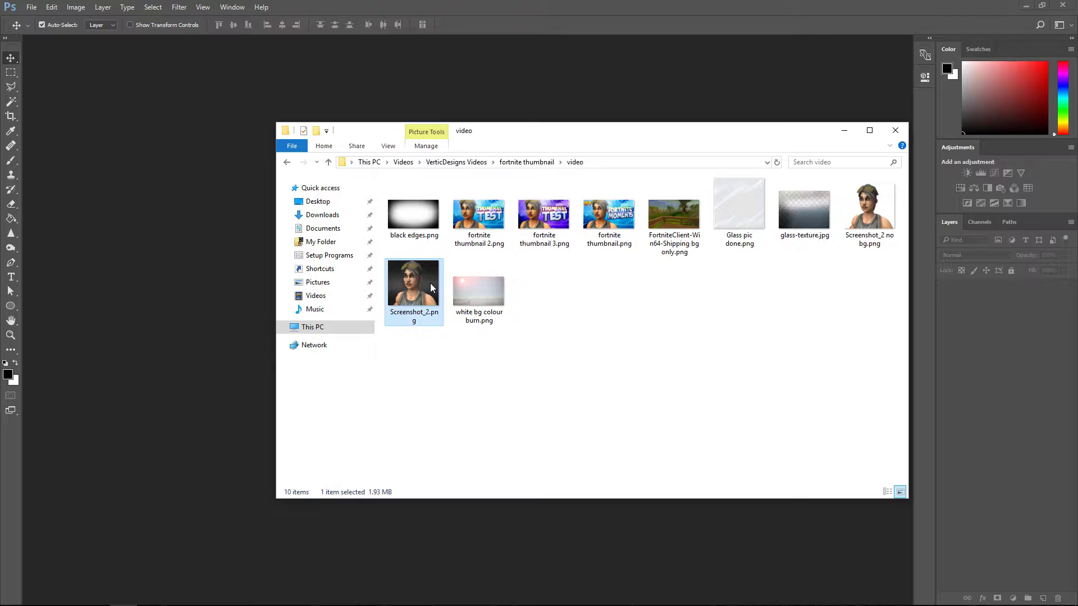
{"action": "double_click", "coordinate": [431, 287]}
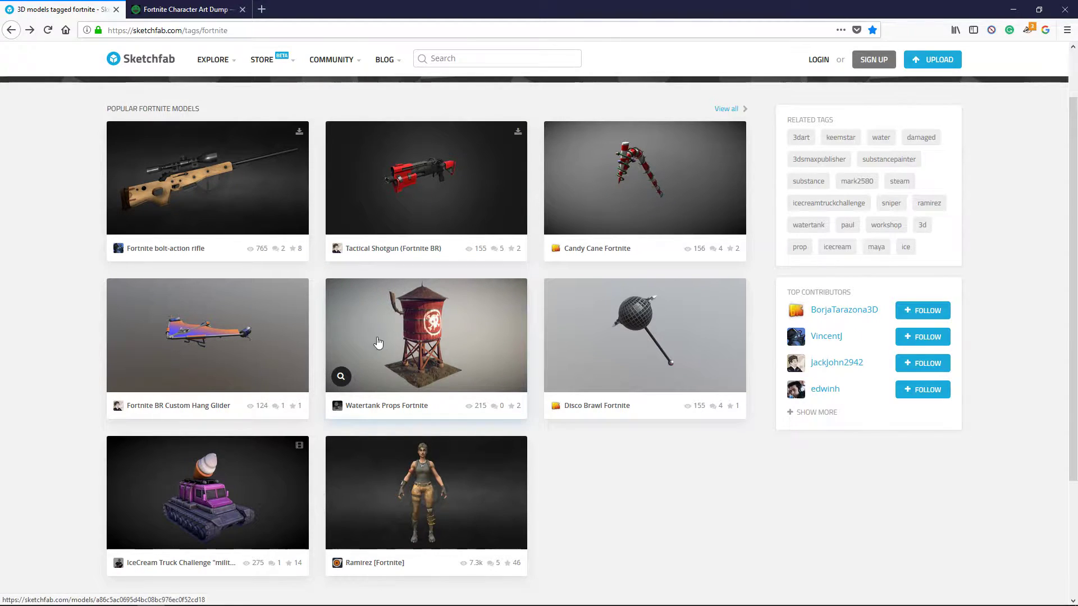
In the browser, open the Ramirez [Fortnite] model on Sketchfab and frame a close-up of the character's face and shoulders.
{"action": "left_click", "coordinate": [447, 459]}
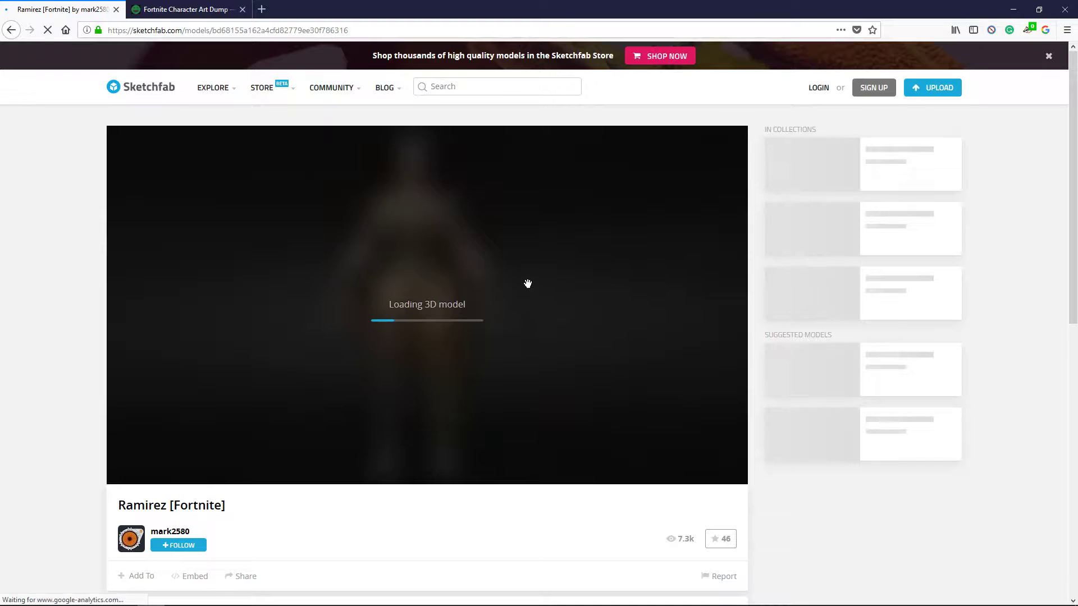
{"action": "left_click", "coordinate": [1048, 57]}
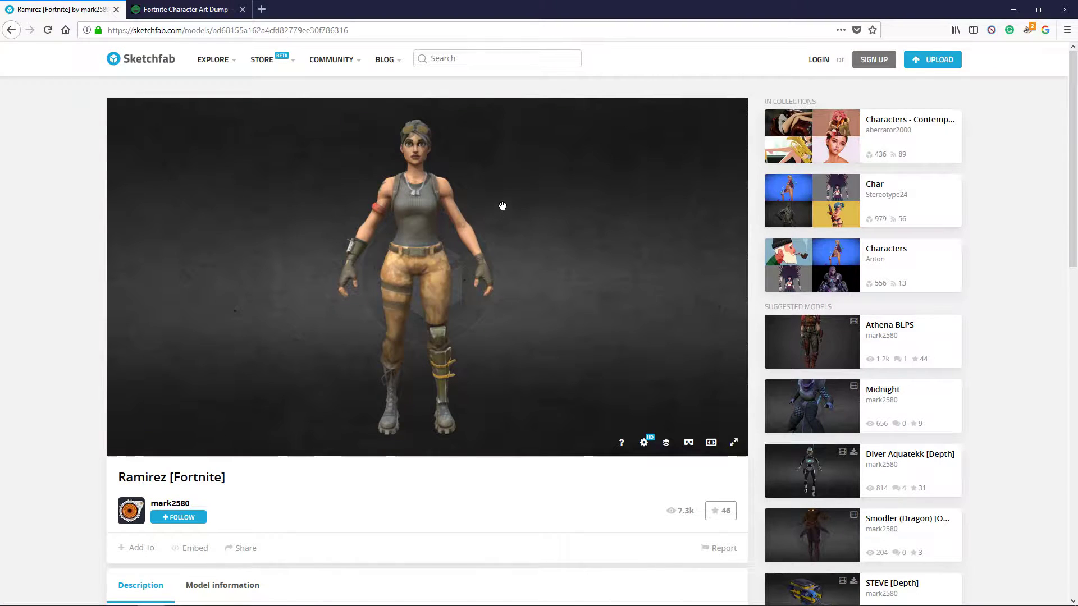
{"action": "left_click_drag", "start_coordinate": [445, 193], "coordinate": [445, 167]}
{"action": "scroll", "coordinate": [445, 167], "scroll_direction": "up", "scroll_amount": 5}
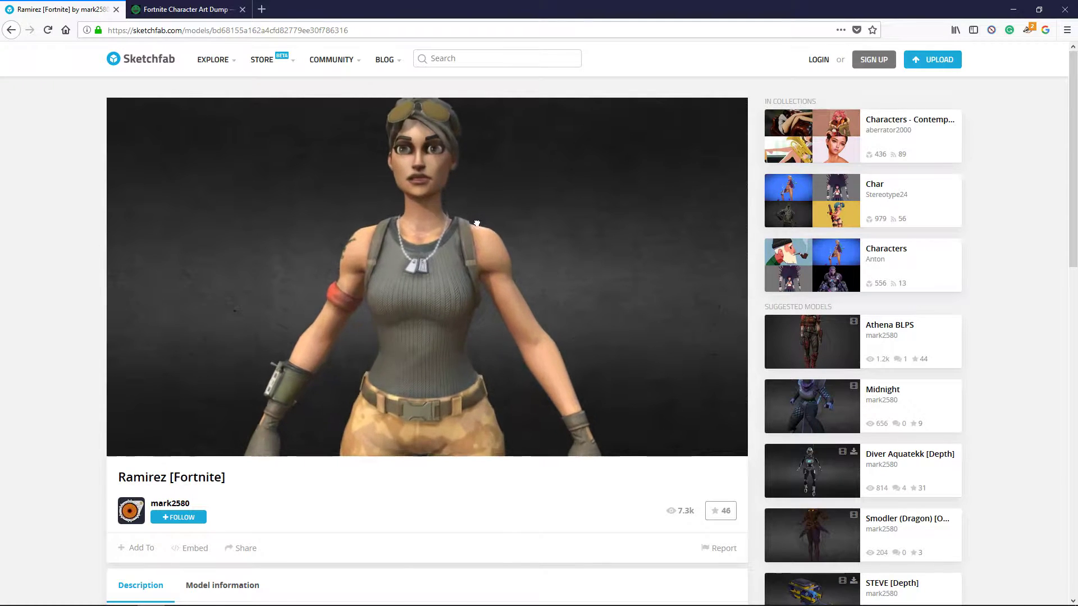
{"action": "scroll", "coordinate": [436, 161], "scroll_direction": "up", "scroll_amount": 5}
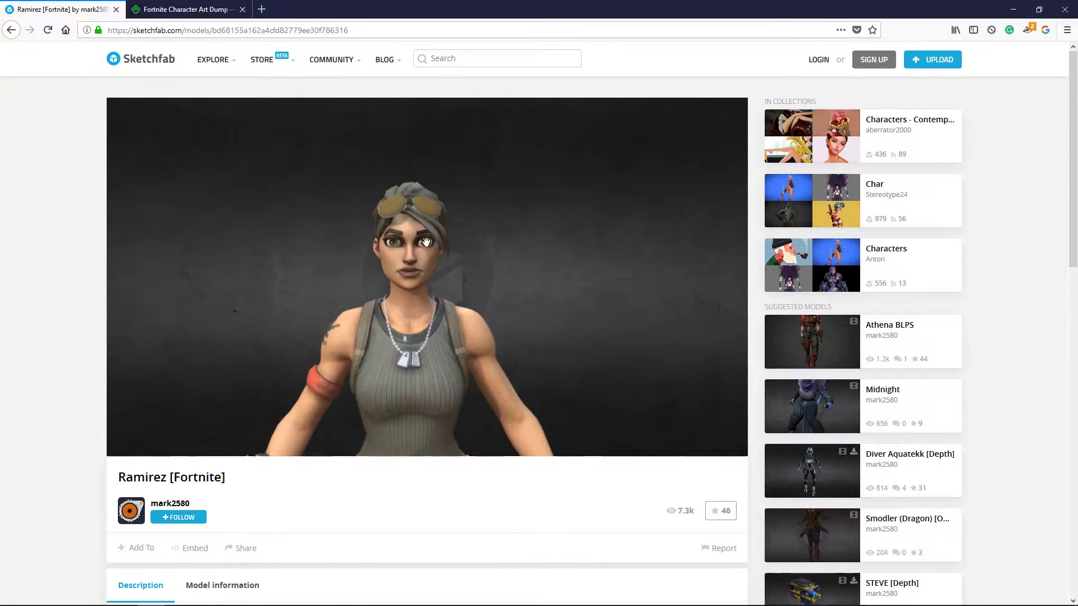
{"action": "scroll", "coordinate": [445, 257], "scroll_direction": "up", "scroll_amount": 5}
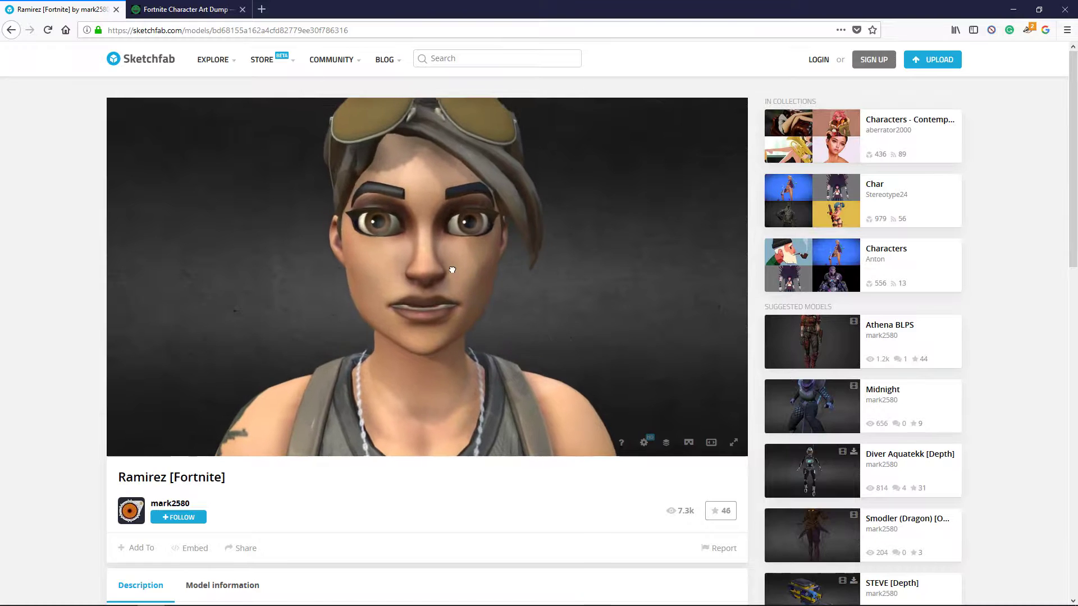
{"action": "left_click_drag", "start_coordinate": [435, 259], "coordinate": [515, 296]}
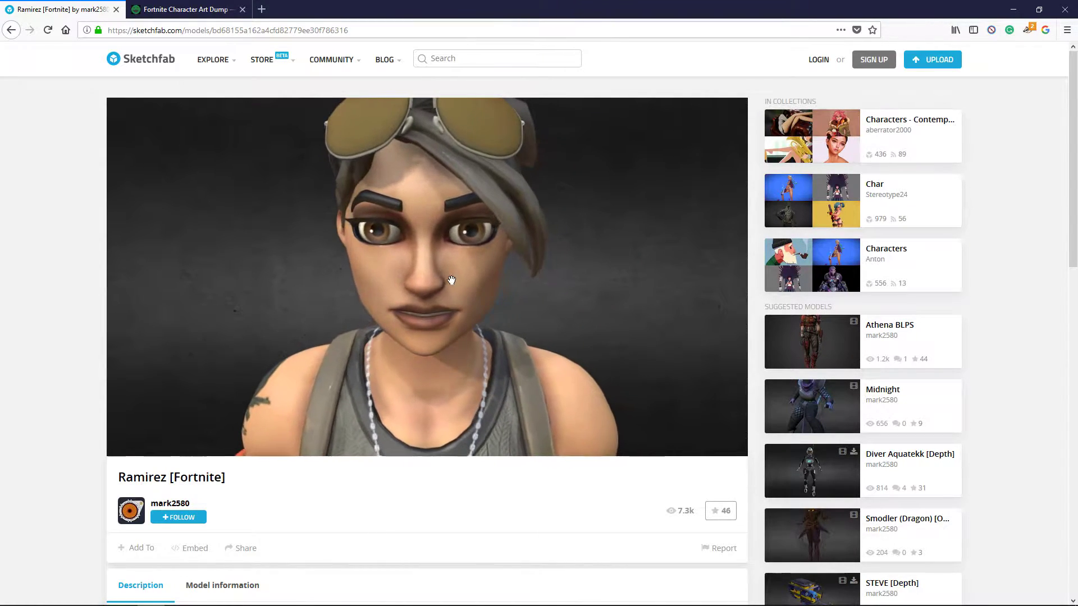
Open the Model Inspector for the Ramirez model, look through its render options and tilt the view.
{"action": "left_click", "coordinate": [666, 442]}
{"action": "scroll", "coordinate": [206, 191], "scroll_direction": "down", "scroll_amount": 1}
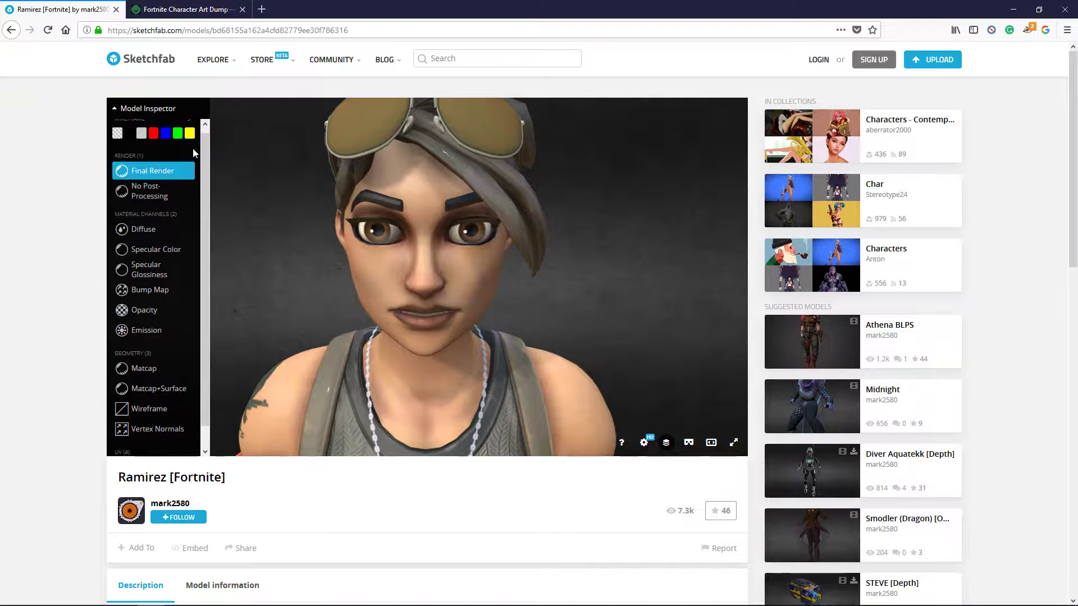
{"action": "left_click_drag", "start_coordinate": [528, 256], "coordinate": [522, 211]}
Browse the Fortnite Character Art Dump discussion on Polycount for character artwork.
{"action": "key", "text": "ctrl+Tab"}
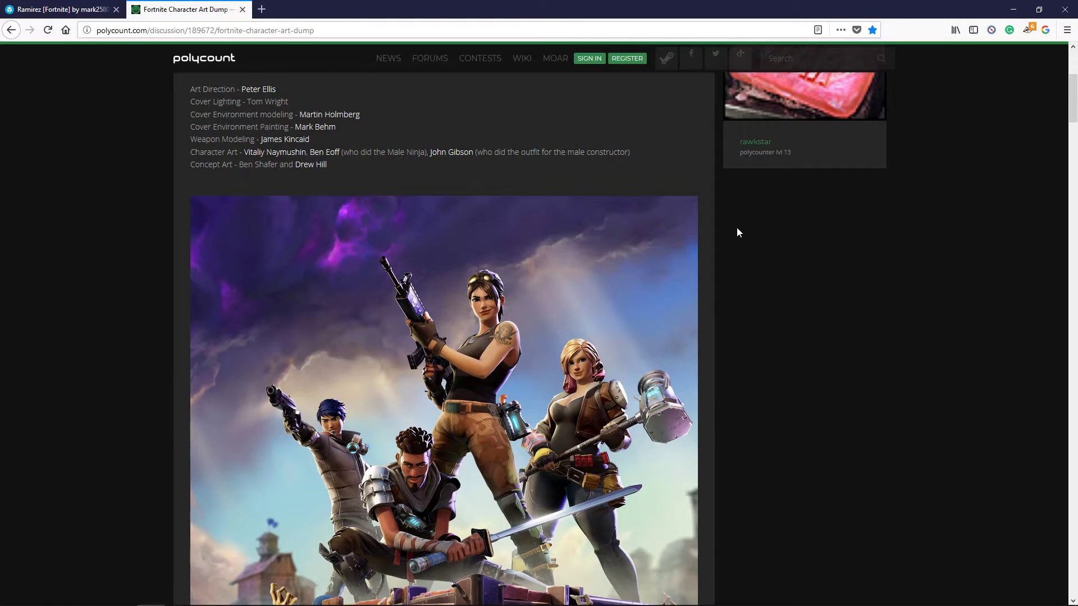
{"action": "scroll", "coordinate": [736, 222], "scroll_direction": "down", "scroll_amount": 5}
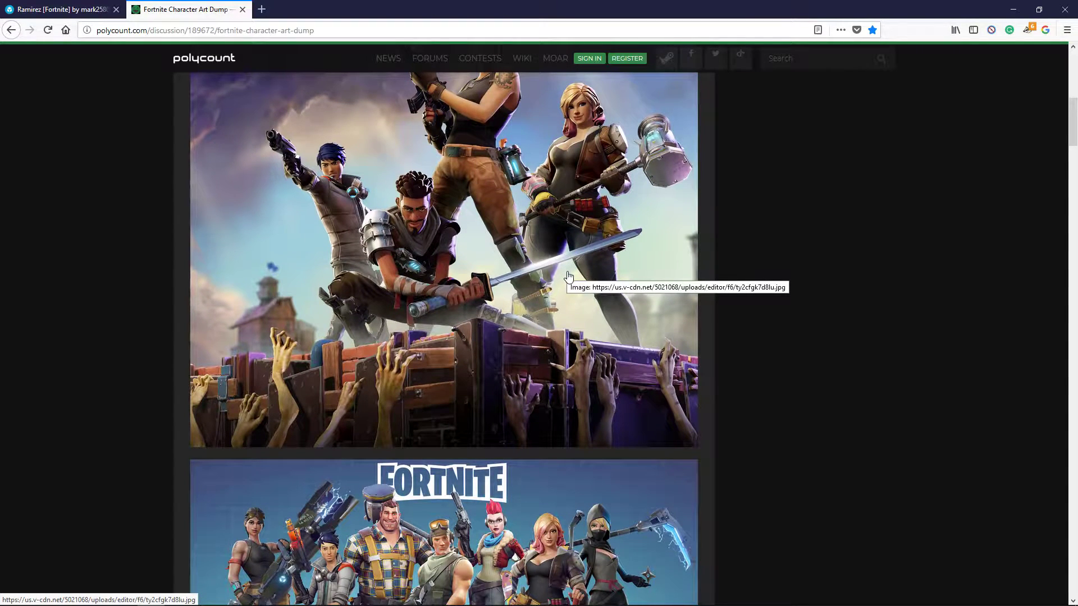
{"action": "scroll", "coordinate": [568, 274], "scroll_direction": "down", "scroll_amount": 2}
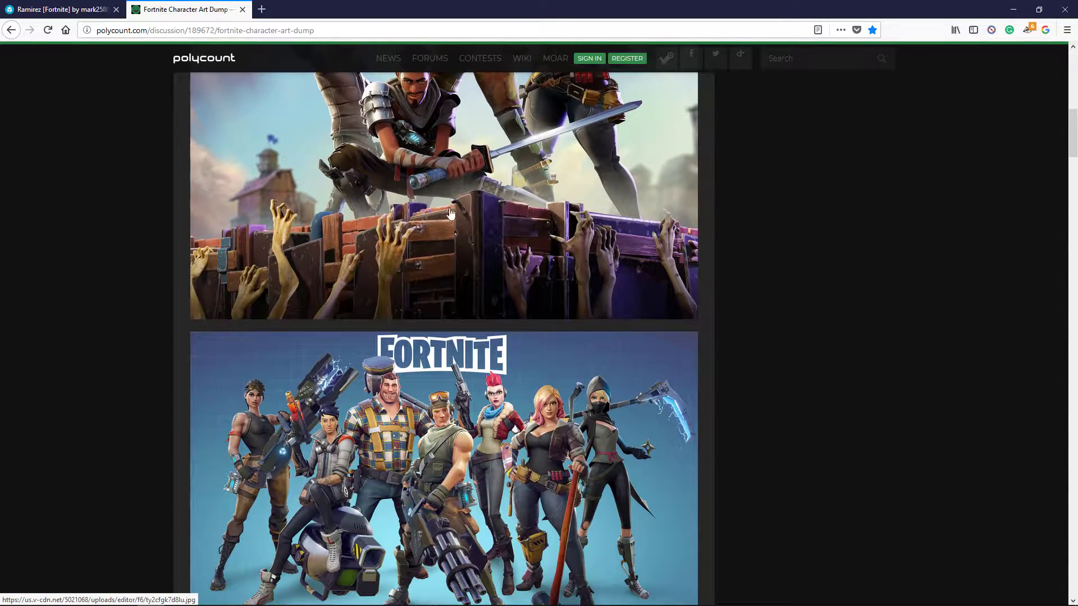
{"action": "scroll", "coordinate": [450, 212], "scroll_direction": "down", "scroll_amount": 3}
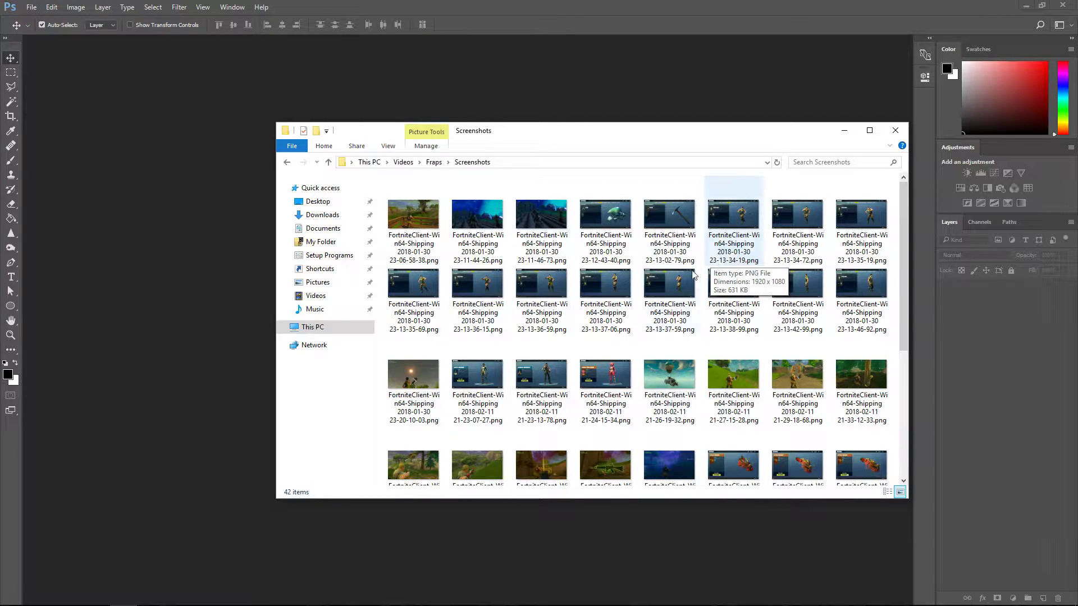
Look through the in-game images in the Fraps Screenshots folder, and view the background-only Fortnite image in the video folder.
{"action": "scroll", "coordinate": [679, 281], "scroll_direction": "down", "scroll_amount": 3}
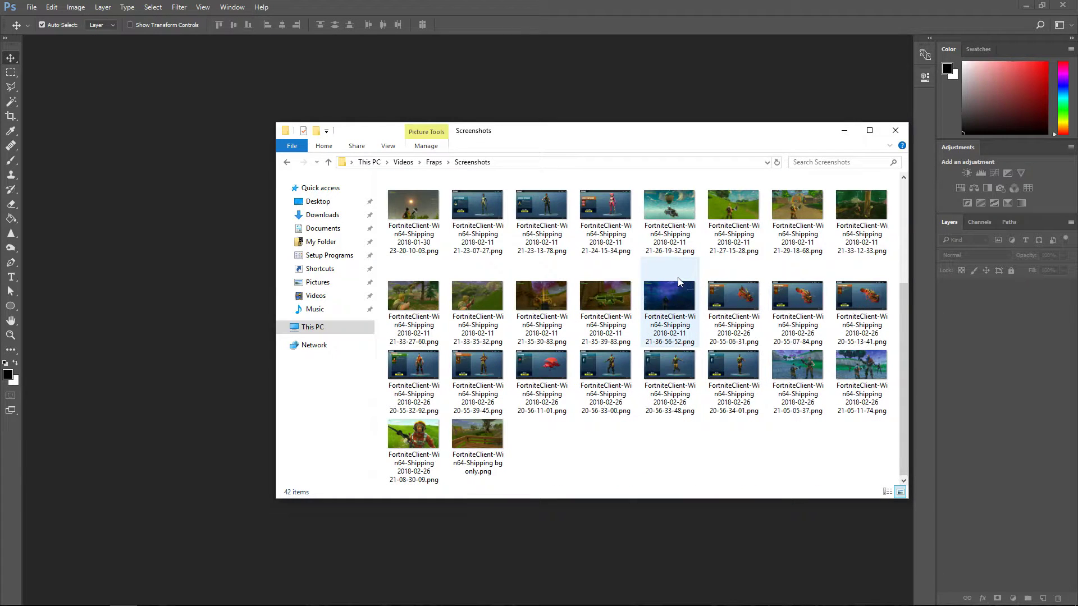
{"action": "scroll", "coordinate": [423, 216], "scroll_direction": "up", "scroll_amount": 3}
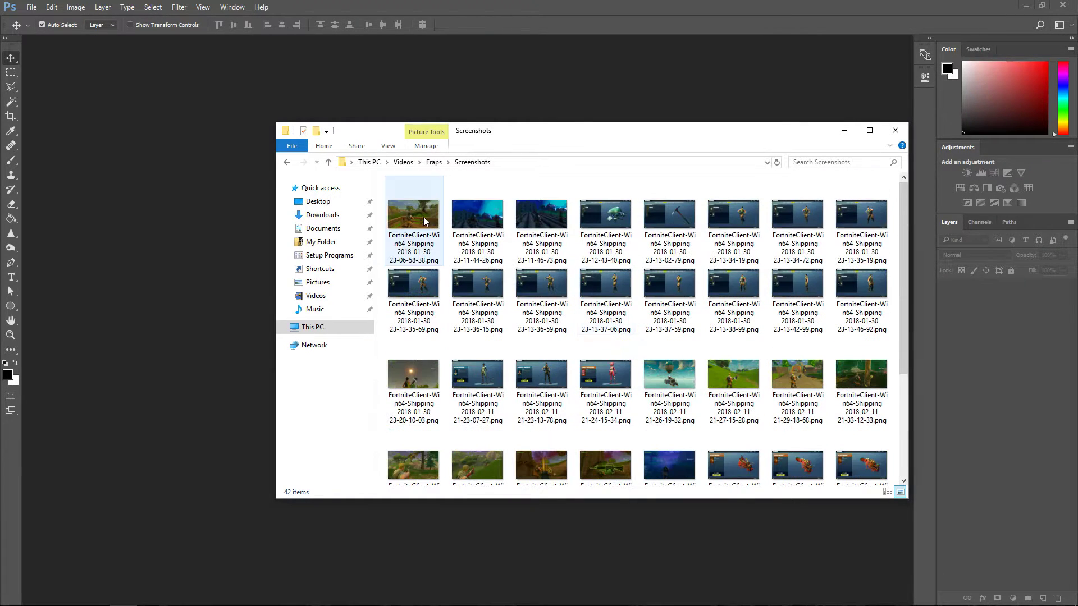
{"action": "double_click", "coordinate": [423, 217]}
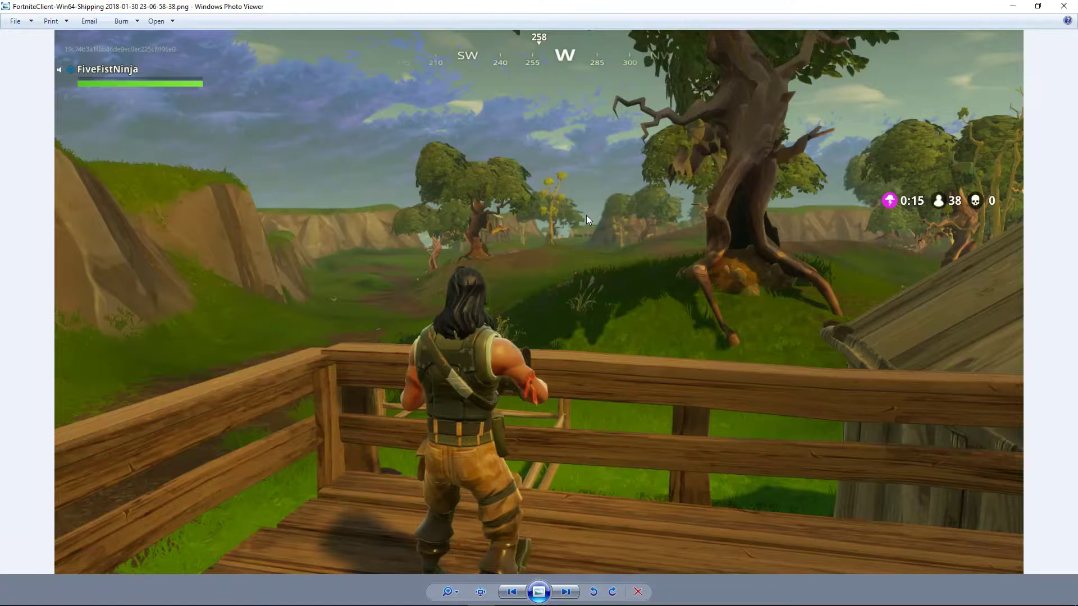
{"action": "key", "text": "Right"}
{"action": "key", "text": "Right"}
{"action": "key", "text": "Right"}
{"action": "key", "text": "Right"}
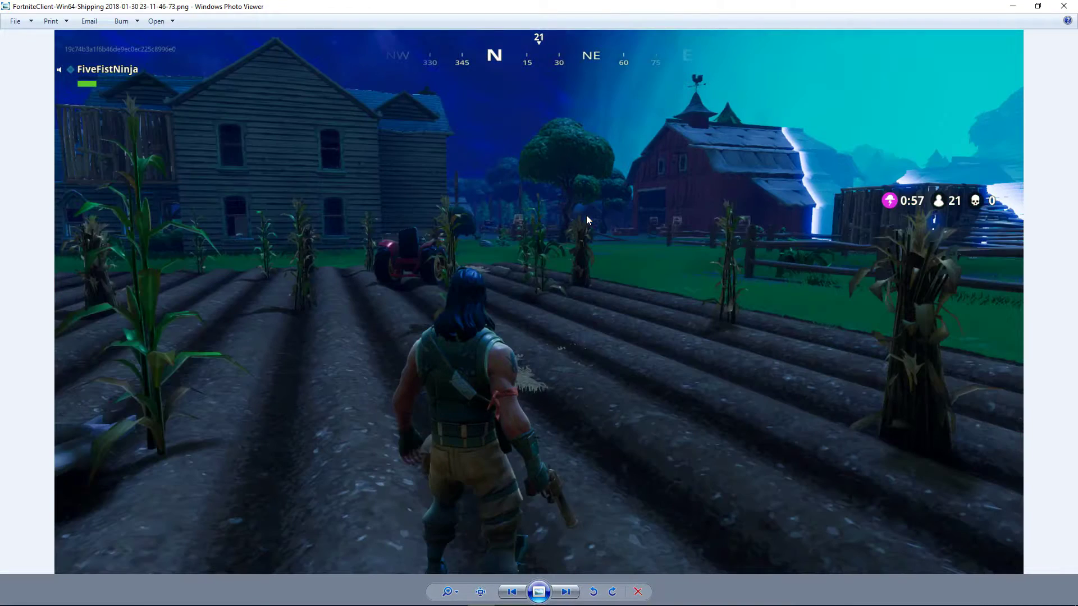
{"action": "key", "text": "Right"}
{"action": "key", "text": "Right"}
{"action": "key", "text": "Right"}
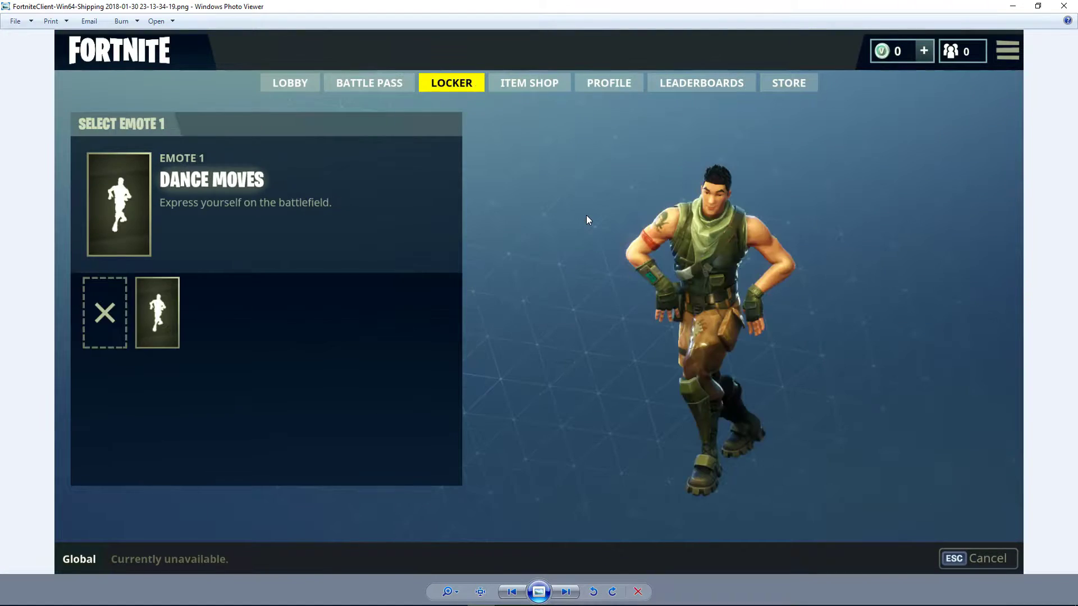
{"action": "key", "text": "Right"}
{"action": "key", "text": "Right"}
{"action": "key", "text": "Right"}
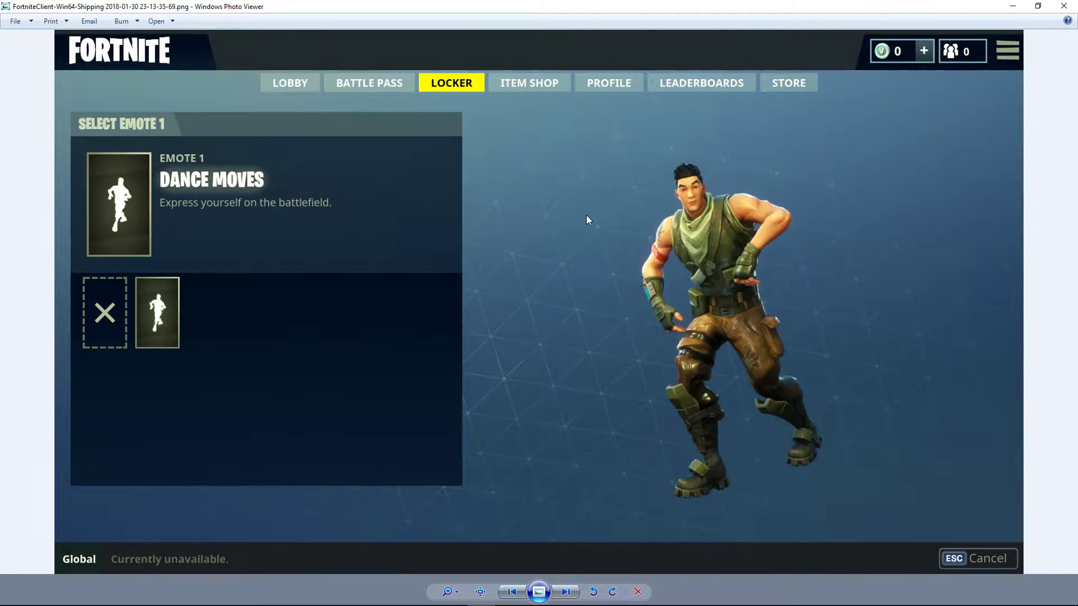
{"action": "key", "text": "Right"}
{"action": "key", "text": "Right"}
{"action": "key", "text": "Right"}
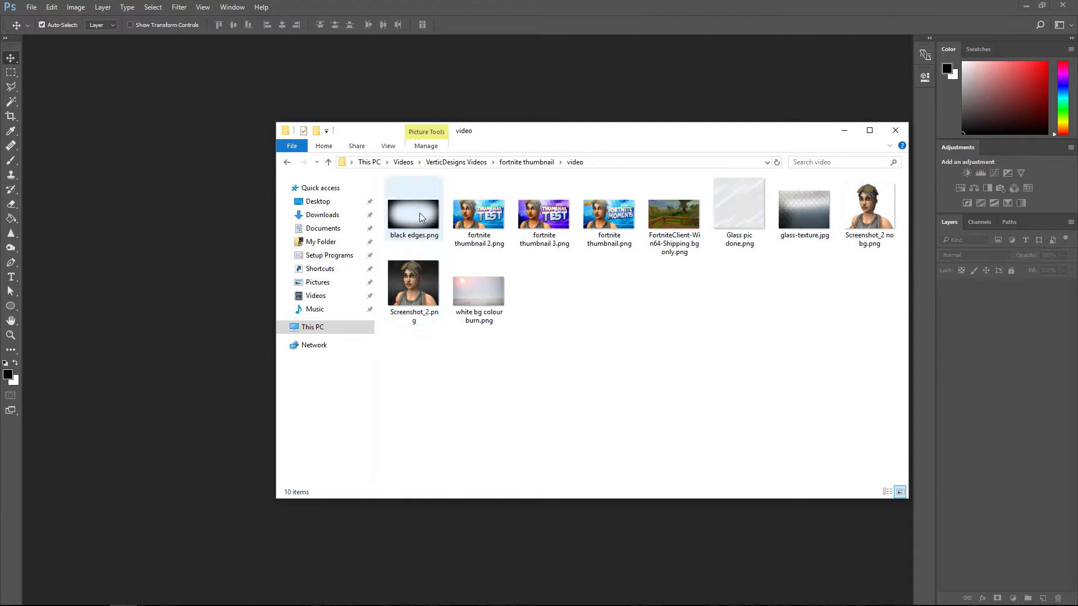
{"action": "double_click", "coordinate": [685, 226]}
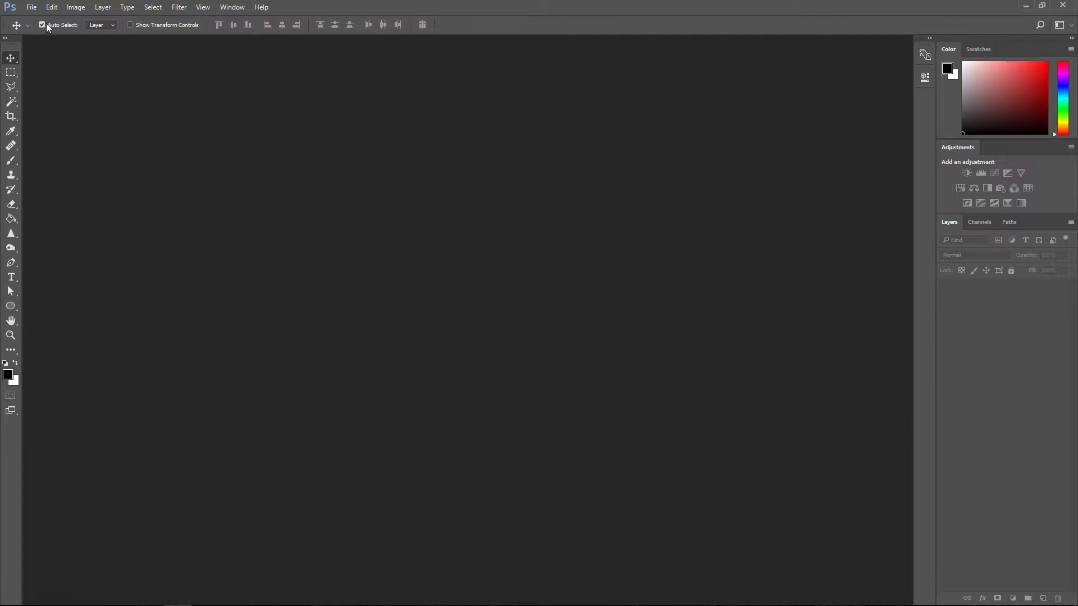
In Photoshop, create a new 1280 x 720 pixel document at 75 pixels/inch in RGB Color, 8 bit, with transparent background contents.
{"action": "left_click", "coordinate": [32, 8]}
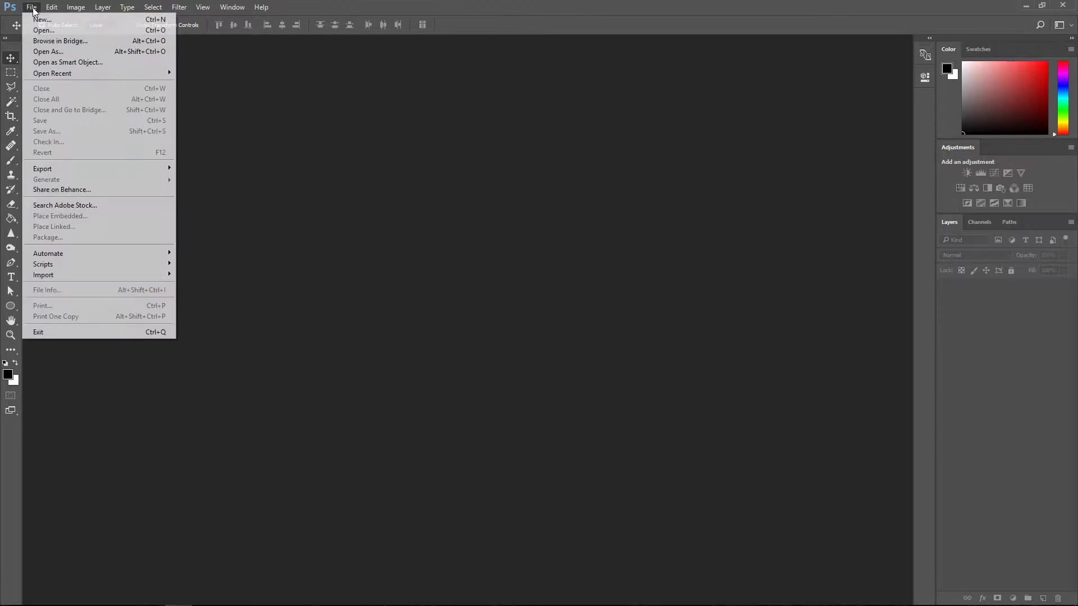
{"action": "left_click", "coordinate": [42, 20]}
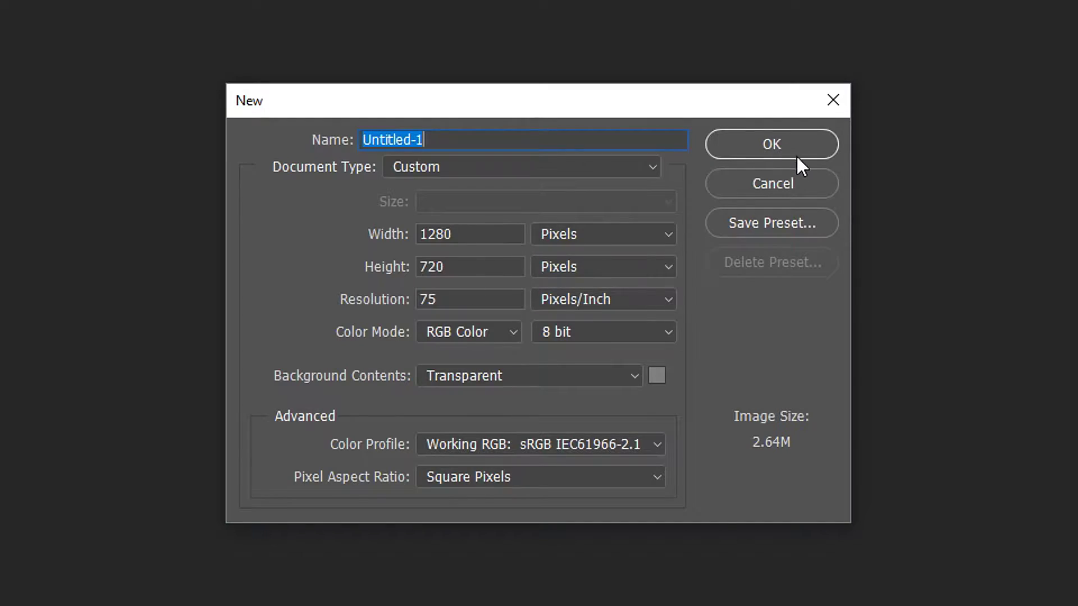
{"action": "left_click", "coordinate": [775, 144]}
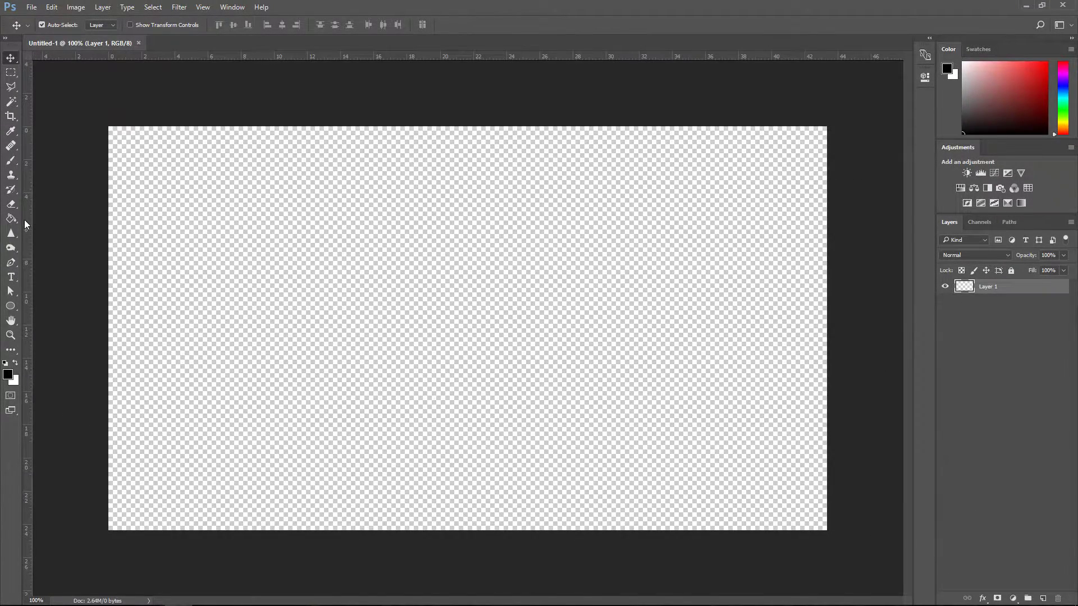
Fill Layer 1 with the black foreground colour using the Paint Bucket, and return to the Move tool.
{"action": "left_click", "coordinate": [15, 220]}
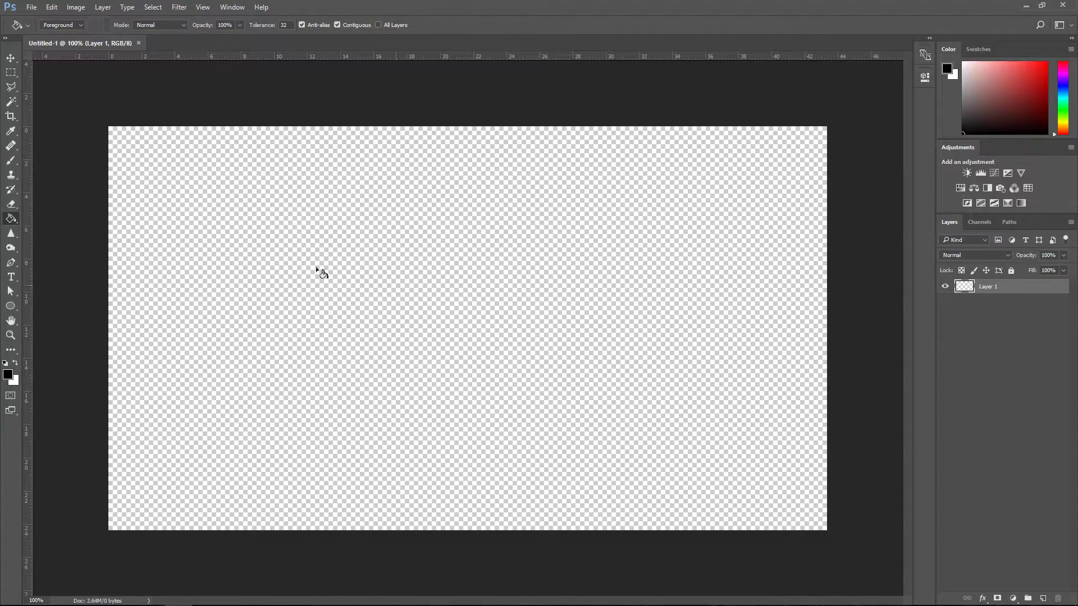
{"action": "left_click", "coordinate": [446, 302]}
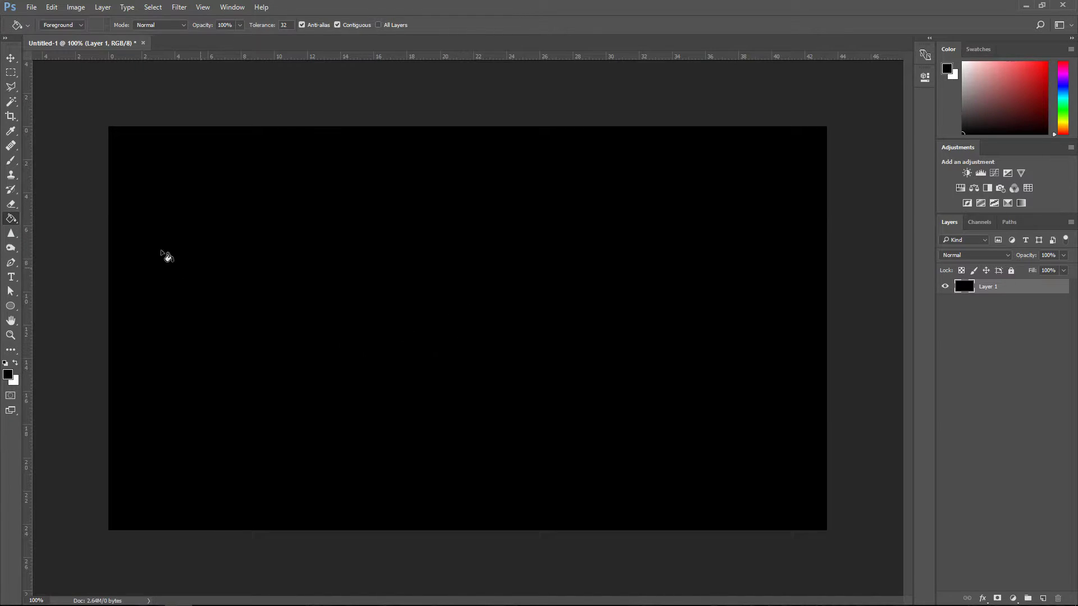
{"action": "key", "text": "v"}
Place the image FortniteClient-Win64-Shipping bg only.png from the video folder over the whole canvas at 100% scale.
{"action": "key", "text": "alt+Tab"}
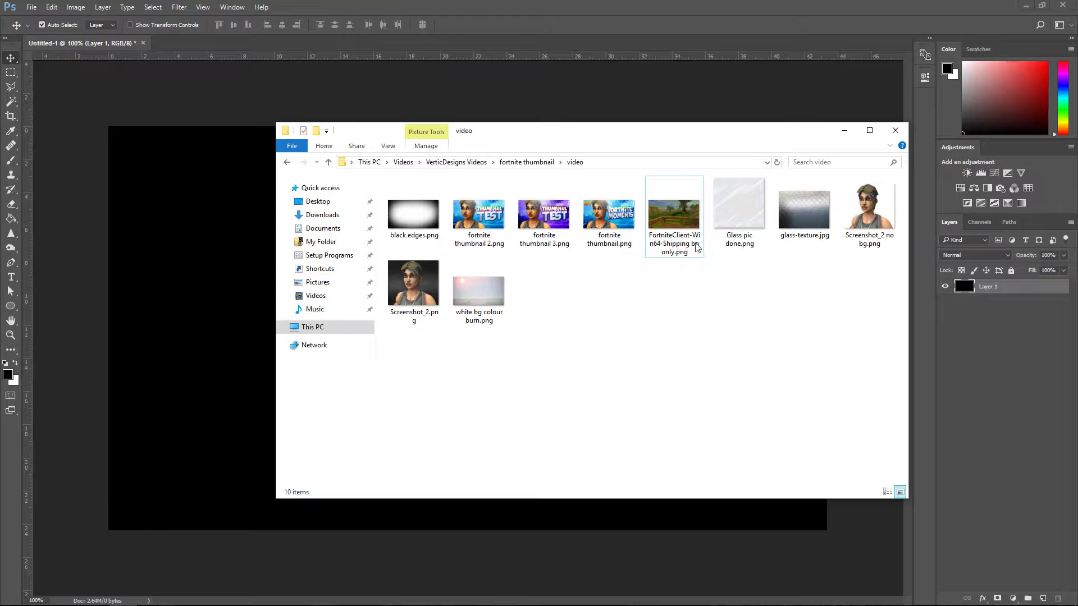
{"action": "left_click_drag", "start_coordinate": [682, 227], "coordinate": [230, 413]}
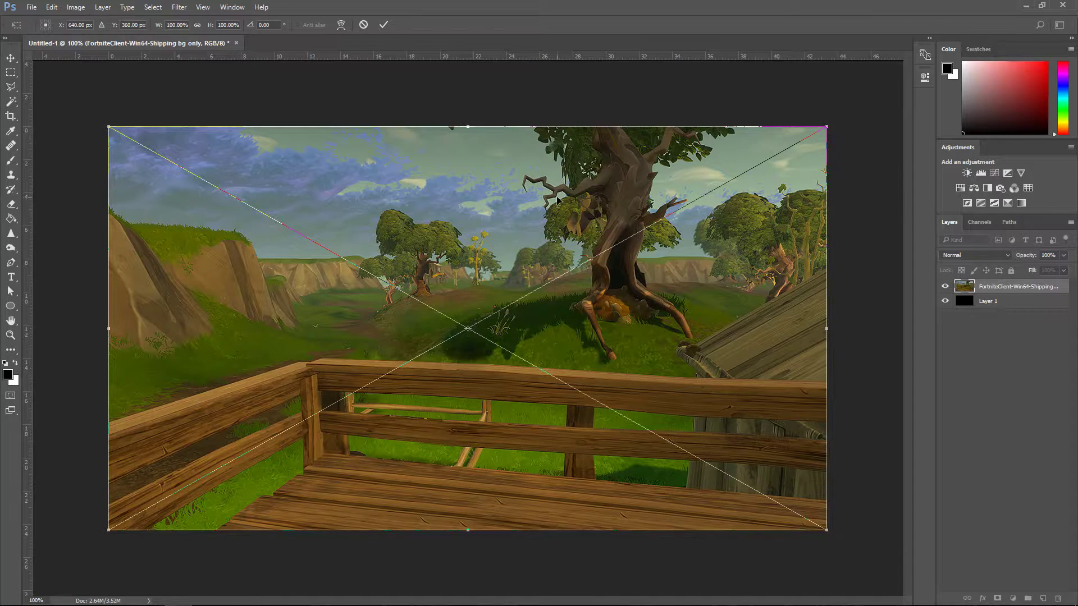
{"action": "key", "text": "Return"}
Apply a Gaussian Blur with a 5-pixel radius to the placed Fortnite background image.
{"action": "left_click", "coordinate": [185, 7]}
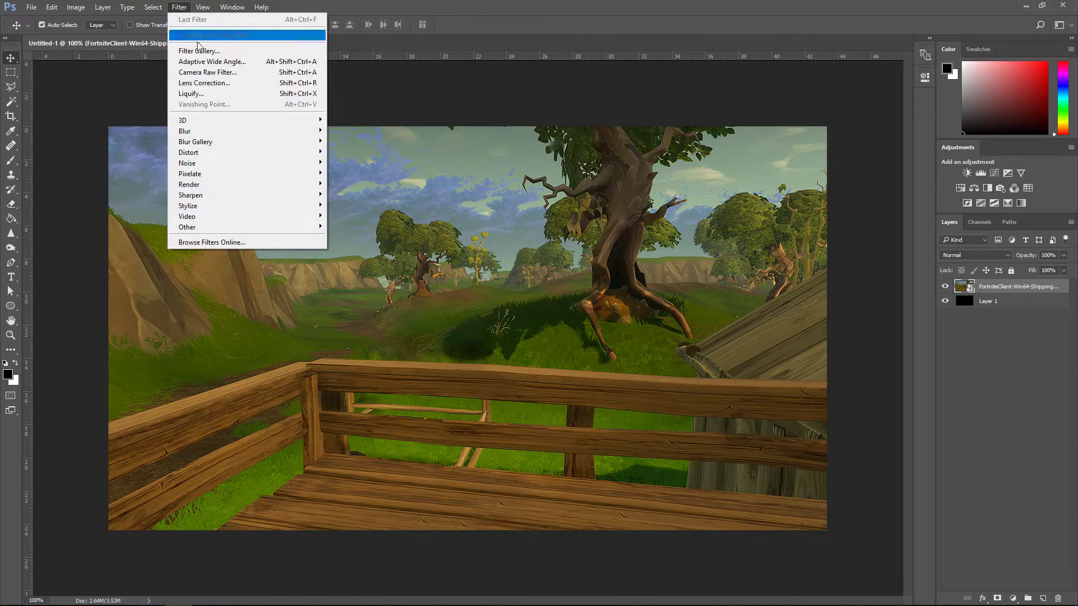
{"action": "mouse_move", "coordinate": [219, 133]}
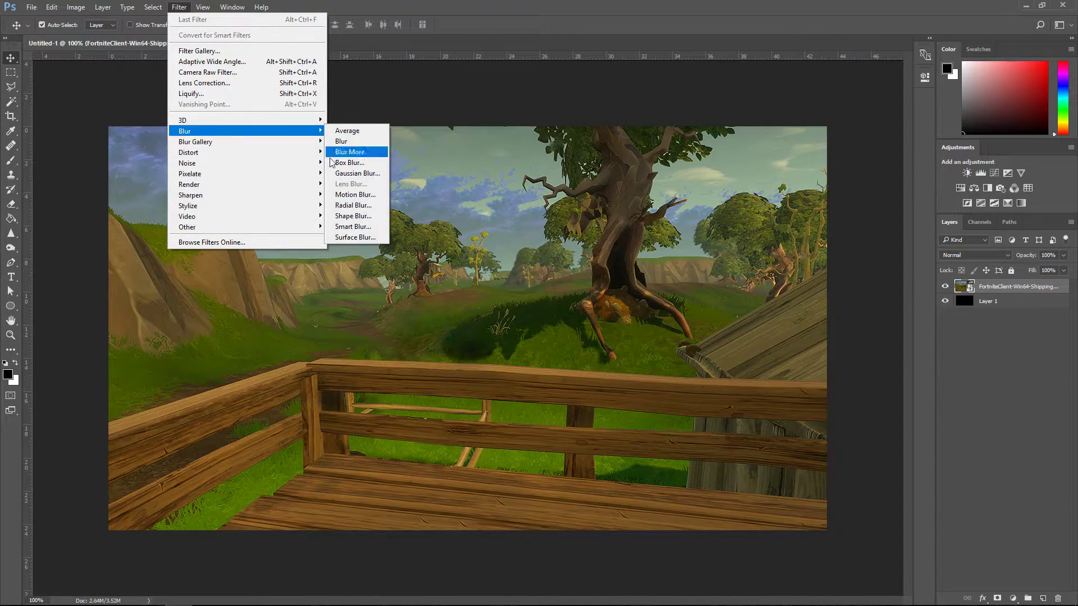
{"action": "left_click", "coordinate": [352, 175]}
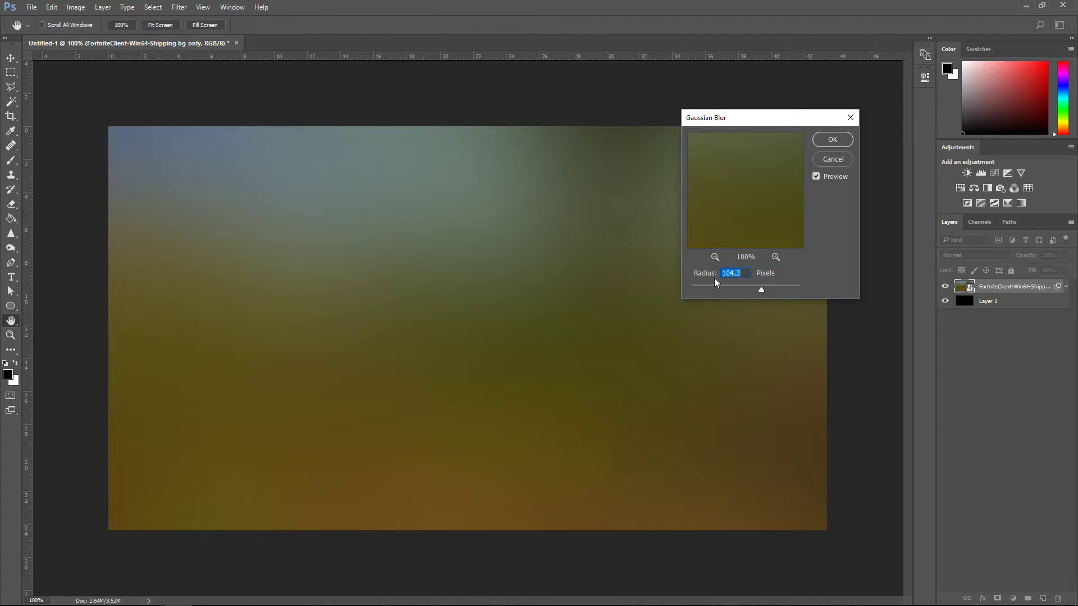
{"action": "type", "text": "5"}
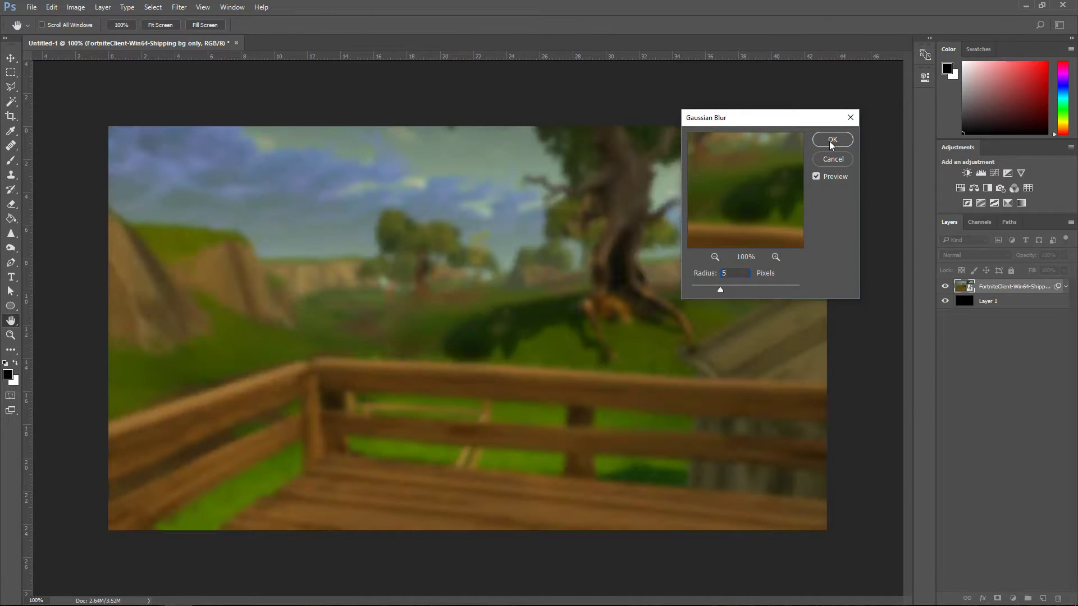
{"action": "left_click", "coordinate": [832, 140]}
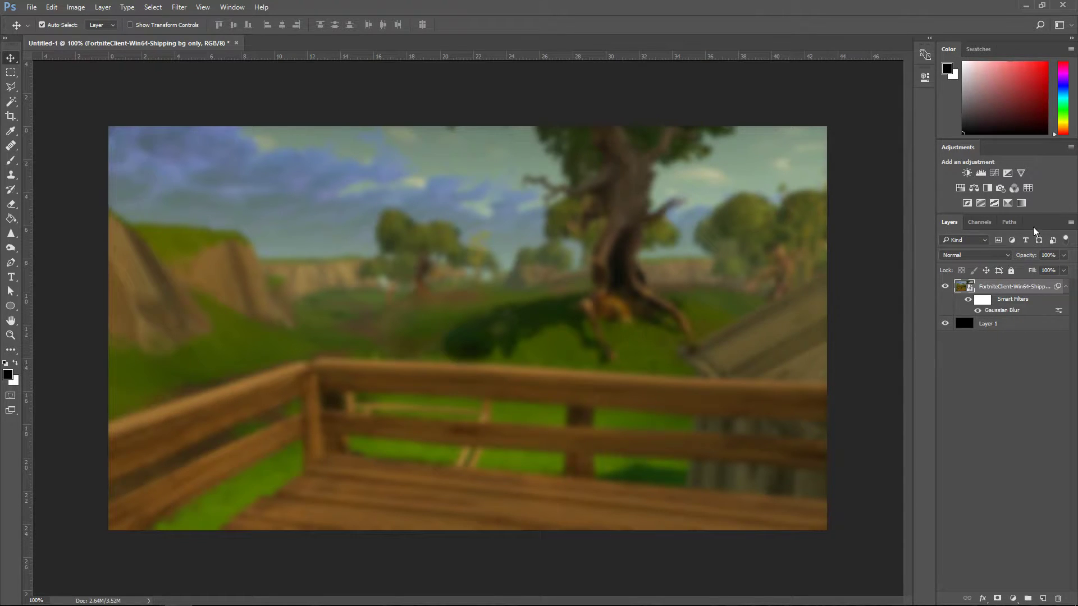
Add a Brightness/Contrast adjustment layer above the background with brightness 9 and contrast 57.
{"action": "left_click", "coordinate": [967, 174]}
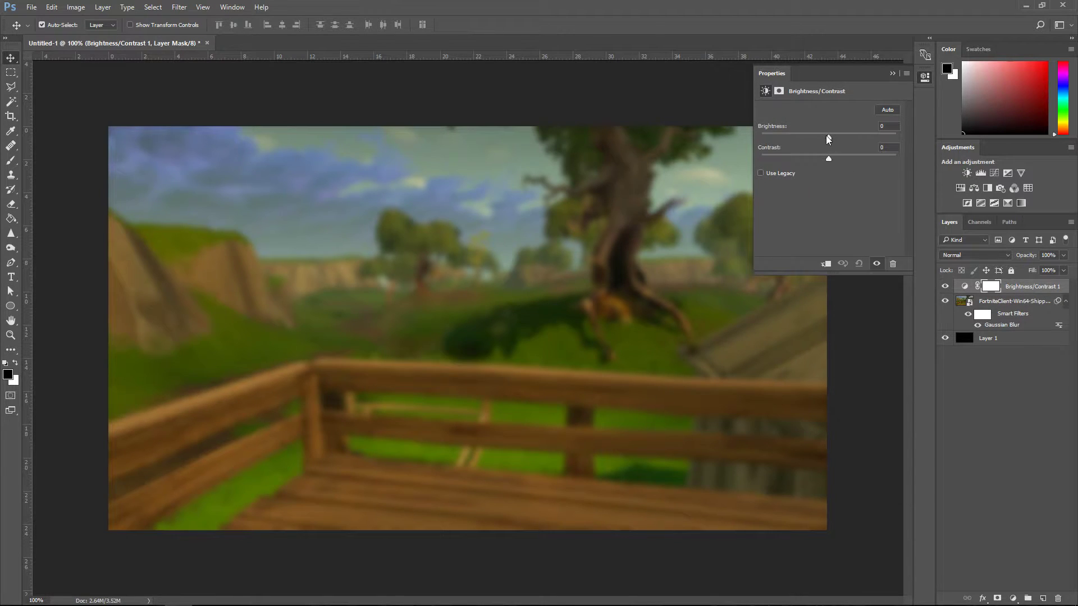
{"action": "type", "text": "9"}
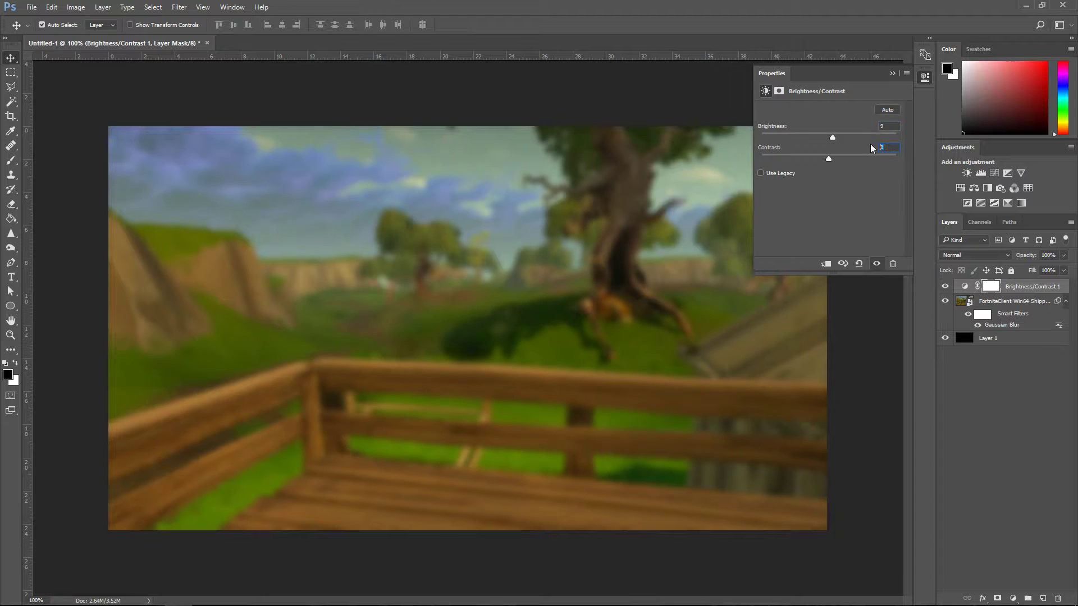
{"action": "type", "text": "57"}
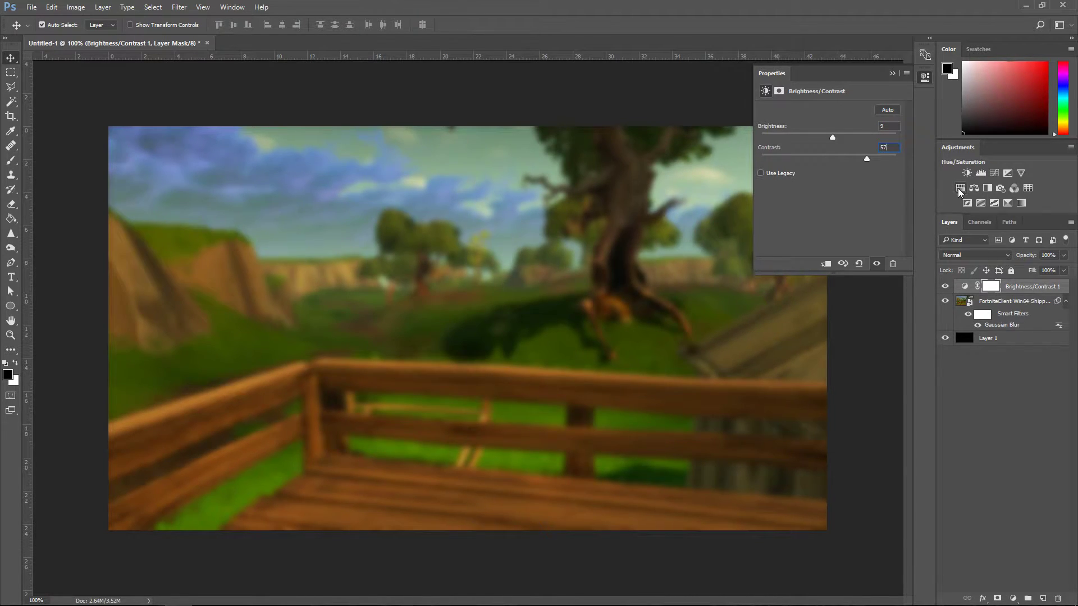
Add a Hue/Saturation adjustment layer above the Brightness/Contrast layer and raise its saturation.
{"action": "left_click", "coordinate": [960, 189]}
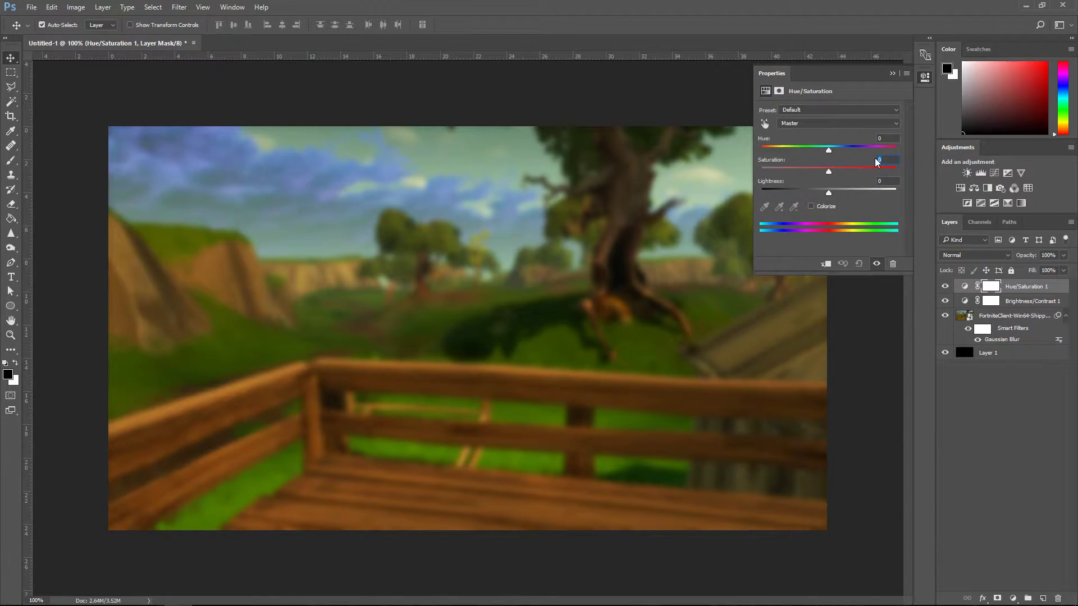
{"action": "key", "text": "alt+Tab"}
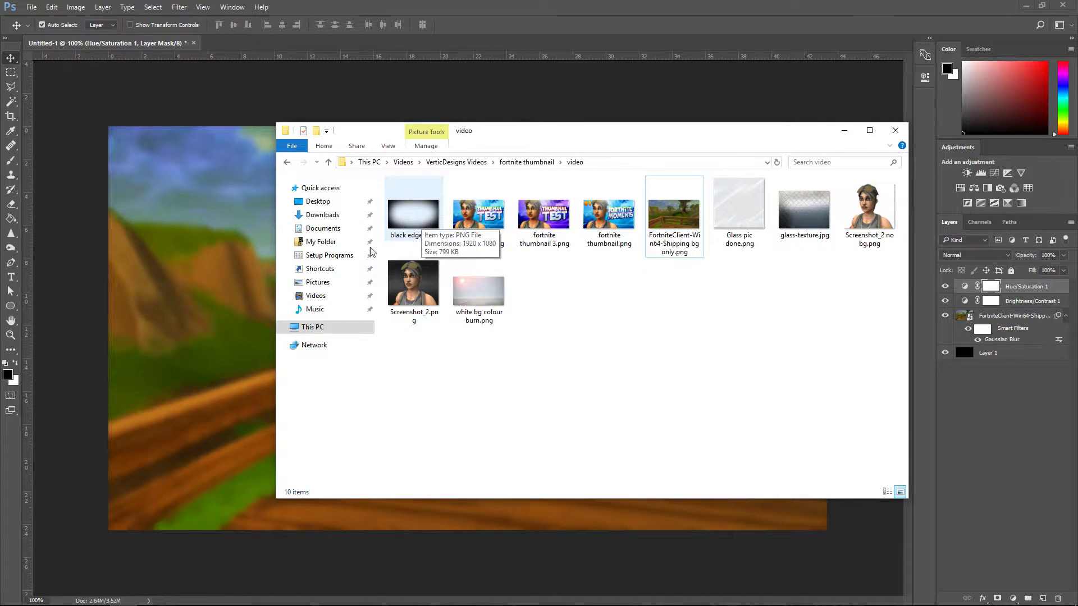
{"action": "left_click", "coordinate": [188, 252]}
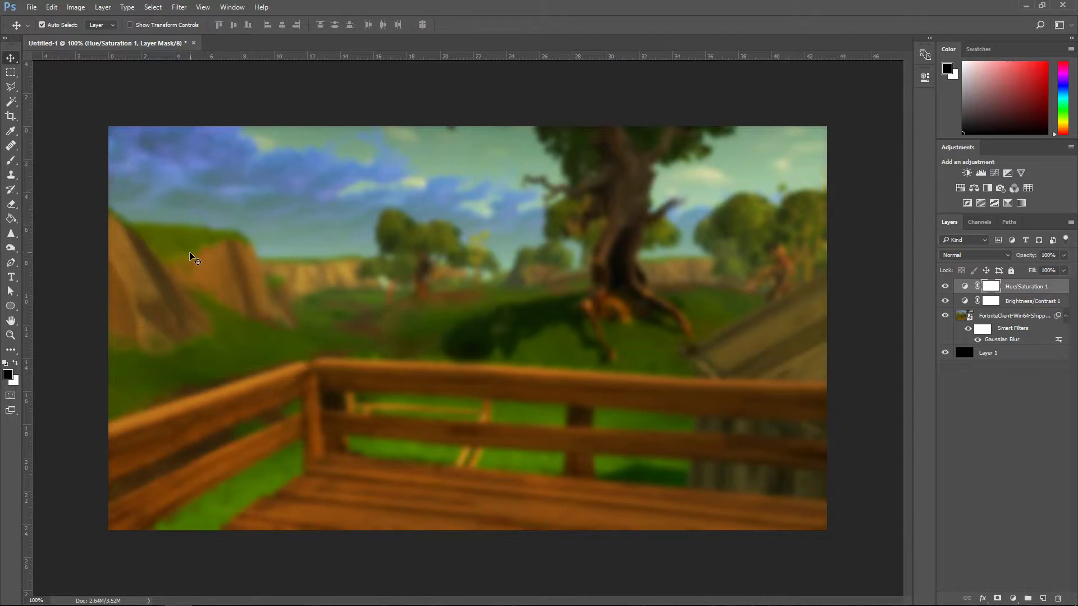
Try painting along the canvas edge on a new layer with a 400 px soft brush.
{"action": "left_click", "coordinate": [10, 160]}
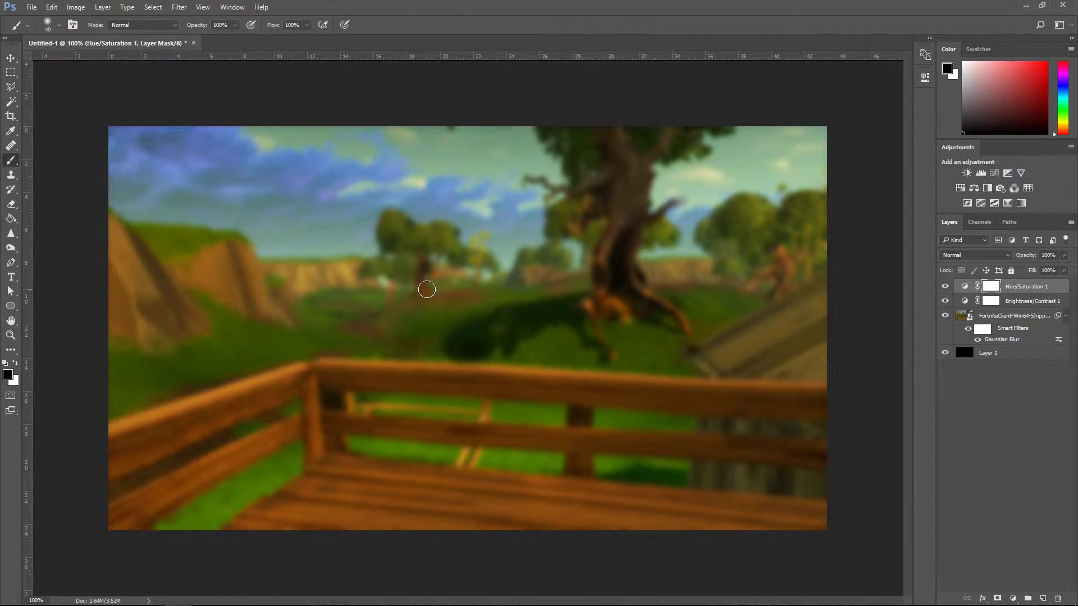
{"action": "key", "text": "bracketright"}
{"action": "key", "text": "bracketright"}
{"action": "key", "text": "bracketright"}
{"action": "key", "text": "bracketright"}
{"action": "key", "text": "bracketright"}
{"action": "key", "text": "bracketright"}
{"action": "key", "text": "bracketright"}
{"action": "key", "text": "bracketright"}
{"action": "key", "text": "bracketright"}
{"action": "key", "text": "bracketright"}
{"action": "key", "text": "bracketright"}
{"action": "key", "text": "bracketright"}
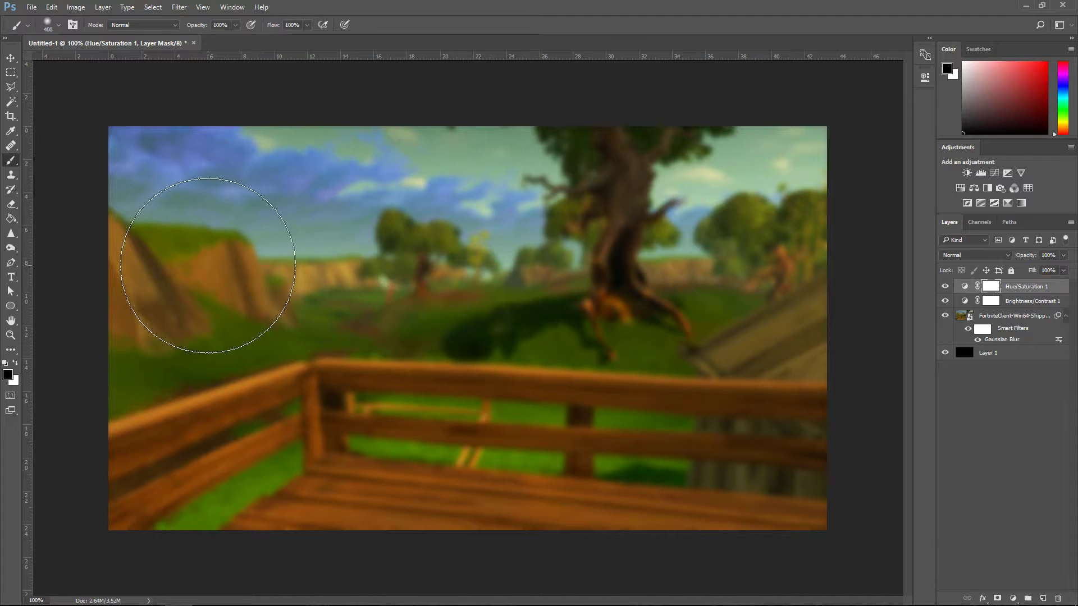
{"action": "left_click", "coordinate": [1043, 598]}
{"action": "key", "text": "bracketright"}
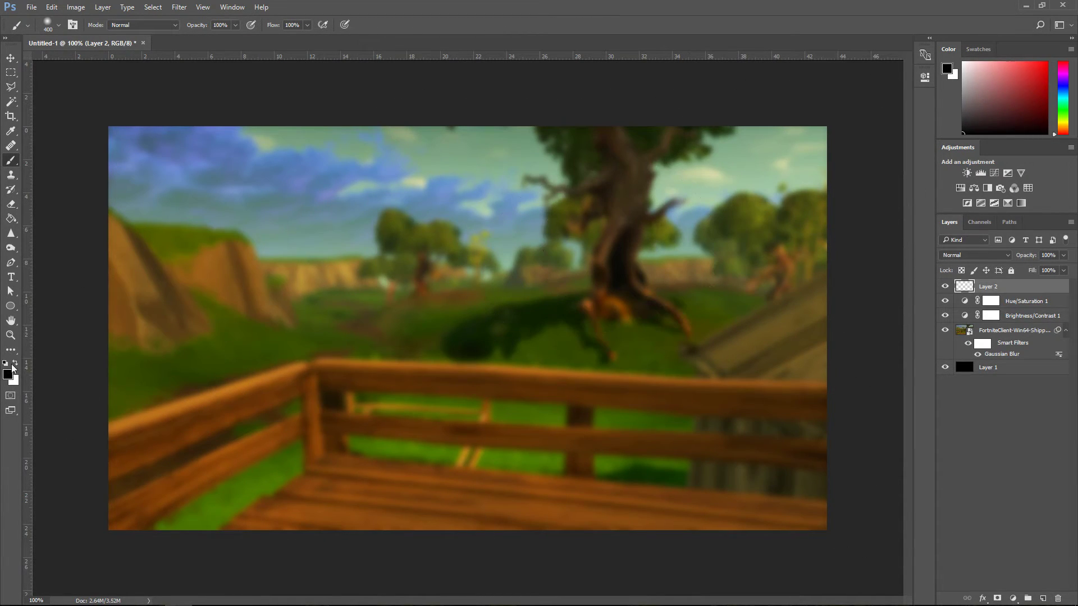
{"action": "mouse_move", "coordinate": [820, 164]}
{"action": "left_mouse_down"}
{"action": "mouse_move", "coordinate": [866, 171]}
{"action": "mouse_move", "coordinate": [799, 136]}
{"action": "mouse_move", "coordinate": [665, 121]}
{"action": "mouse_move", "coordinate": [740, 126]}
{"action": "mouse_move", "coordinate": [897, 293]}
{"action": "mouse_move", "coordinate": [875, 453]}
{"action": "mouse_move", "coordinate": [846, 508]}
{"action": "left_mouse_up"}
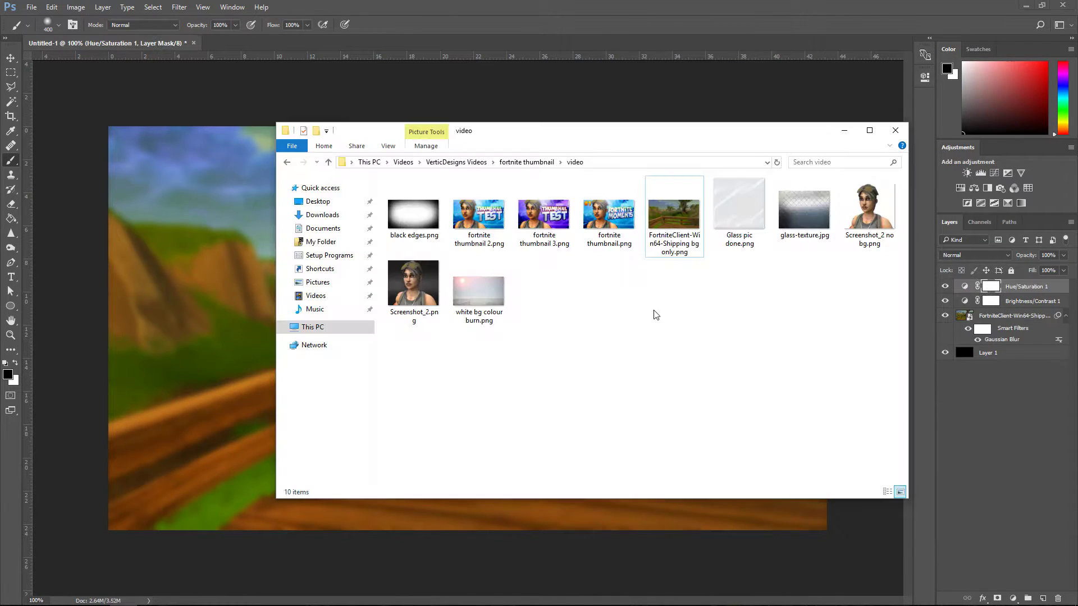
Place black edges.png from the video folder over the whole canvas with Soft Light blending and reduced layer opacity.
{"action": "left_click_drag", "start_coordinate": [414, 213], "coordinate": [197, 242]}
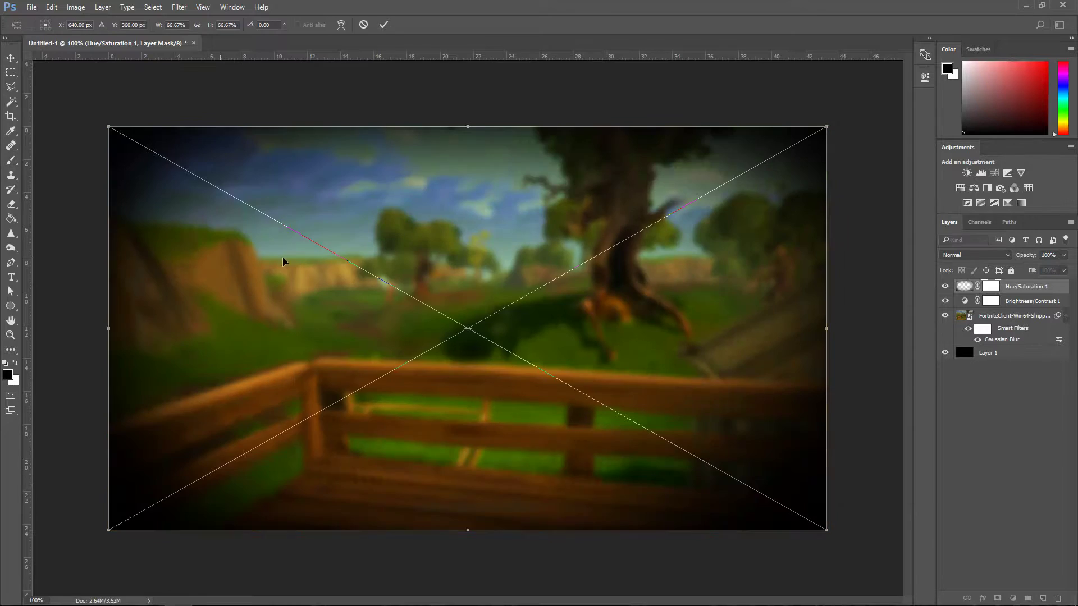
{"action": "key", "text": "Return"}
{"action": "left_click", "coordinate": [984, 260]}
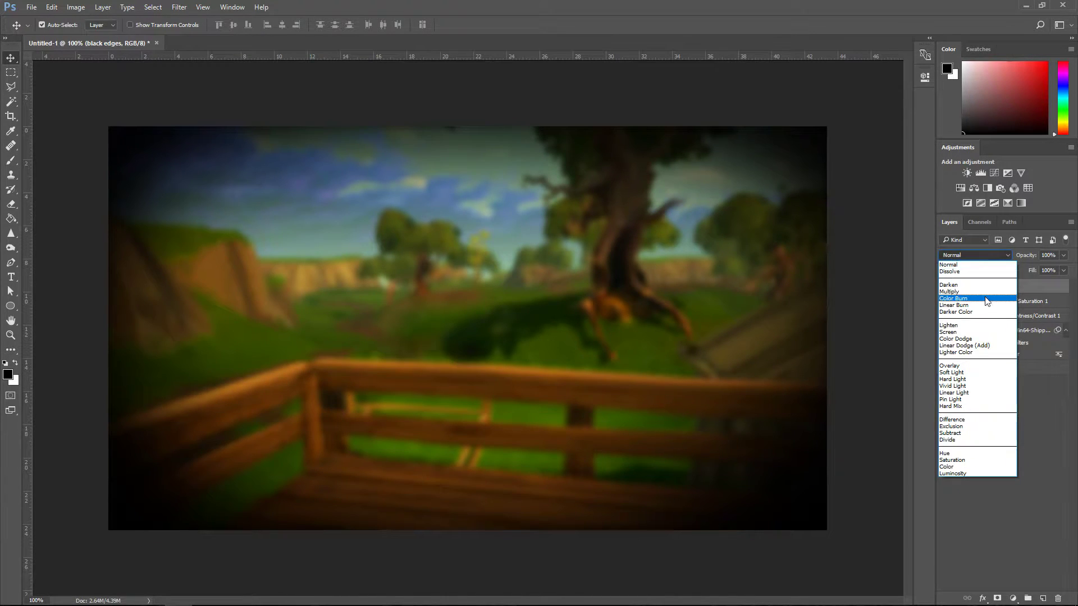
{"action": "left_click", "coordinate": [961, 372]}
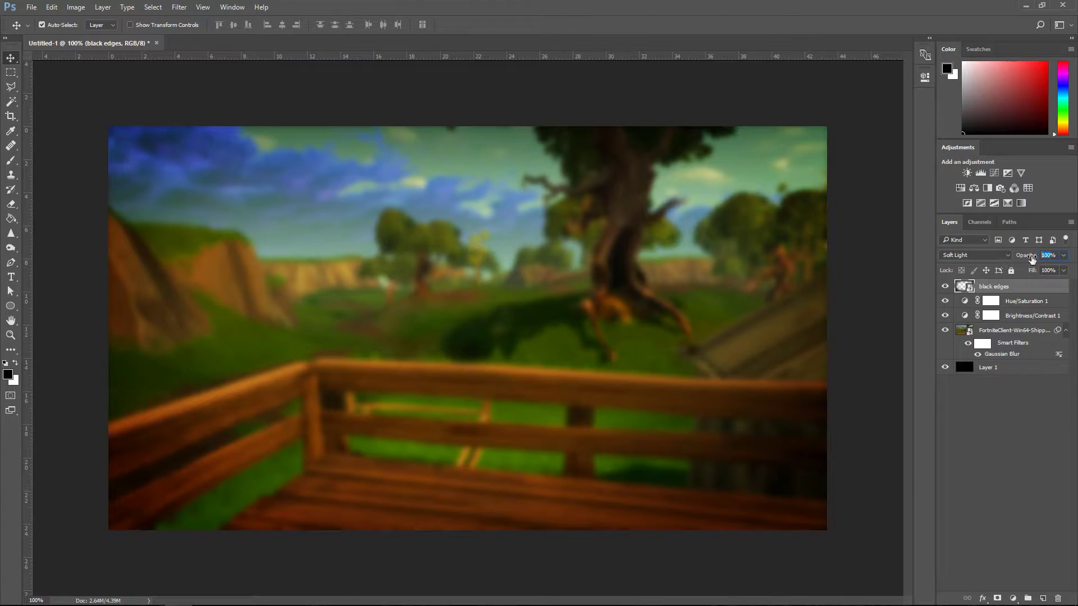
{"action": "type", "text": "6"}
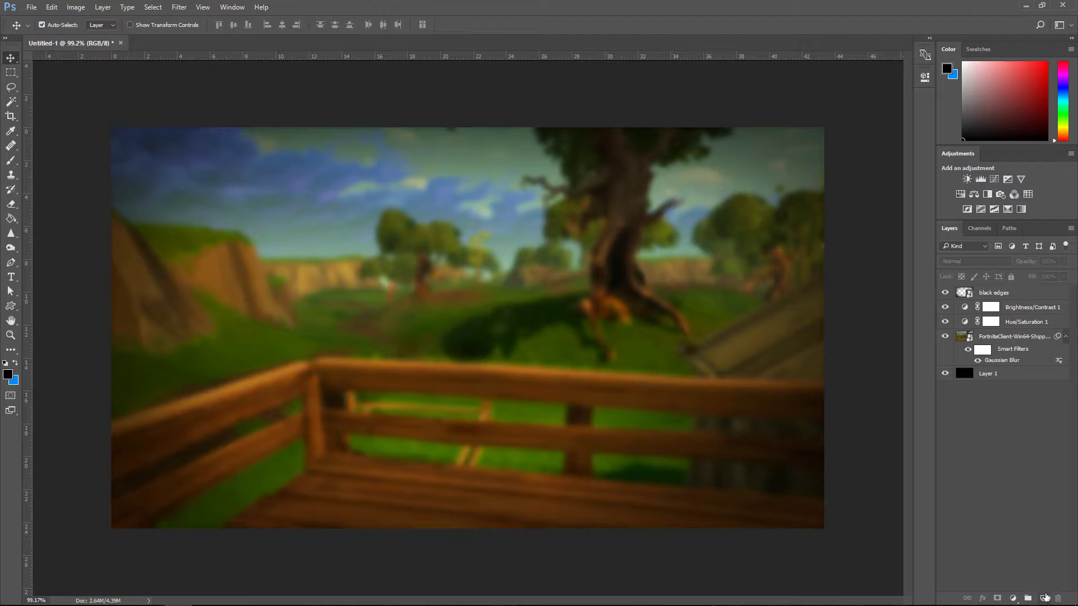
Add a new layer above the black edges layer and activate the Gradient tool.
{"action": "left_click", "coordinate": [1043, 598]}
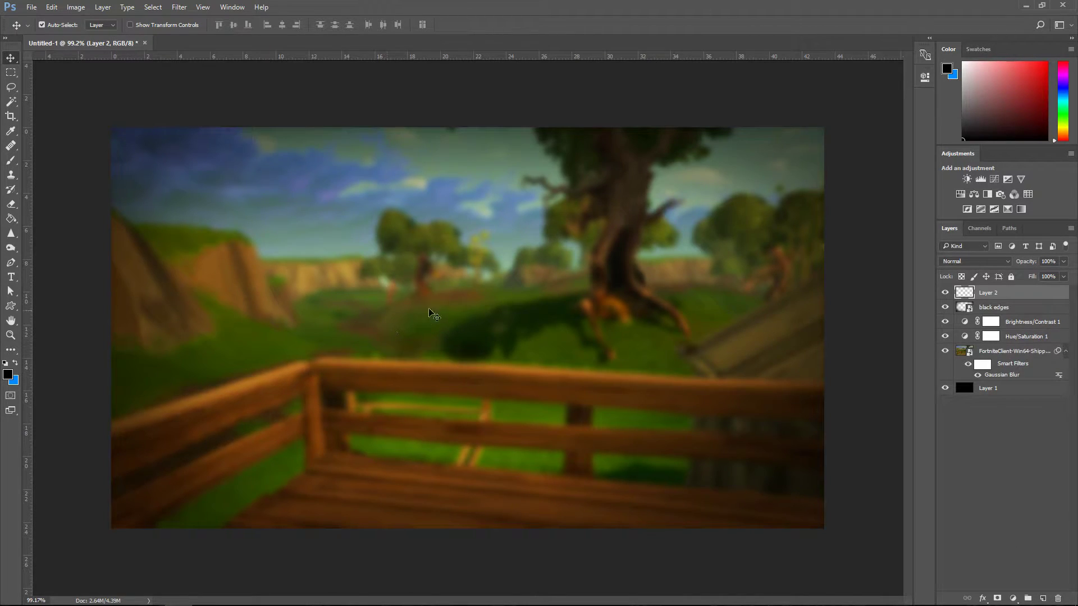
{"action": "left_click", "coordinate": [9, 227]}
{"action": "left_click", "coordinate": [45, 218]}
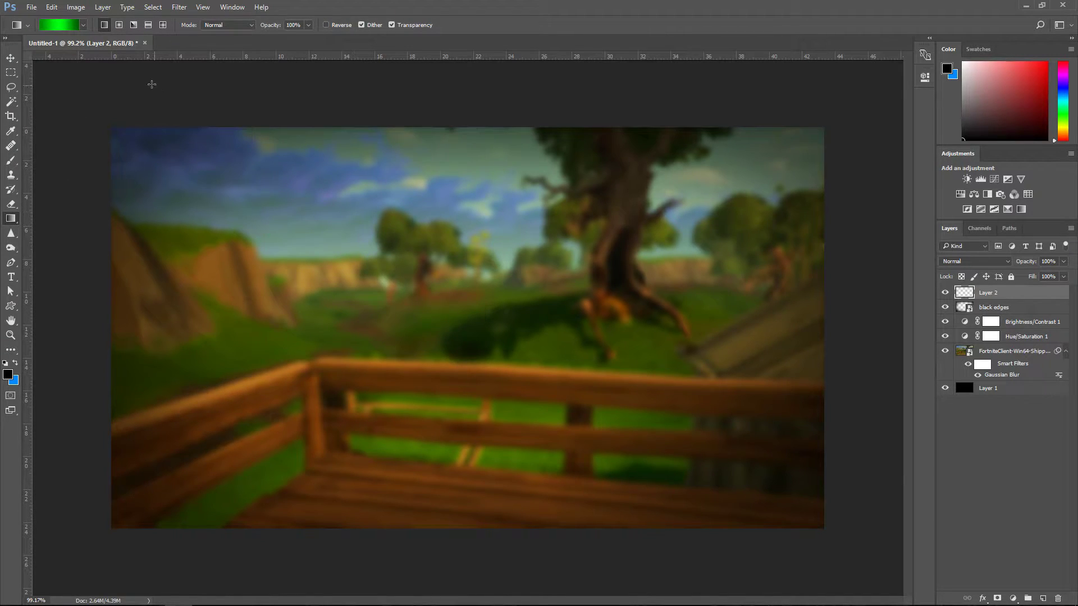
Open the green gradient for editing and accept 008900 for its first stop and 00ff12 for its middle stop.
{"action": "left_click", "coordinate": [54, 26]}
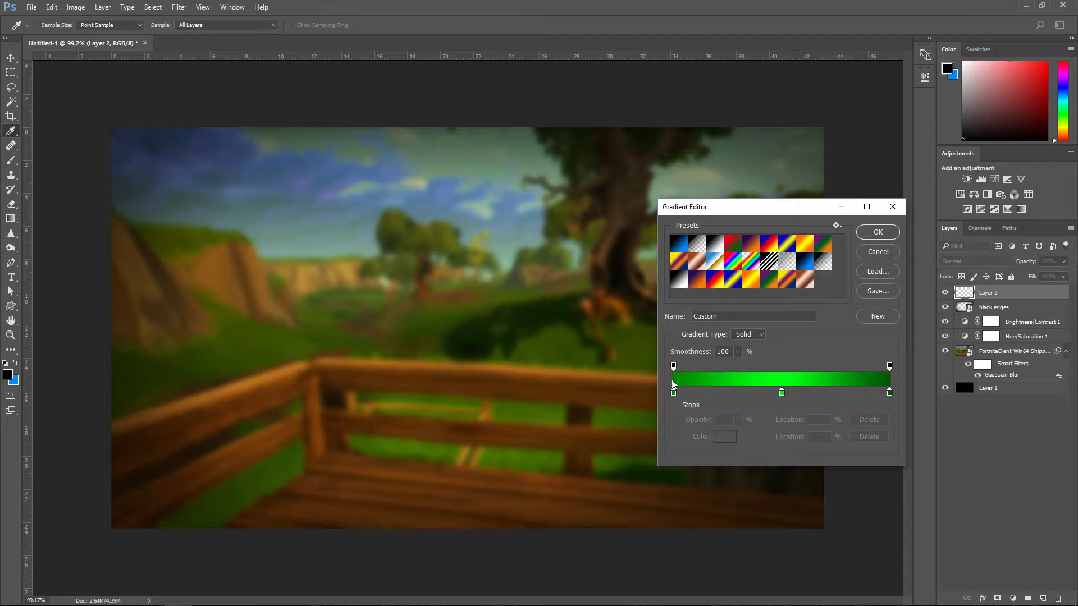
{"action": "left_click", "coordinate": [674, 394]}
{"action": "left_click", "coordinate": [723, 440]}
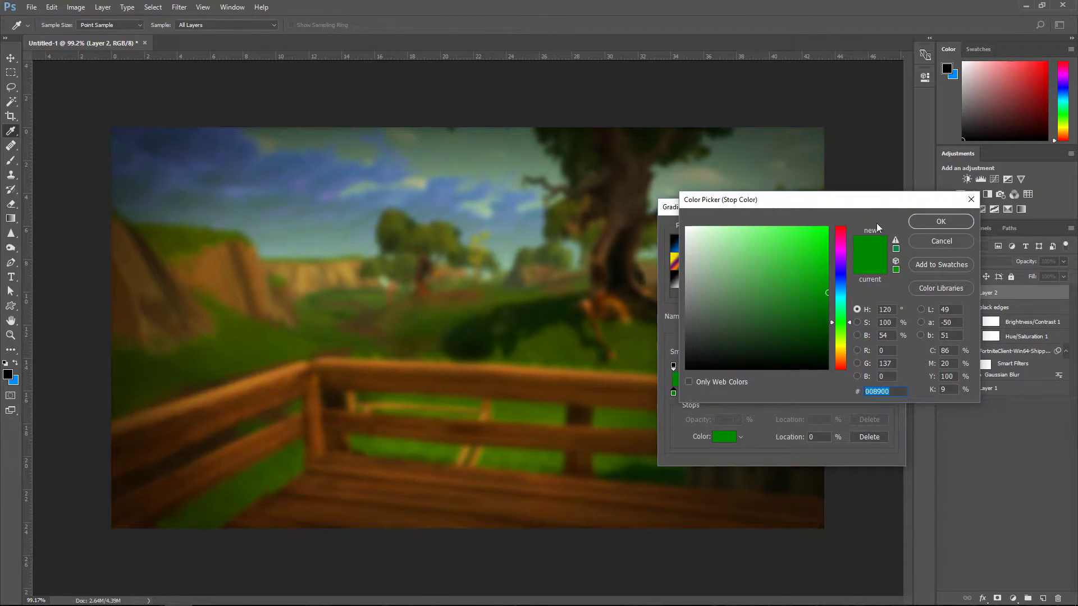
{"action": "left_click_drag", "start_coordinate": [842, 199], "coordinate": [700, 118]}
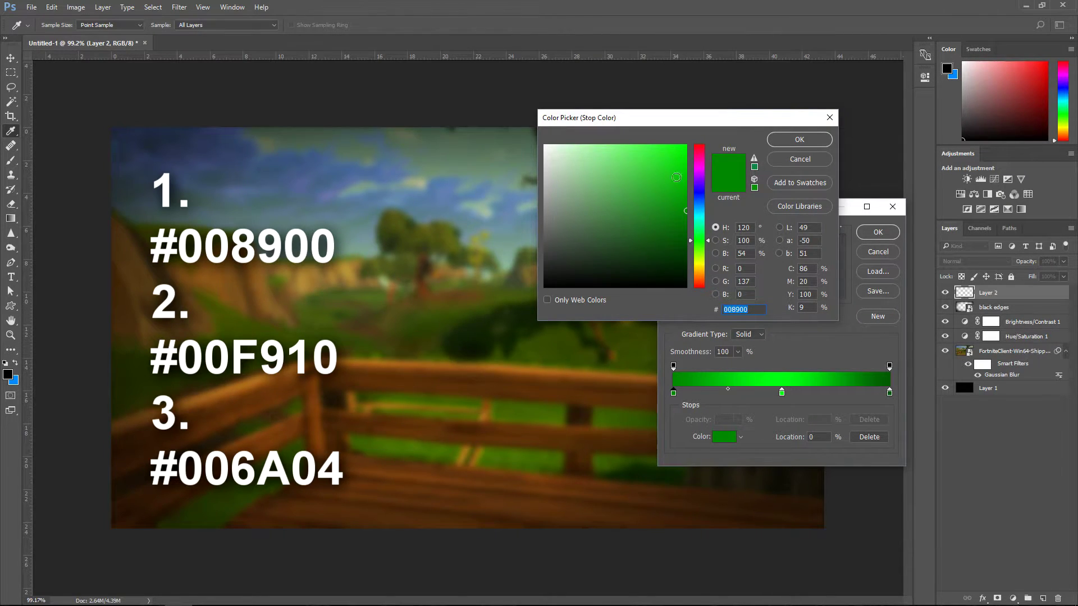
{"action": "left_click", "coordinate": [783, 147]}
{"action": "left_click", "coordinate": [782, 393]}
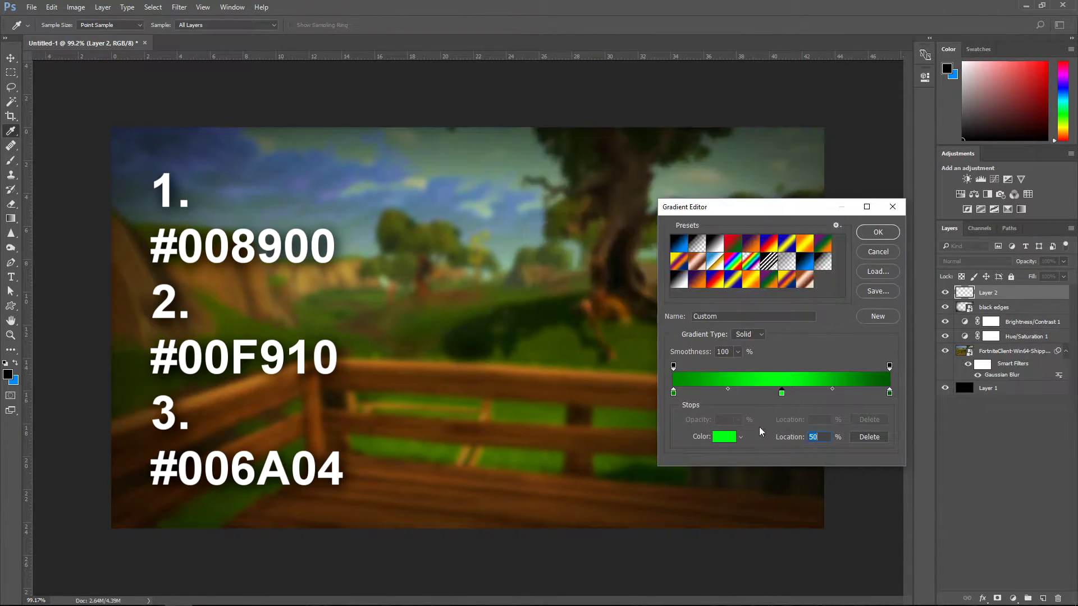
{"action": "left_click", "coordinate": [724, 436]}
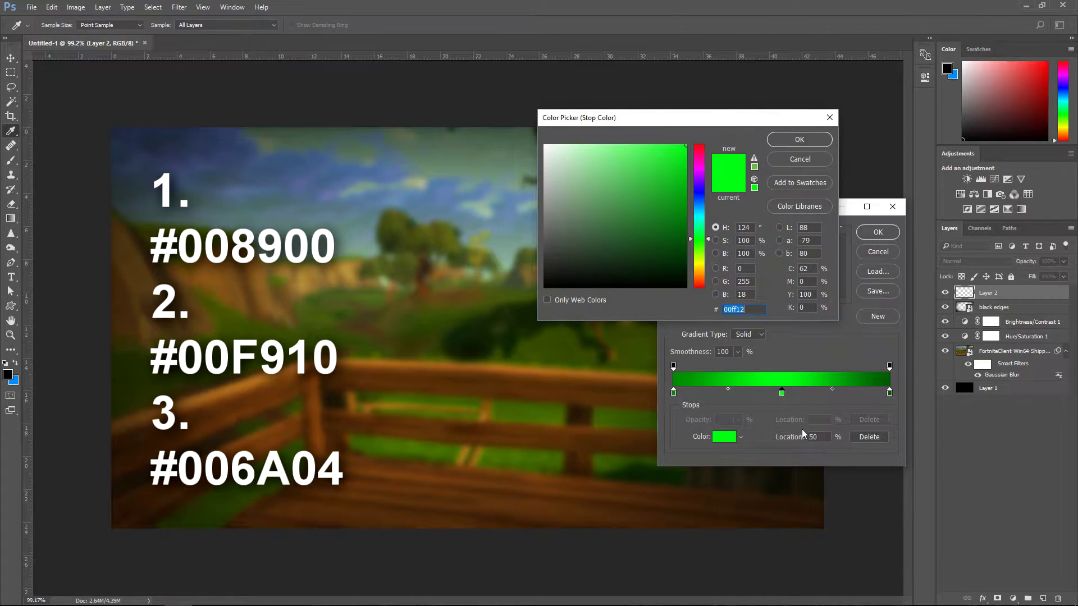
{"action": "key", "text": "Return"}
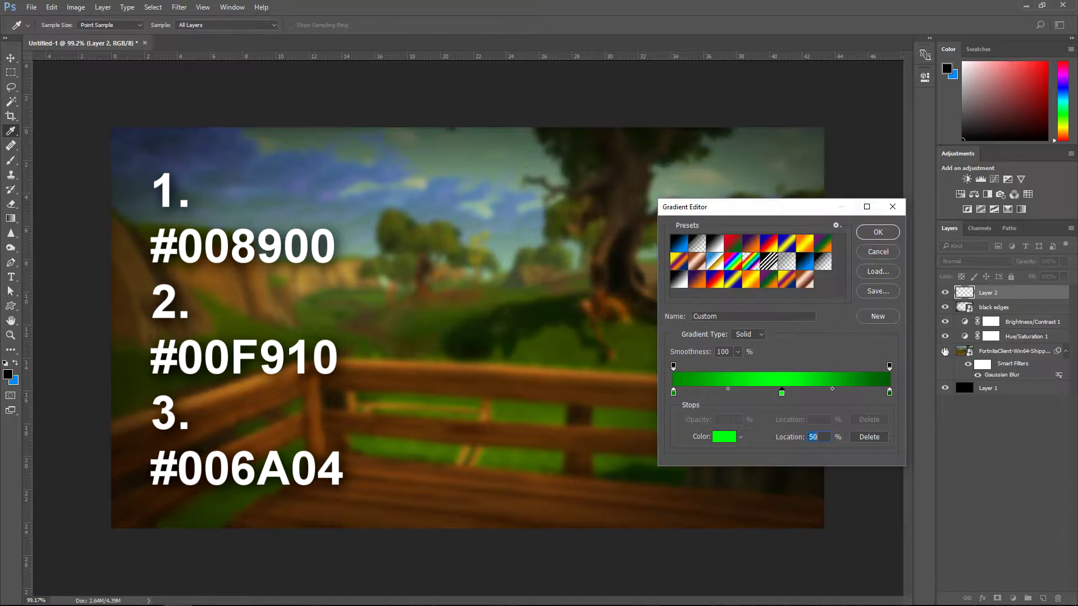
Accept 005802 for the gradient's last stop and draw the gradient diagonally across Layer 2 from lower left to upper right.
{"action": "left_click", "coordinate": [889, 394]}
{"action": "left_click", "coordinate": [728, 444]}
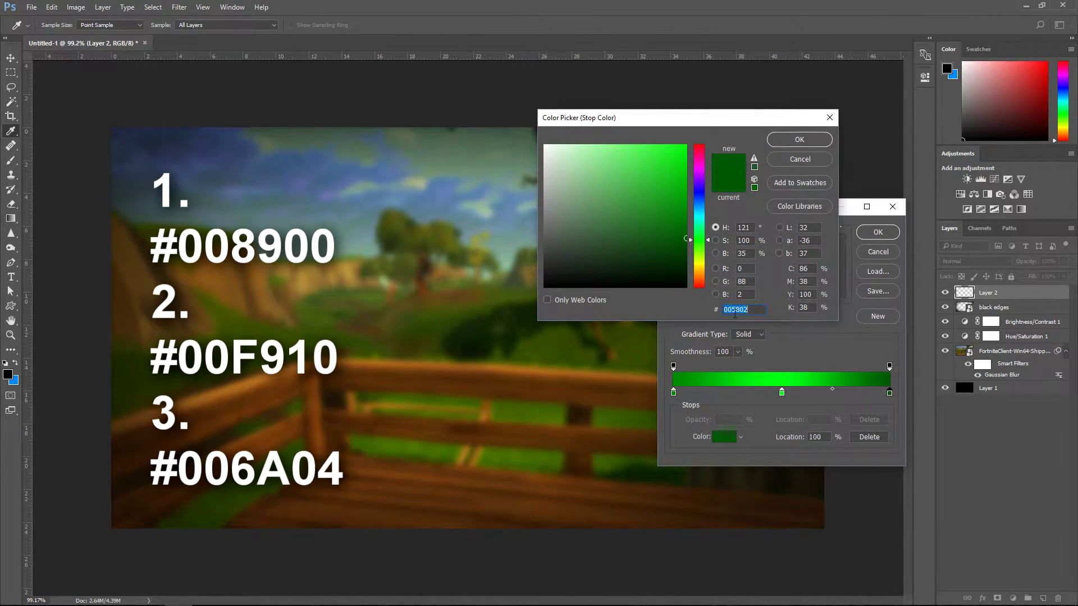
{"action": "left_click", "coordinate": [797, 140]}
{"action": "left_click", "coordinate": [876, 235]}
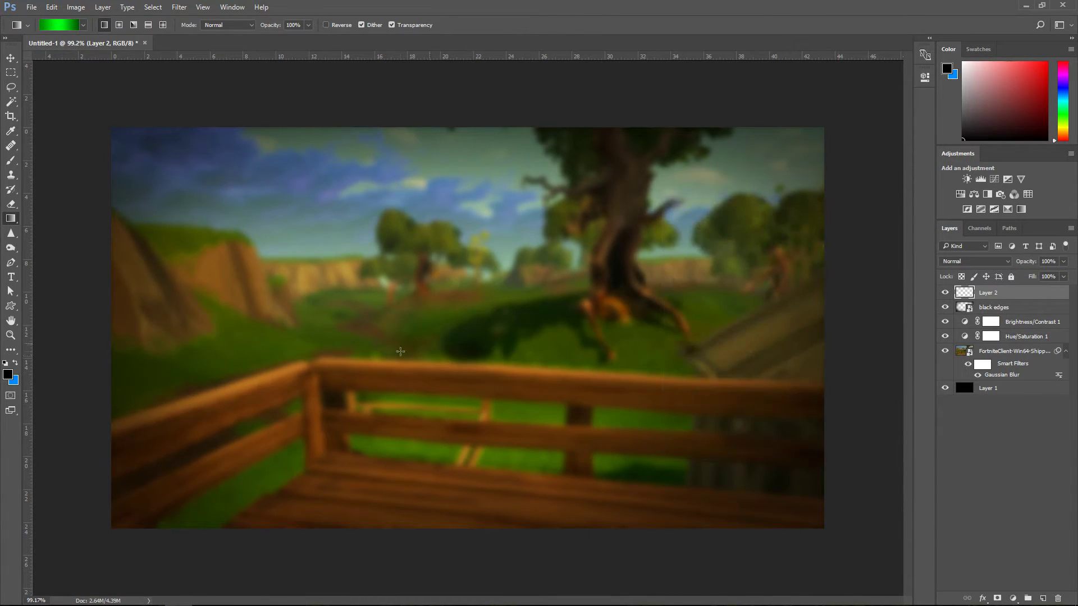
{"action": "left_click_drag", "start_coordinate": [244, 452], "coordinate": [768, 170]}
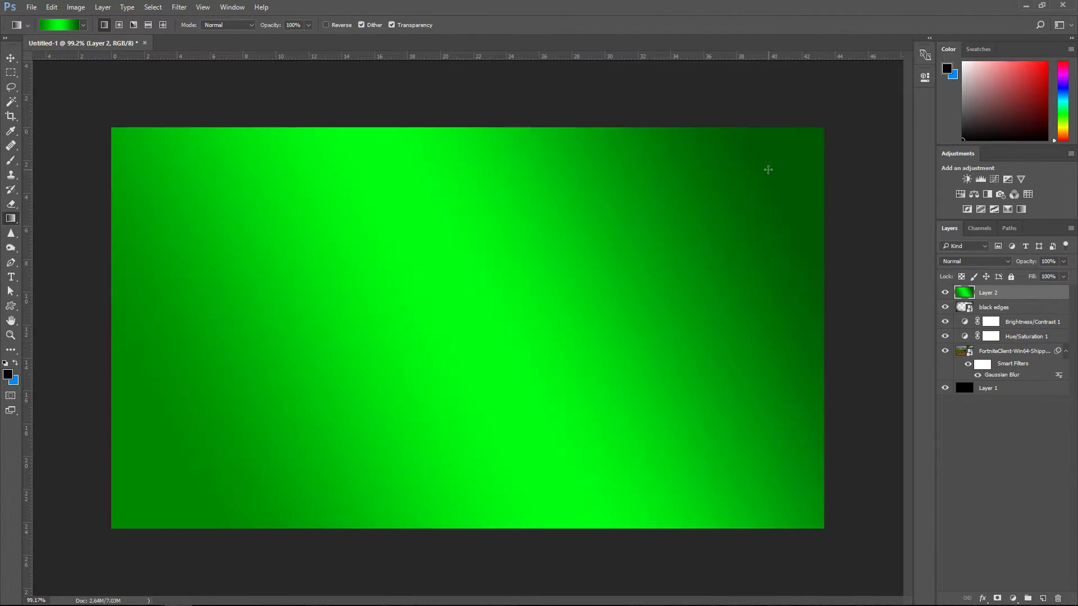
Add a Color Overlay effect to Layer 2 and set the overlay colour to 00a2ff.
{"action": "right_click", "coordinate": [1018, 297]}
{"action": "left_click", "coordinate": [949, 131]}
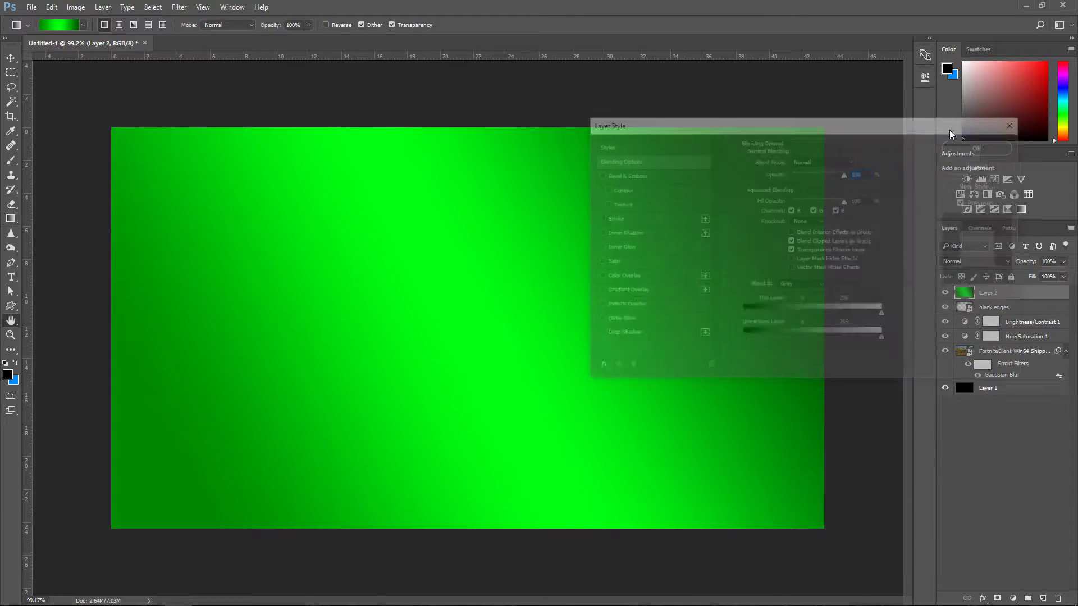
{"action": "left_click", "coordinate": [622, 280]}
{"action": "left_click", "coordinate": [856, 163]}
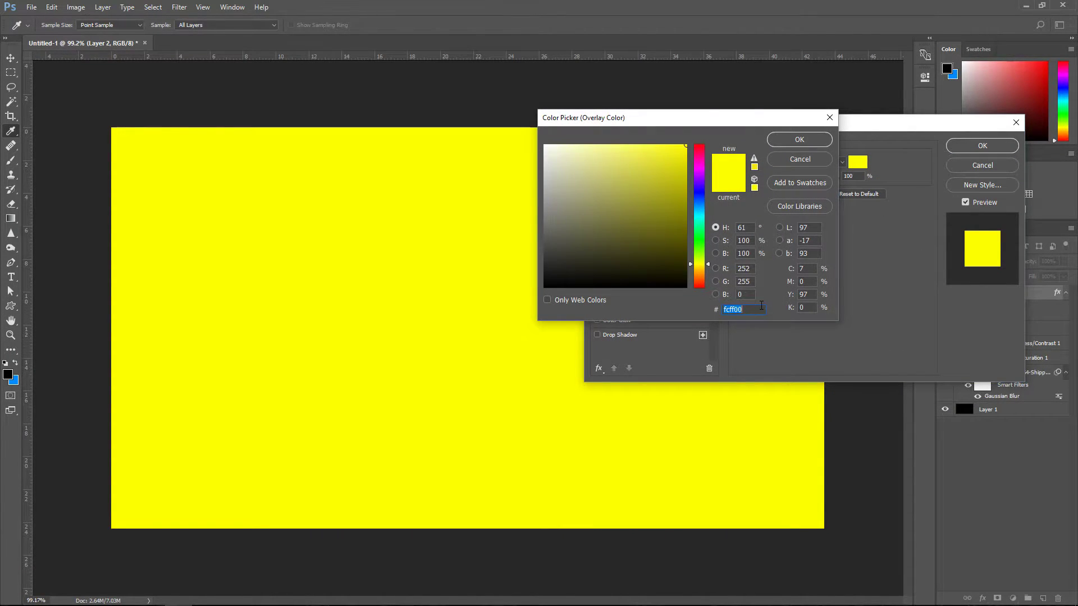
{"action": "type", "text": "00a"}
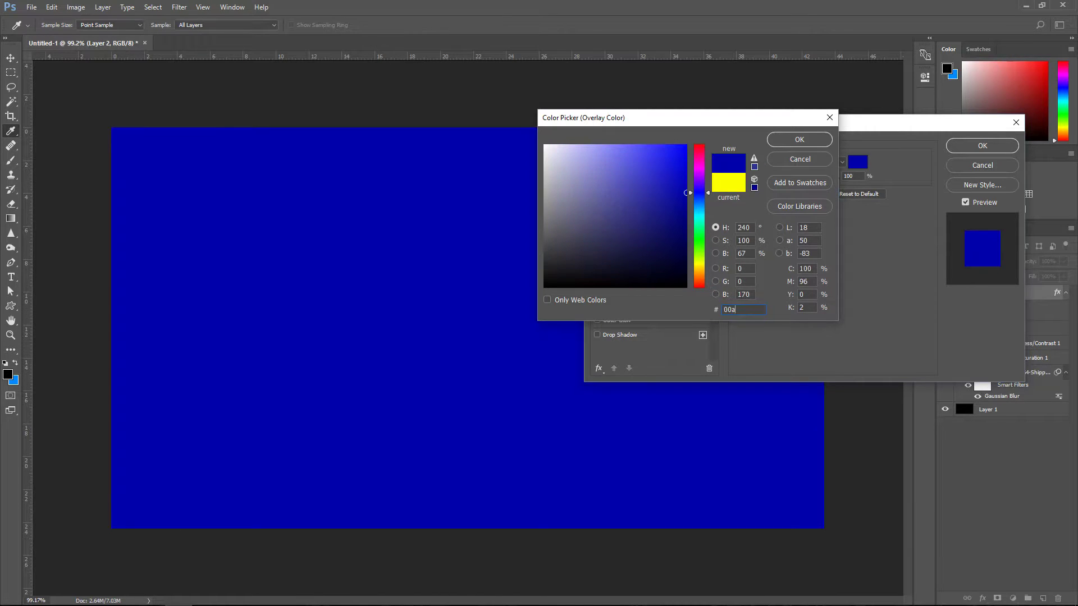
{"action": "type", "text": "2ff"}
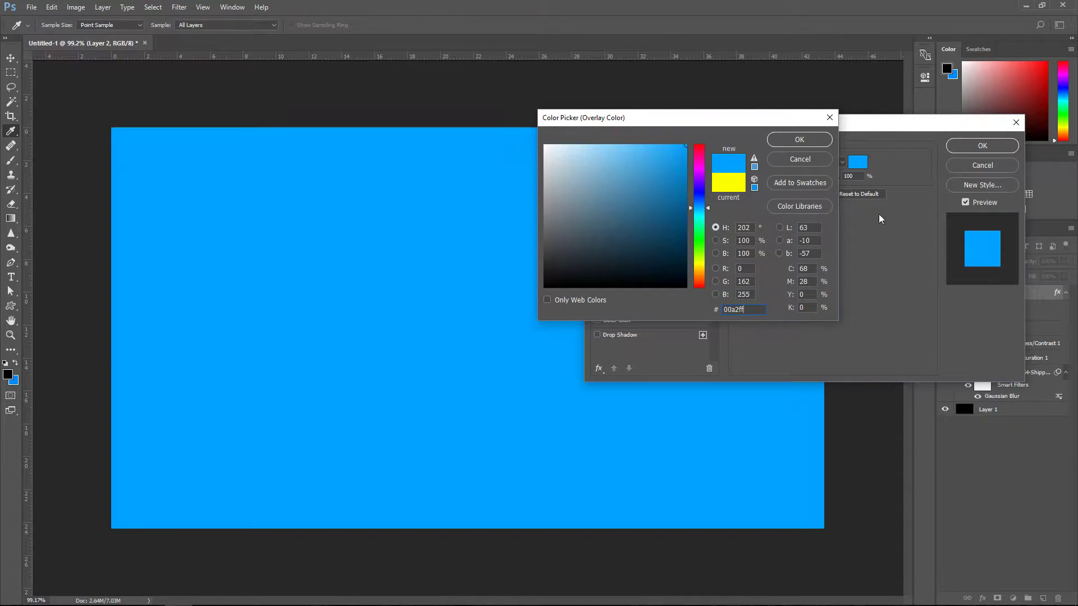
{"action": "left_click", "coordinate": [789, 140]}
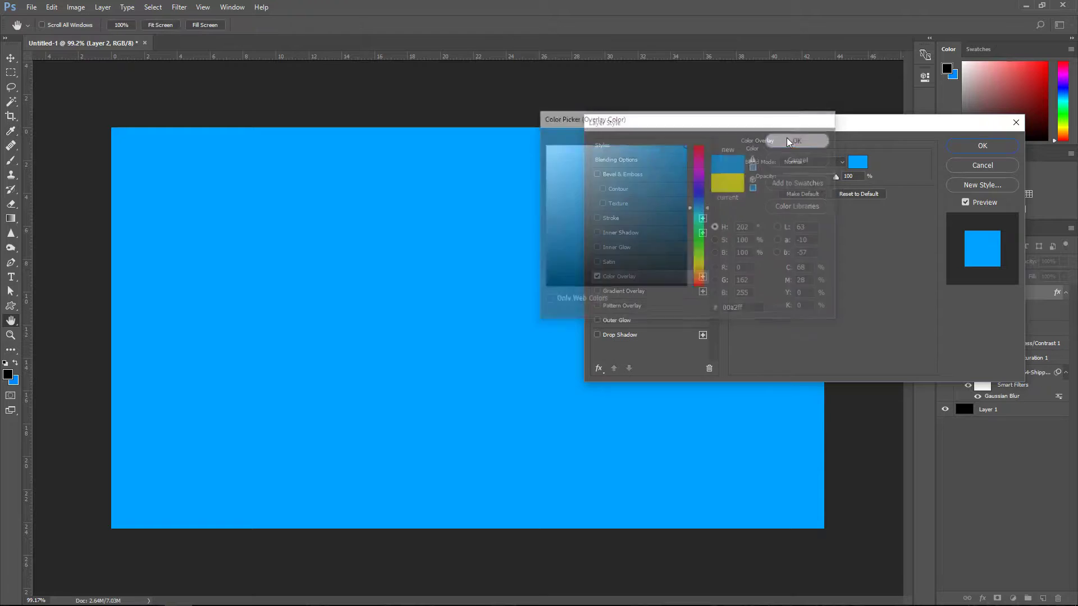
Set the Color Overlay's blend mode to Color and accept the layer style.
{"action": "left_click", "coordinate": [813, 163]}
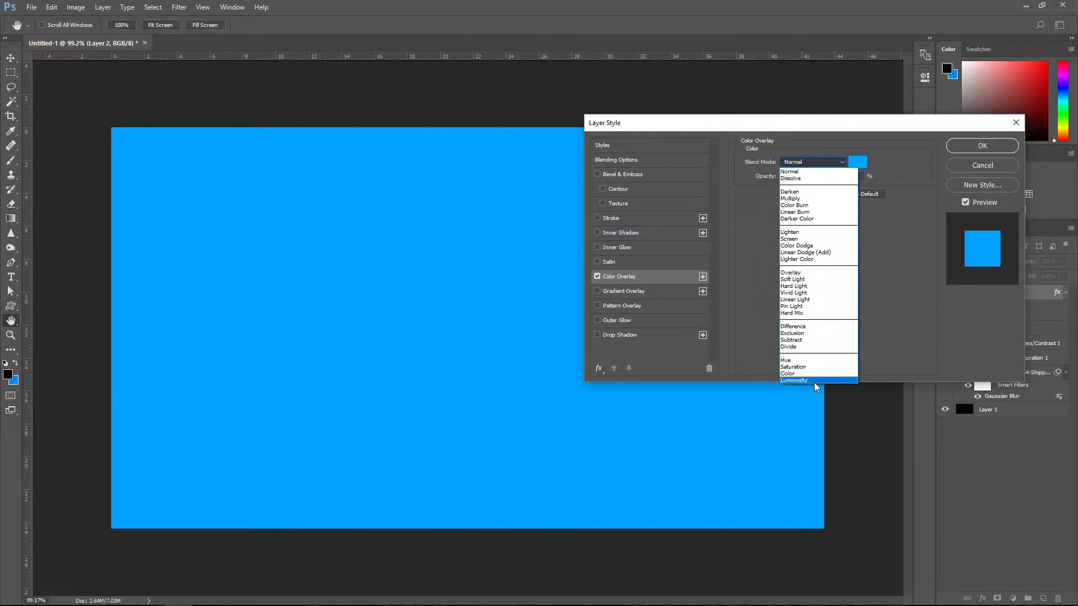
{"action": "left_click", "coordinate": [800, 378]}
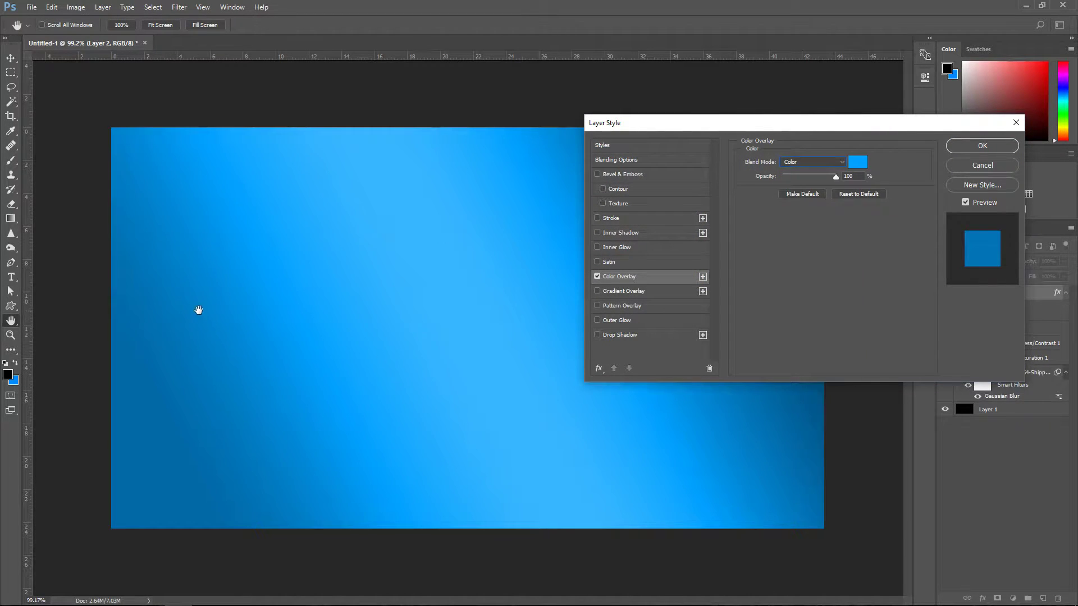
{"action": "left_click", "coordinate": [982, 145]}
Add a new layer above Layer 2 and fill it with purple 3e006b using the Paint Bucket.
{"action": "key", "text": "g"}
{"action": "key", "text": "x"}
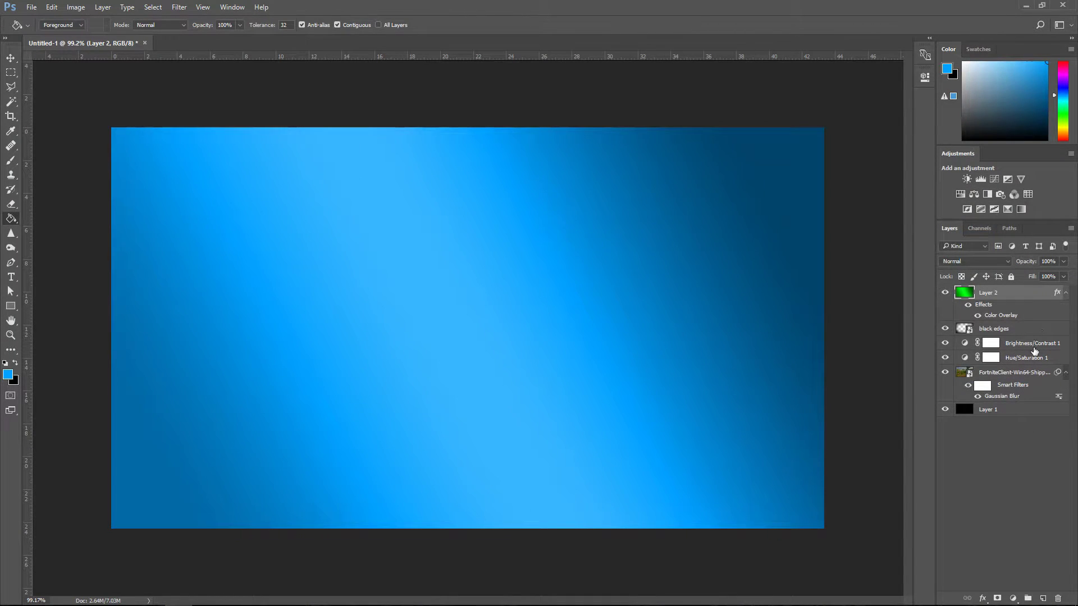
{"action": "left_click", "coordinate": [1043, 599]}
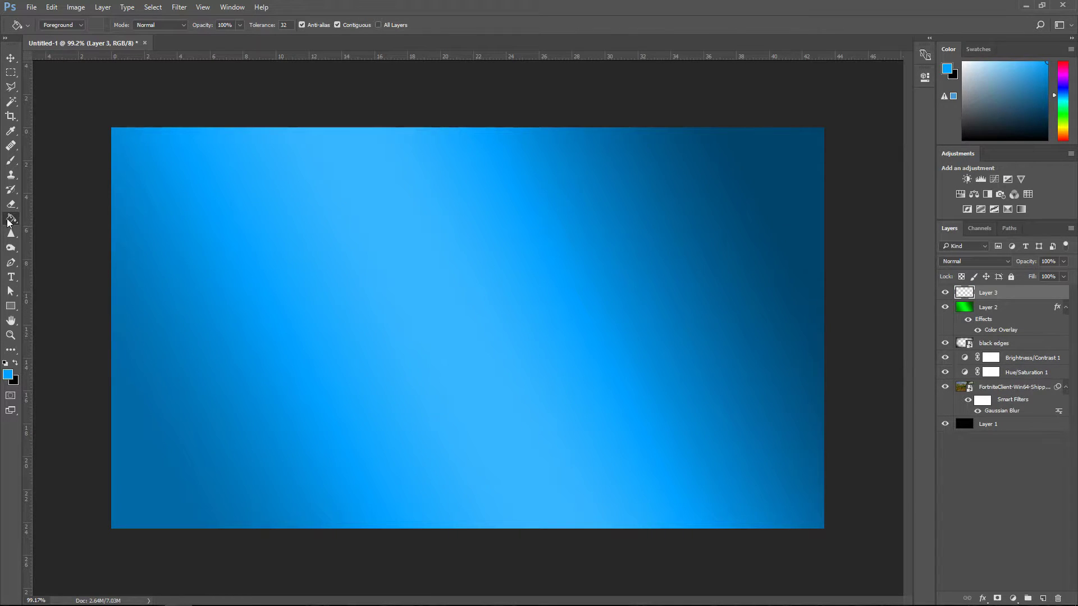
{"action": "left_click", "coordinate": [8, 374]}
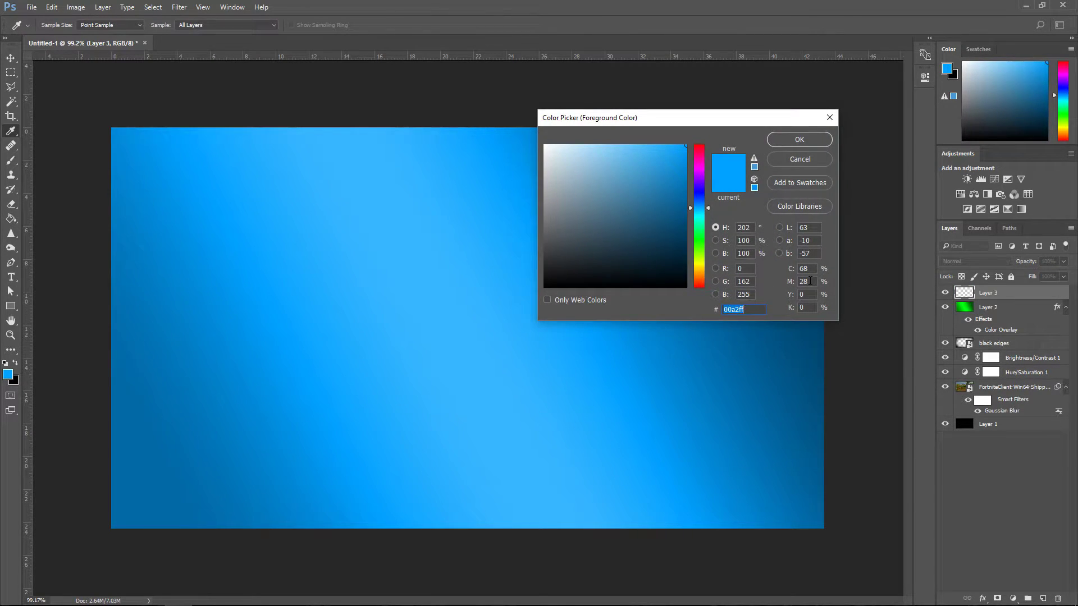
{"action": "type", "text": "3"}
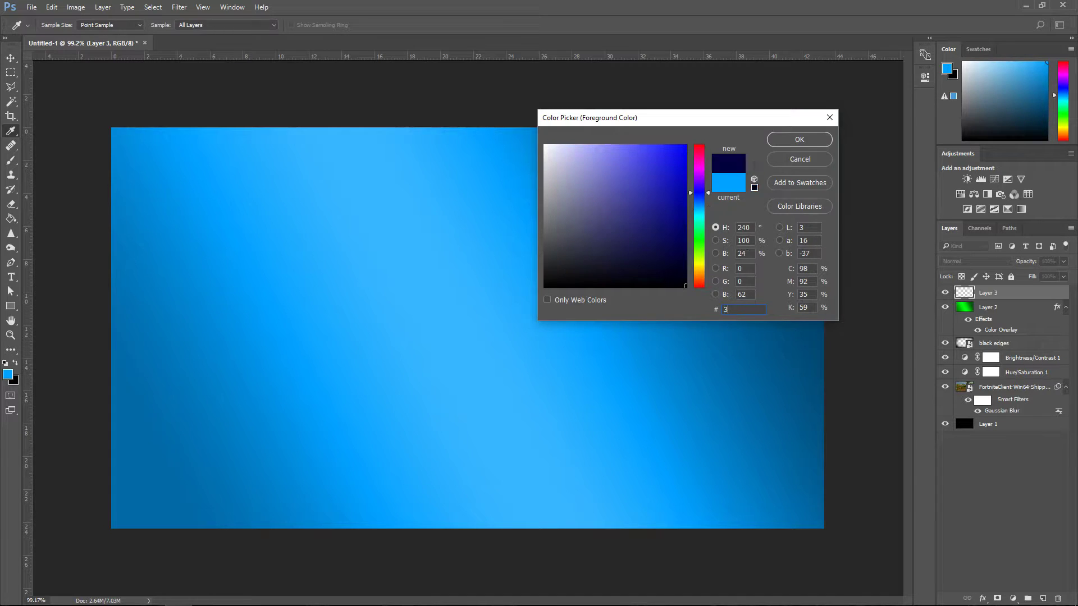
{"action": "type", "text": "e006b"}
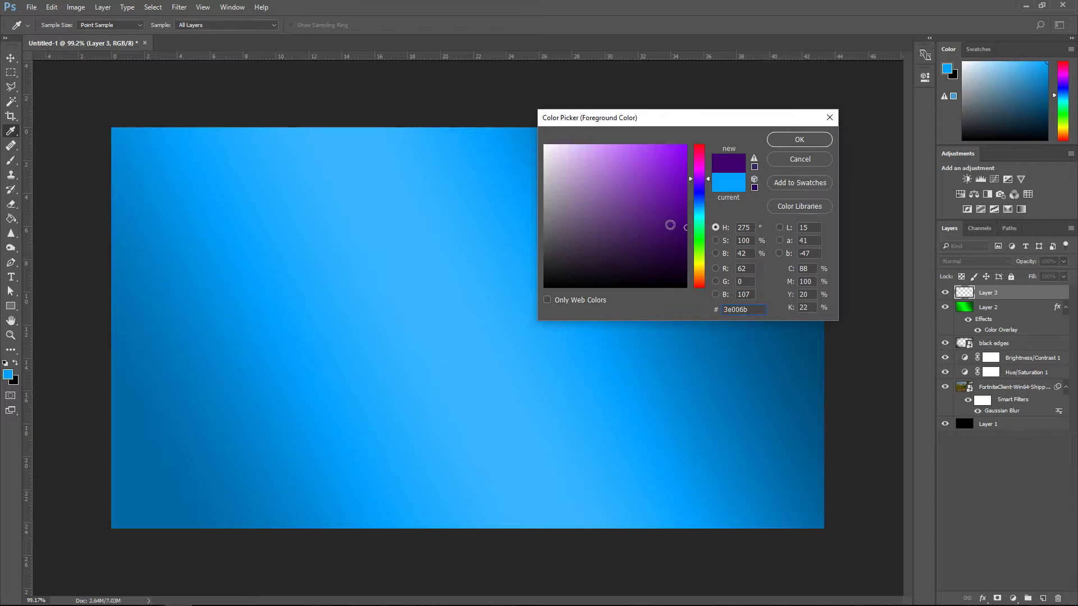
{"action": "left_click", "coordinate": [789, 143]}
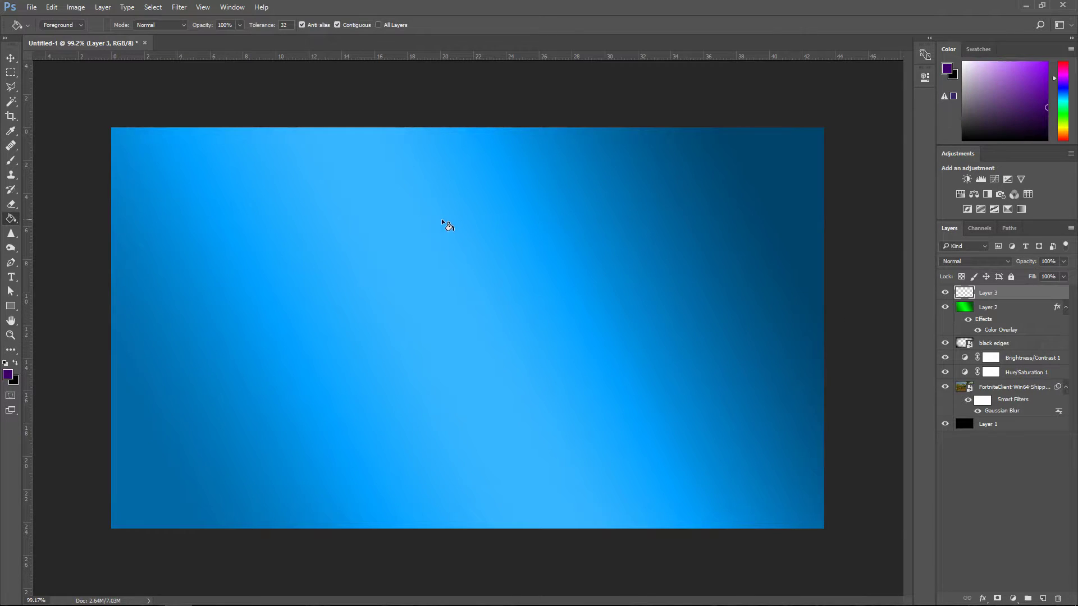
{"action": "left_click", "coordinate": [449, 247]}
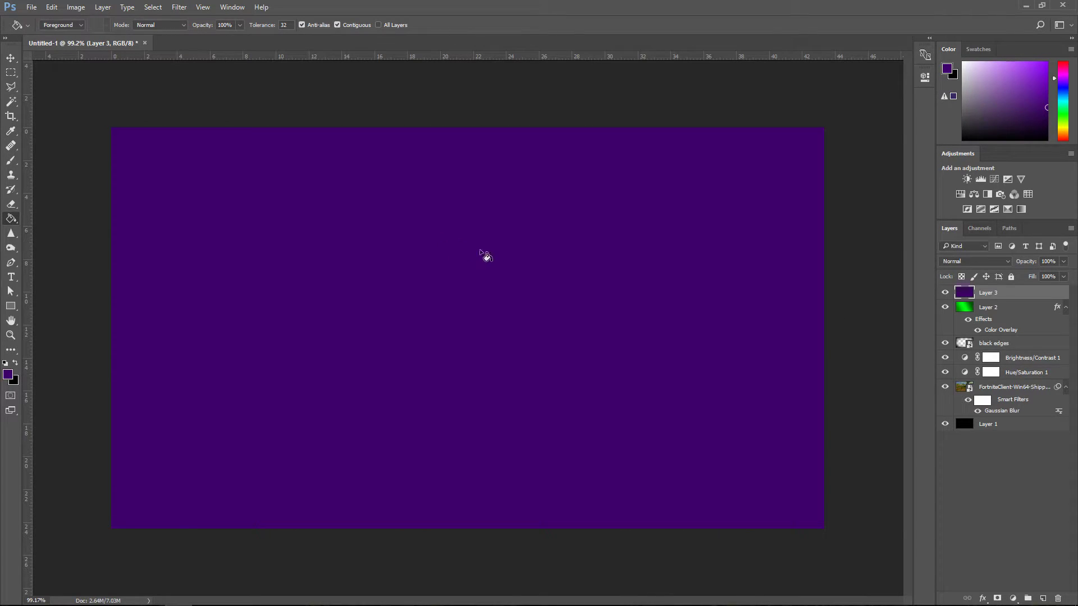
Set the purple layer's blending mode to Color and Layer 2's blending mode to Color Dodge.
{"action": "left_click", "coordinate": [964, 260]}
{"action": "left_click", "coordinate": [963, 473]}
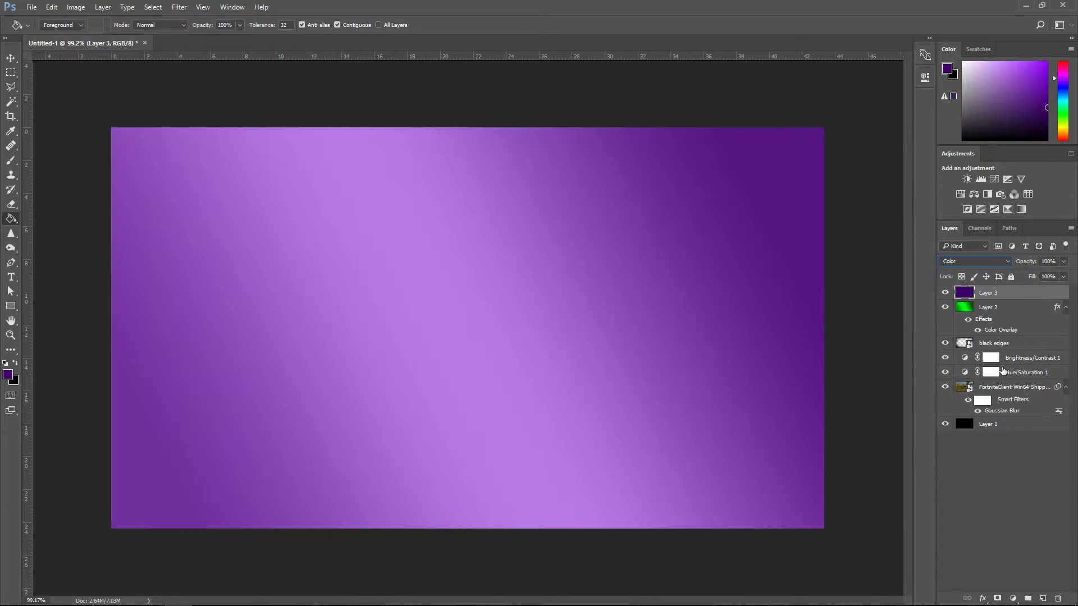
{"action": "left_click", "coordinate": [1000, 314]}
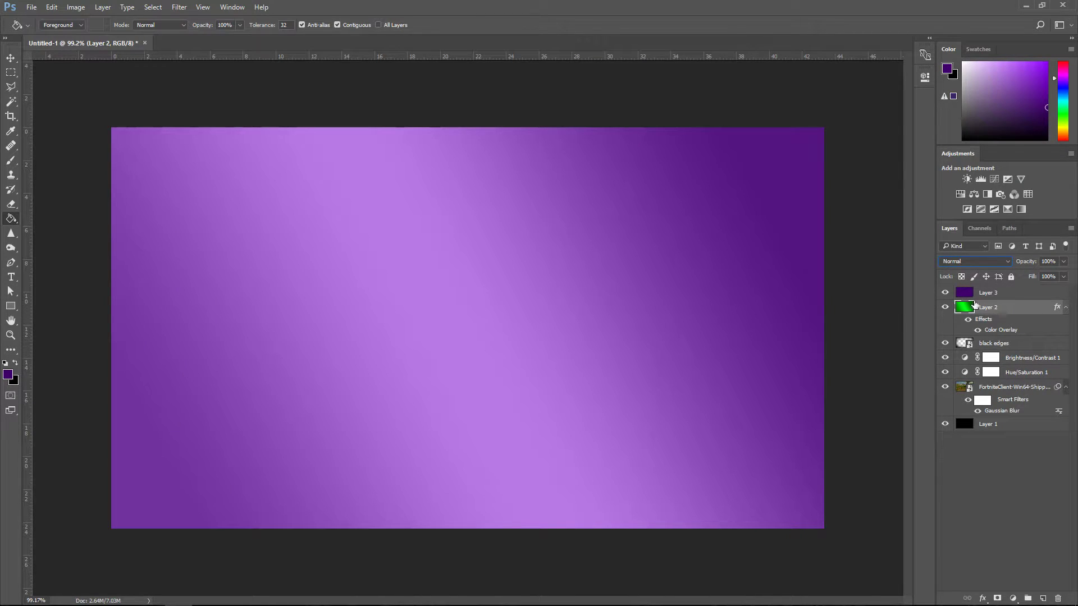
{"action": "left_click", "coordinate": [977, 261]}
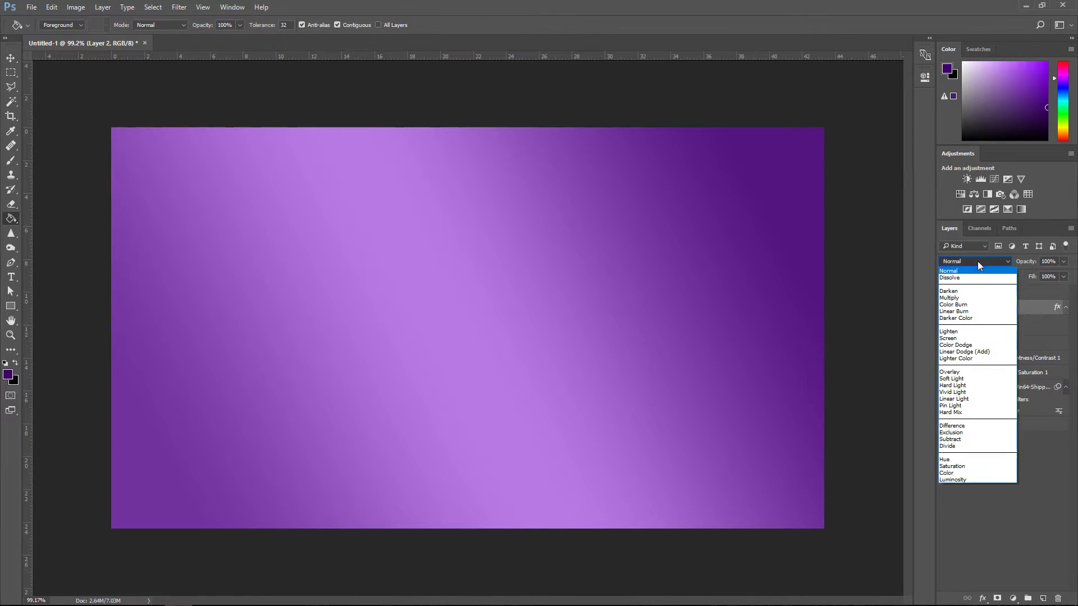
{"action": "left_click", "coordinate": [966, 343]}
{"action": "key", "text": "v"}
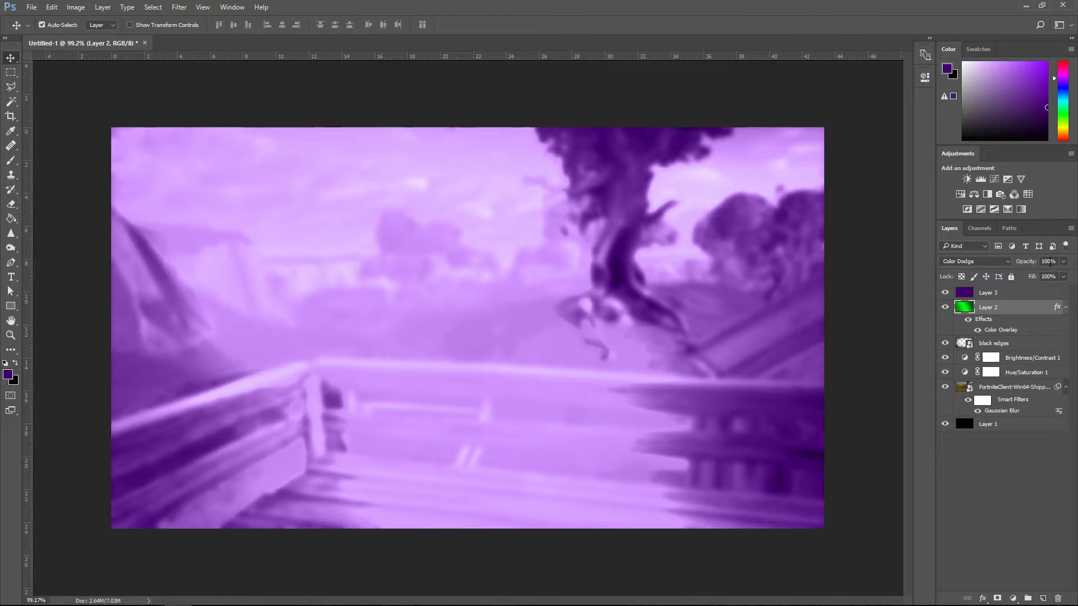
Reduce the opacity of Layer 2 to 80% and of Layer 3 to 83%.
{"action": "left_click", "coordinate": [1047, 261]}
{"action": "left_click", "coordinate": [1010, 292]}
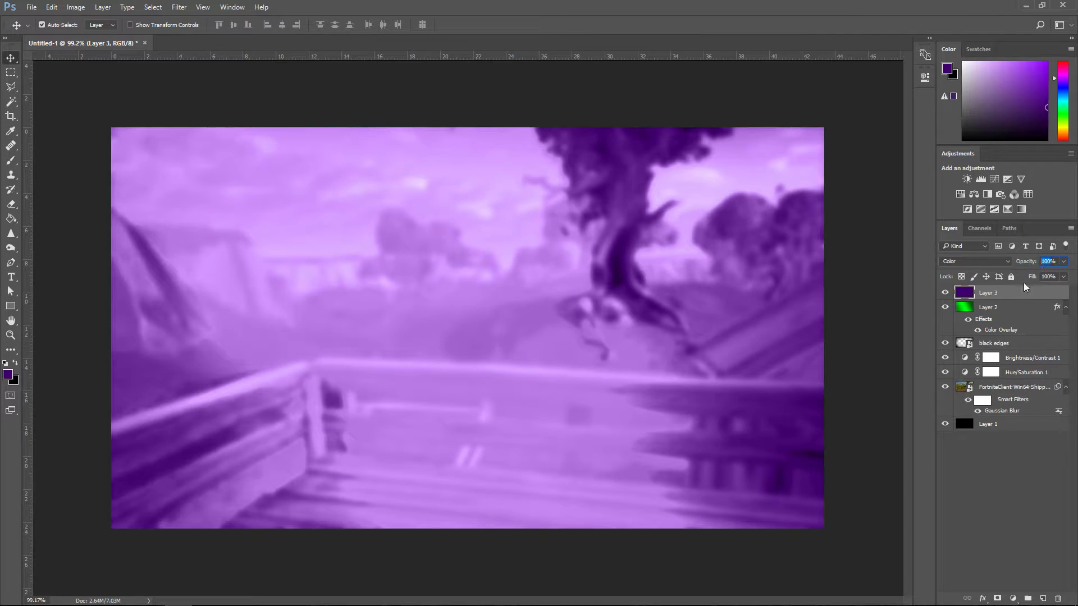
{"action": "type", "text": "80"}
{"action": "left_click", "coordinate": [1015, 308]}
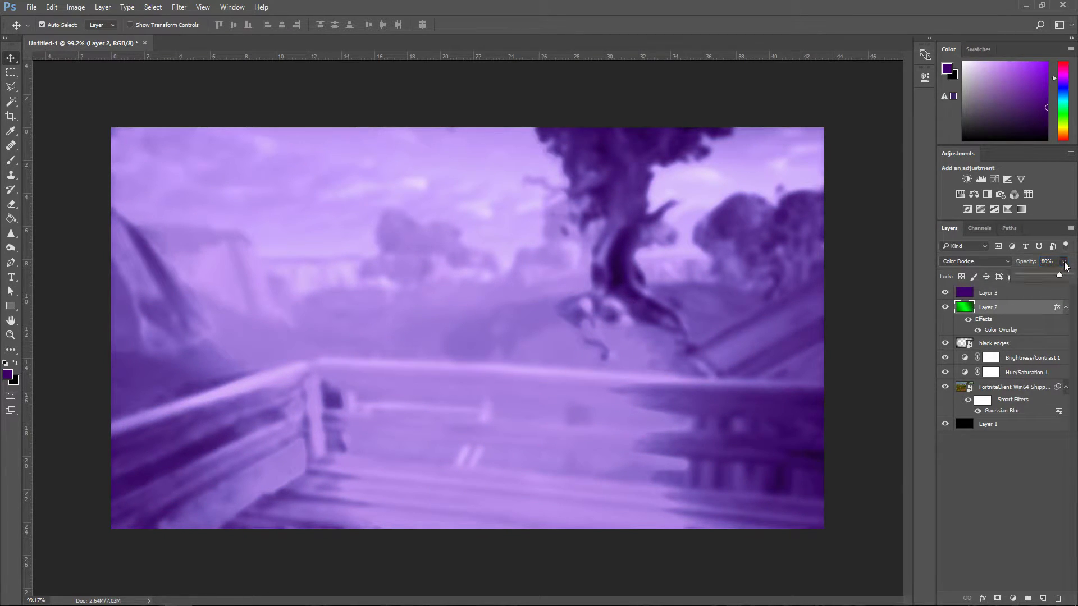
{"action": "left_click", "coordinate": [1045, 292]}
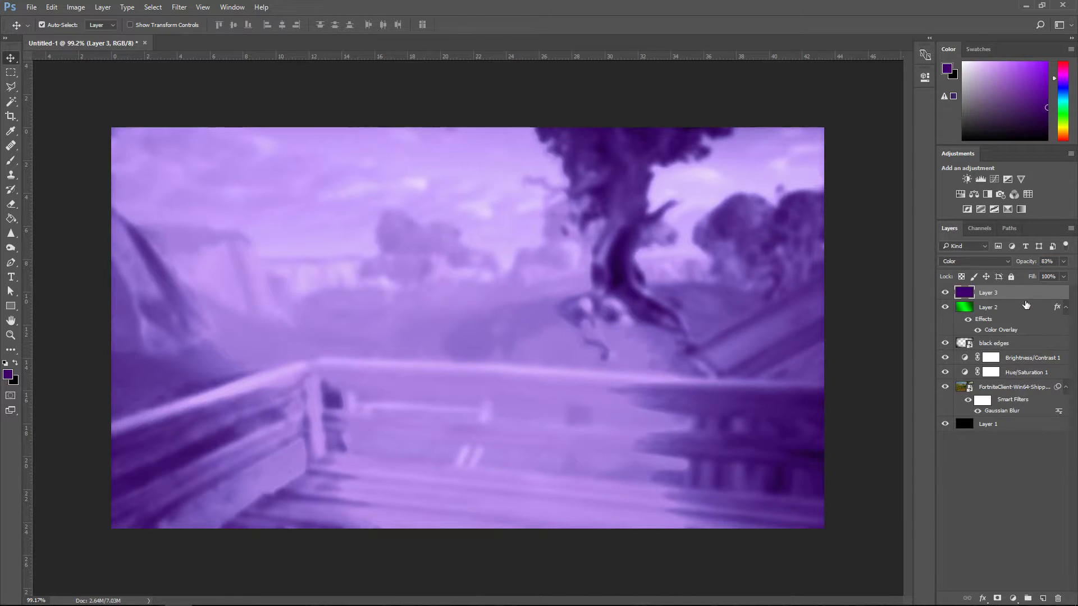
Select all layers from Layer 3 down to Layer 1 and put them in a group.
{"action": "key", "text": "shift"}
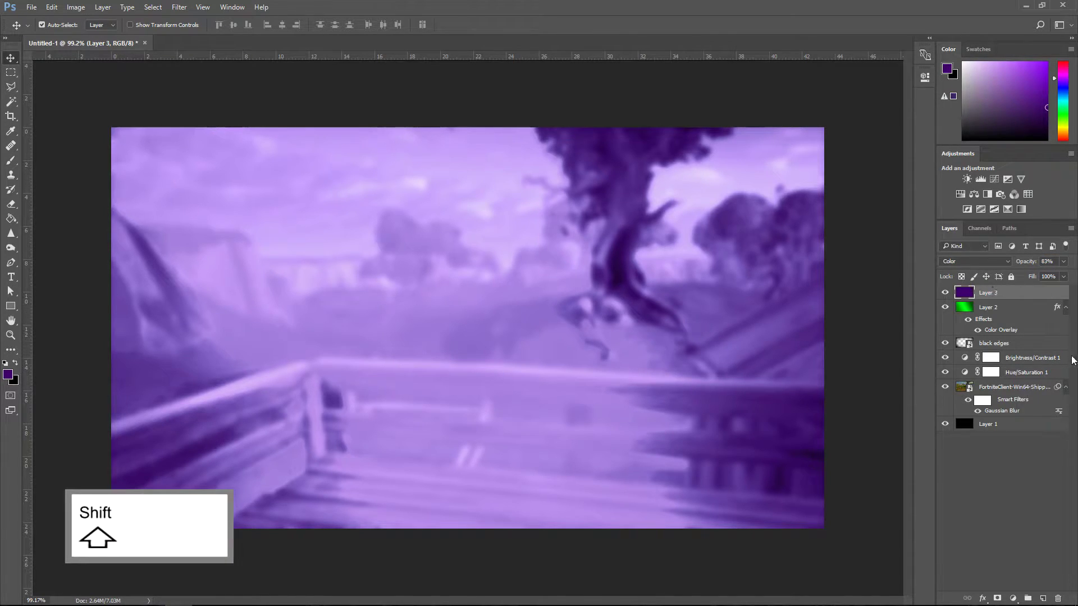
{"action": "left_click", "coordinate": [1009, 431], "text": "shift"}
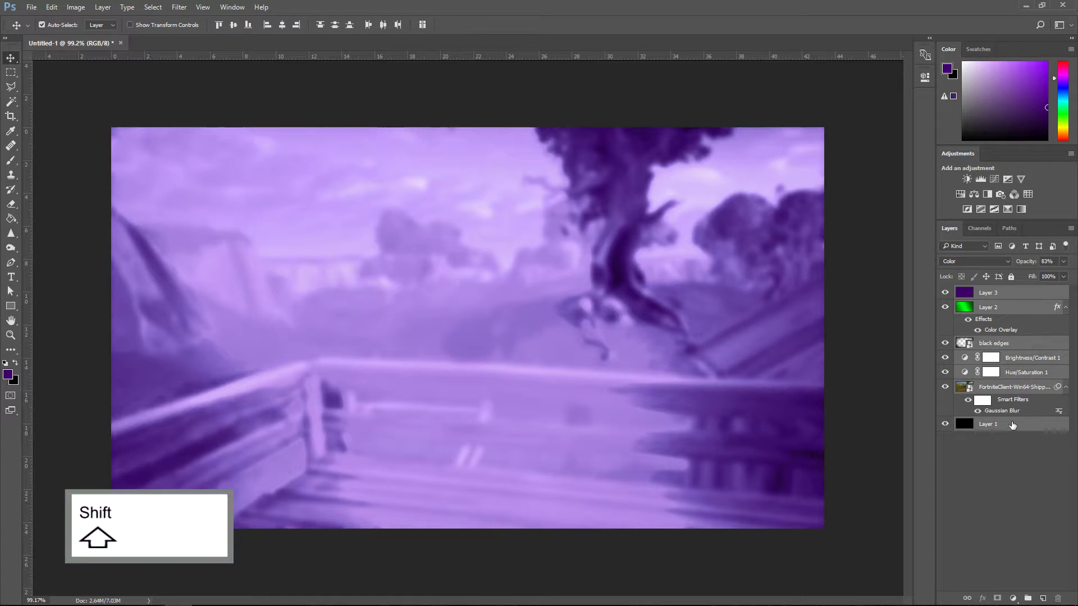
{"action": "left_click_drag", "start_coordinate": [1018, 432], "coordinate": [1032, 583]}
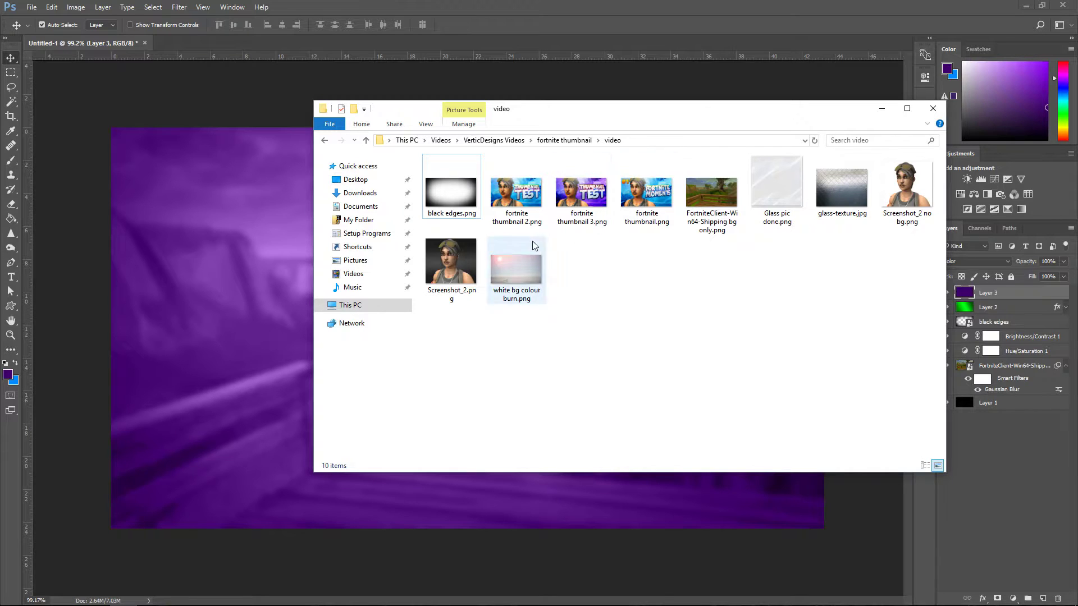
Open Screenshot_2.png from the video folder as a separate document.
{"action": "left_click_drag", "start_coordinate": [588, 112], "coordinate": [602, 132]}
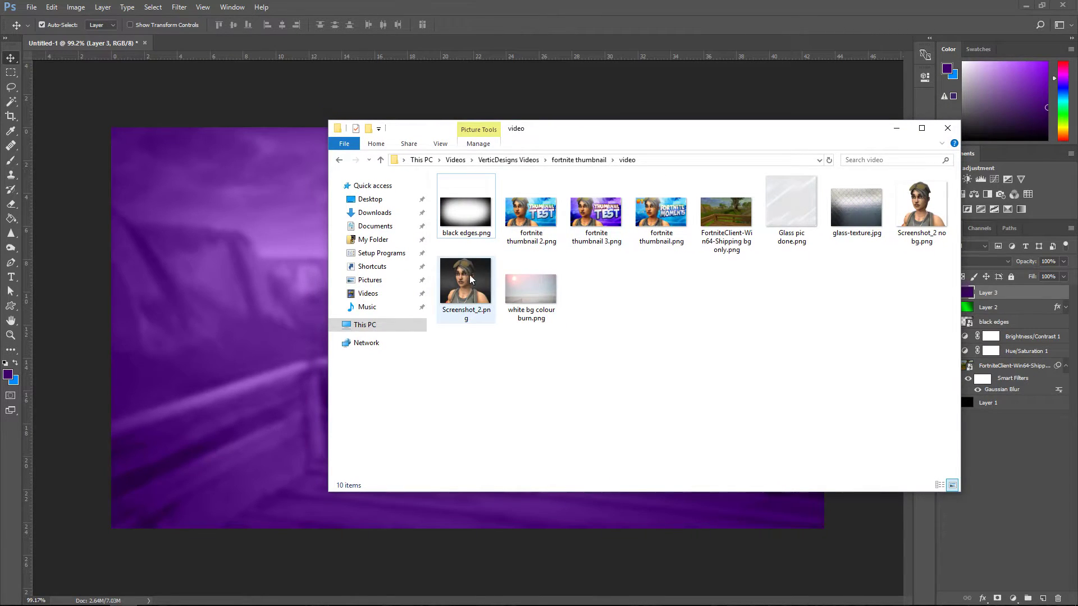
{"action": "left_click_drag", "start_coordinate": [465, 281], "coordinate": [223, 42]}
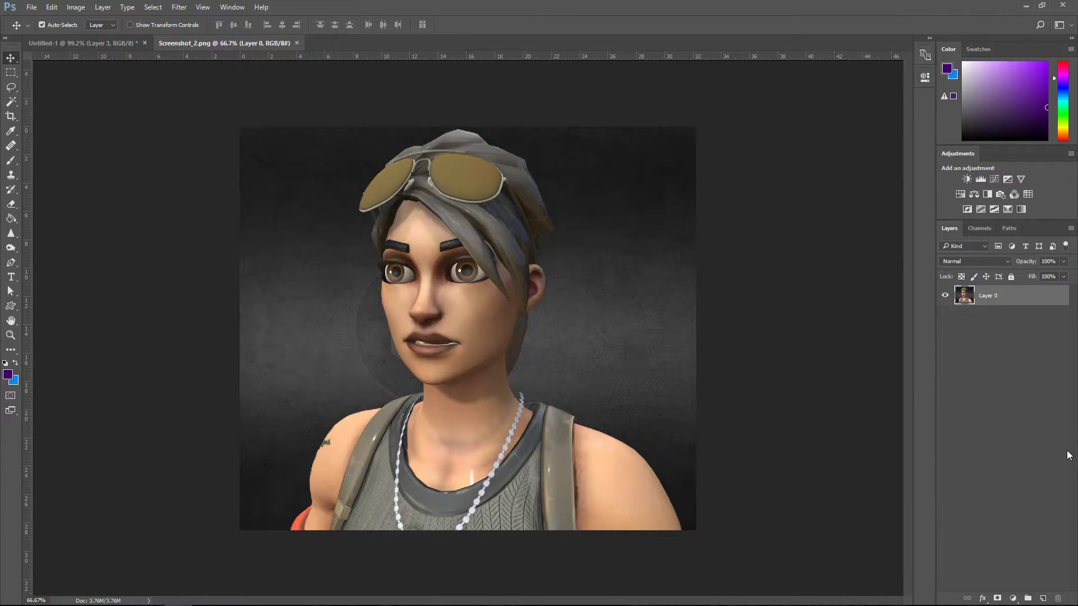
Trace the whole outline of the character with the Magnetic Lasso tool and close it into a selection.
{"action": "left_click_drag", "start_coordinate": [16, 94], "coordinate": [42, 108]}
{"action": "left_click", "coordinate": [50, 109]}
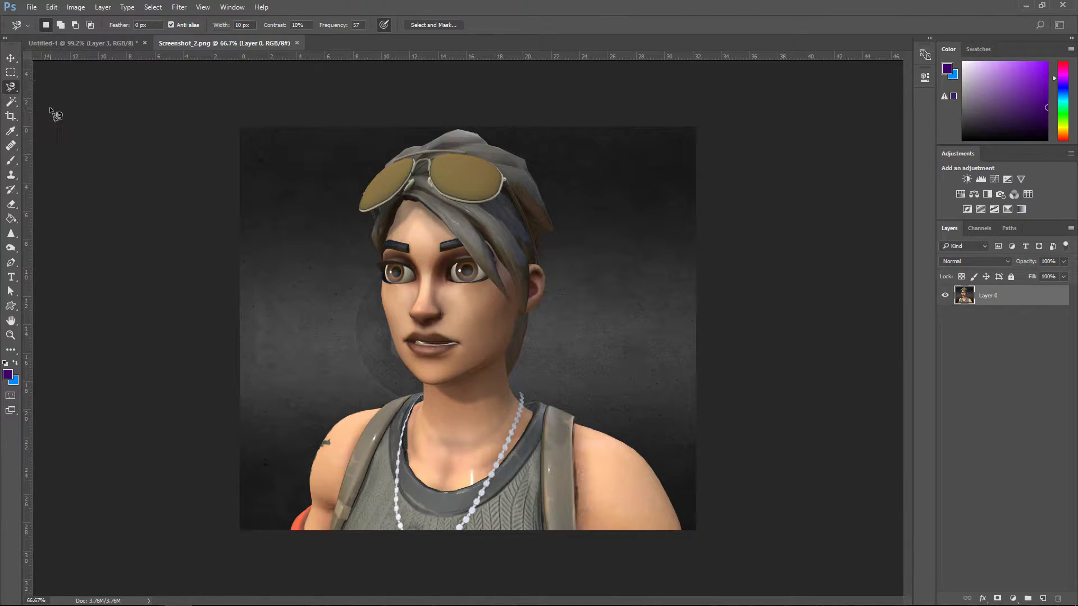
{"action": "scroll", "coordinate": [158, 337], "scroll_direction": "up", "scroll_amount": 2}
{"action": "left_click_drag", "start_coordinate": [257, 566], "coordinate": [283, 540]}
{"action": "mouse_move", "coordinate": [290, 479]}
{"action": "left_mouse_down"}
{"action": "mouse_move", "coordinate": [299, 456]}
{"action": "mouse_move", "coordinate": [368, 418]}
{"action": "left_mouse_up"}
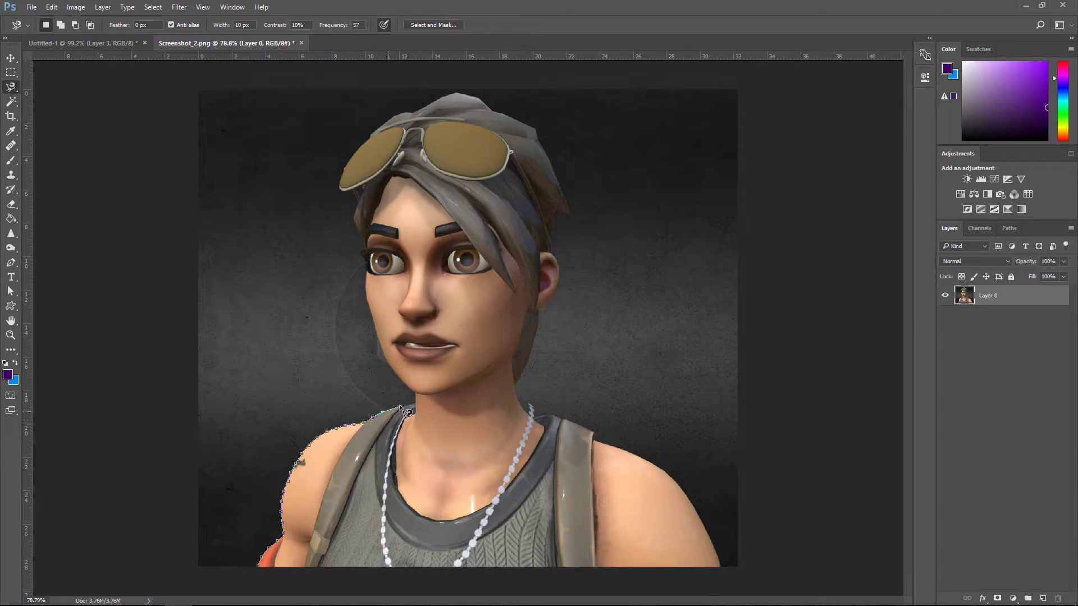
{"action": "mouse_move", "coordinate": [415, 392]}
{"action": "left_mouse_down"}
{"action": "mouse_move", "coordinate": [376, 329]}
{"action": "mouse_move", "coordinate": [356, 195]}
{"action": "mouse_move", "coordinate": [339, 176]}
{"action": "mouse_move", "coordinate": [391, 118]}
{"action": "mouse_move", "coordinate": [473, 96]}
{"action": "mouse_move", "coordinate": [542, 141]}
{"action": "mouse_move", "coordinate": [572, 214]}
{"action": "mouse_move", "coordinate": [559, 212]}
{"action": "mouse_move", "coordinate": [561, 270]}
{"action": "mouse_move", "coordinate": [515, 397]}
{"action": "mouse_move", "coordinate": [548, 422]}
{"action": "left_mouse_up"}
{"action": "mouse_move", "coordinate": [606, 447]}
{"action": "left_mouse_down"}
{"action": "mouse_move", "coordinate": [648, 463]}
{"action": "mouse_move", "coordinate": [712, 543]}
{"action": "mouse_move", "coordinate": [722, 578]}
{"action": "mouse_move", "coordinate": [586, 592]}
{"action": "mouse_move", "coordinate": [278, 585]}
{"action": "left_mouse_up"}
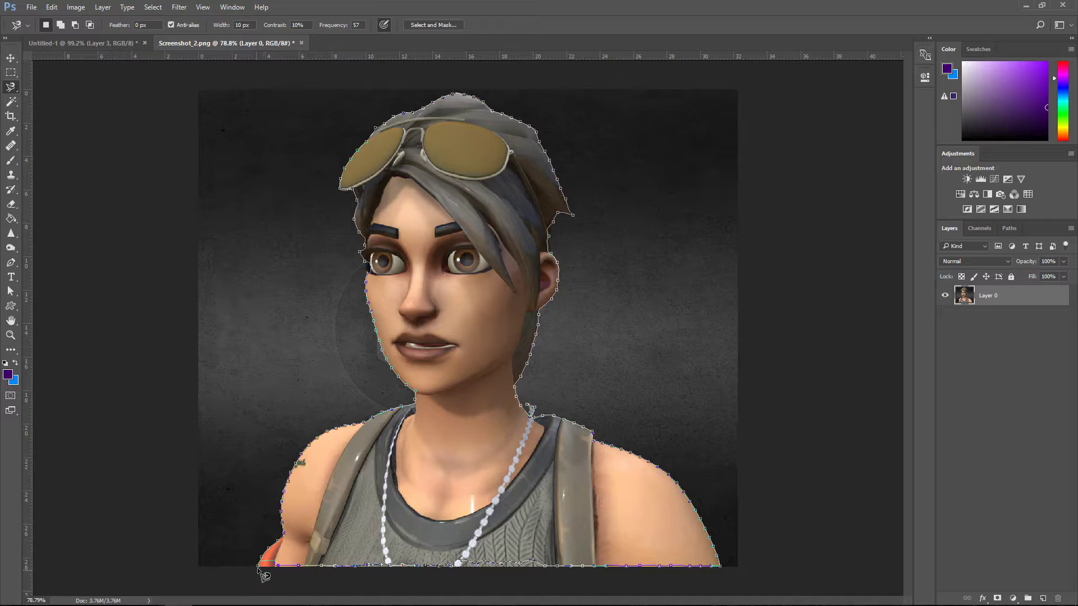
{"action": "left_click", "coordinate": [259, 567]}
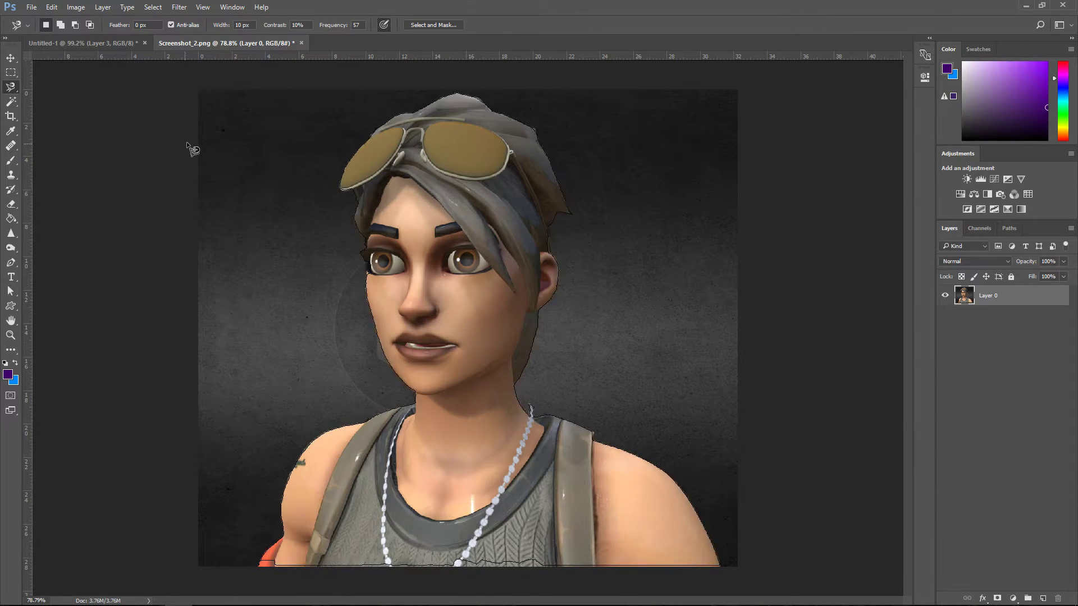
Add the missed outer corner of the character's eye to the selection with the Polygonal Lasso tool.
{"action": "right_click", "coordinate": [8, 88]}
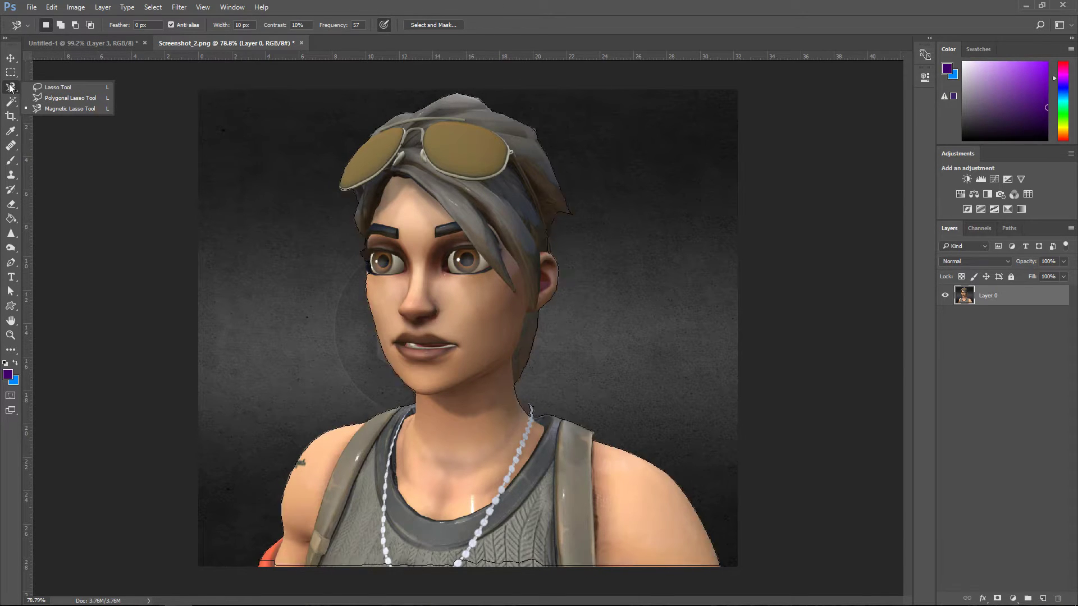
{"action": "left_click", "coordinate": [70, 98]}
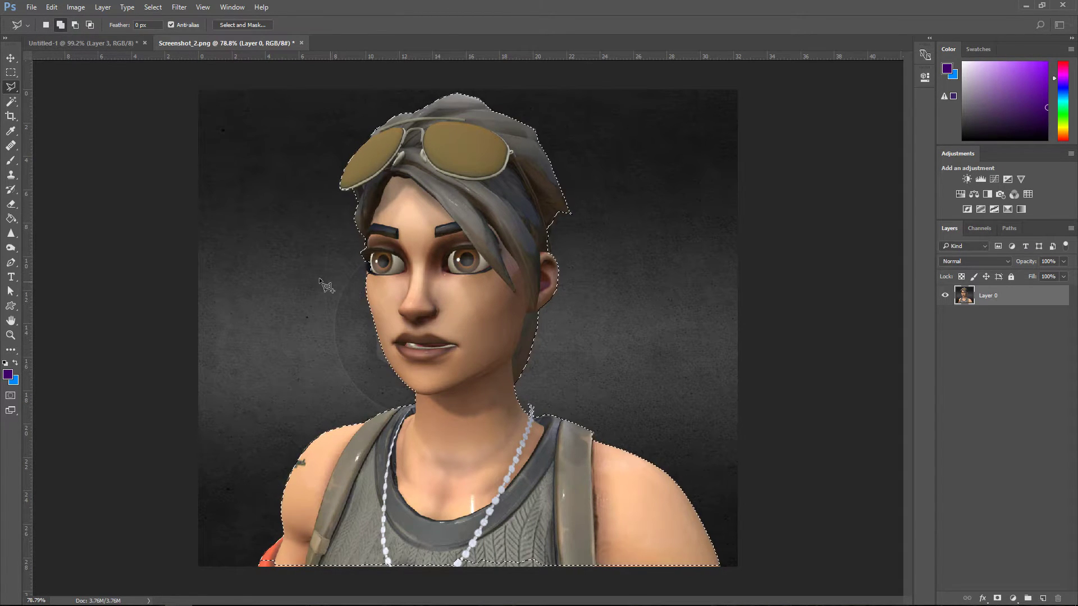
{"action": "key", "text": "alt"}
{"action": "scroll", "coordinate": [313, 293], "scroll_direction": "up", "scroll_amount": 5}
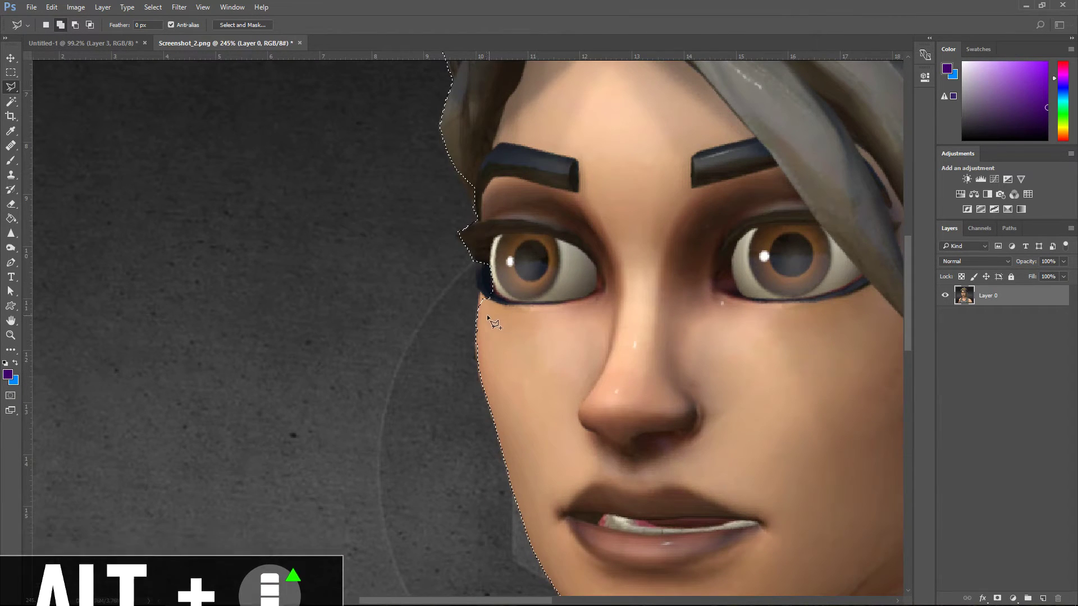
{"action": "left_click", "coordinate": [491, 294], "text": "shift"}
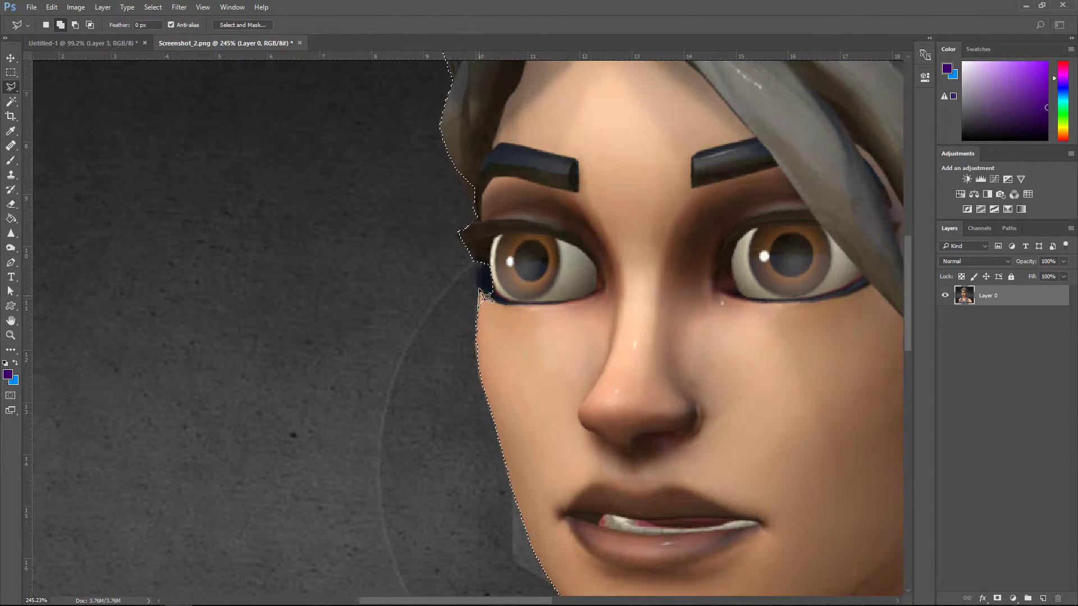
{"action": "left_click", "coordinate": [475, 259]}
{"action": "left_click", "coordinate": [479, 239]}
{"action": "left_click", "coordinate": [507, 233]}
{"action": "left_click", "coordinate": [535, 238]}
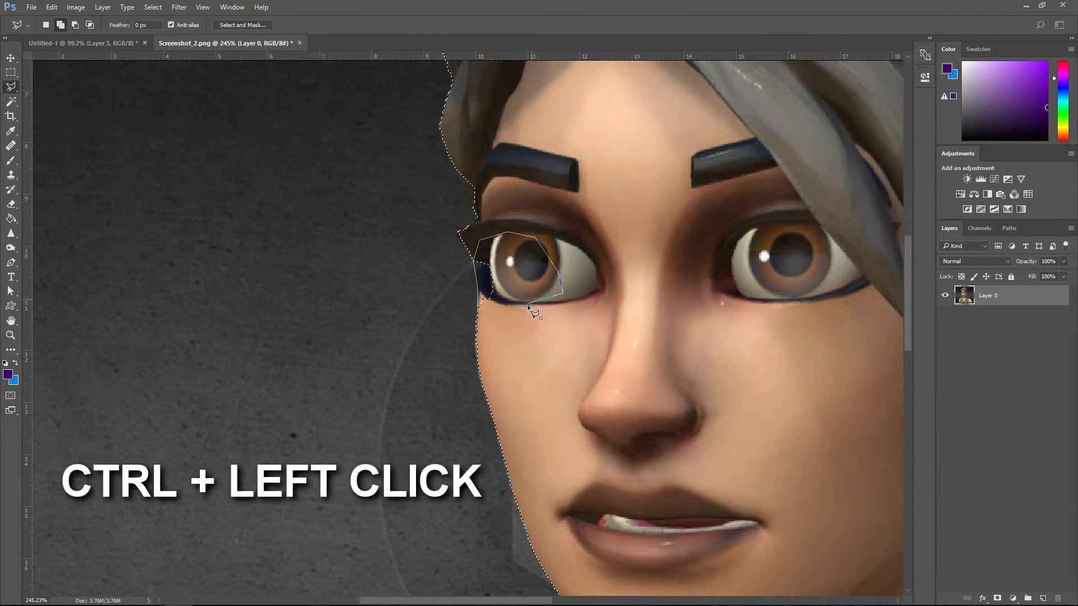
{"action": "left_click", "coordinate": [530, 311], "text": "ctrl"}
Subtract the background gap between the sunglasses' arm and the hair from the selection.
{"action": "scroll", "coordinate": [621, 339], "scroll_direction": "down", "scroll_amount": 4}
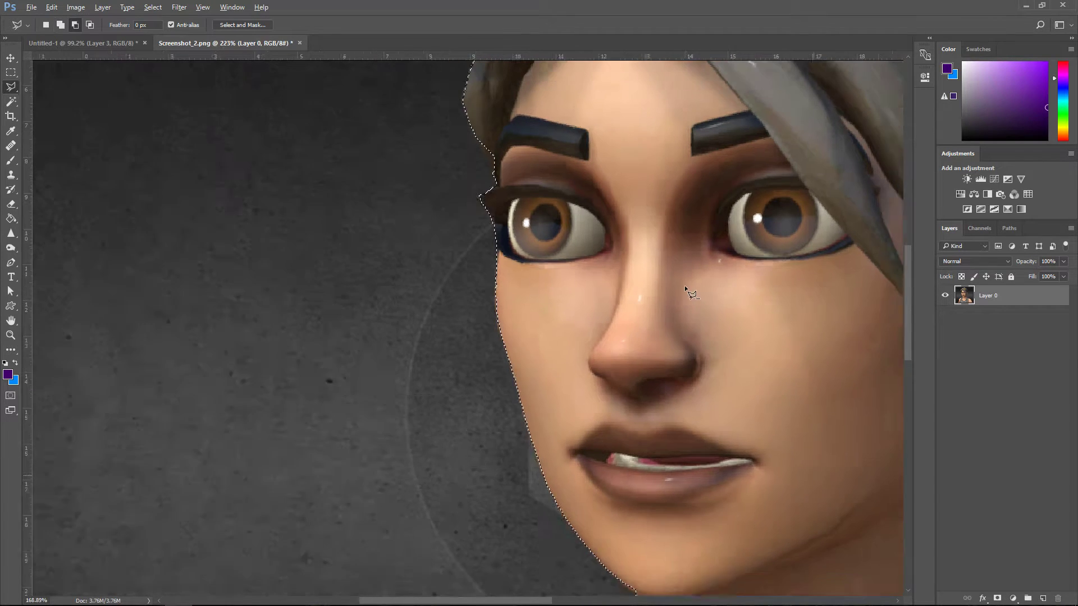
{"action": "scroll", "coordinate": [684, 275], "scroll_direction": "down", "scroll_amount": 2}
{"action": "scroll", "coordinate": [558, 172], "scroll_direction": "up", "scroll_amount": 6}
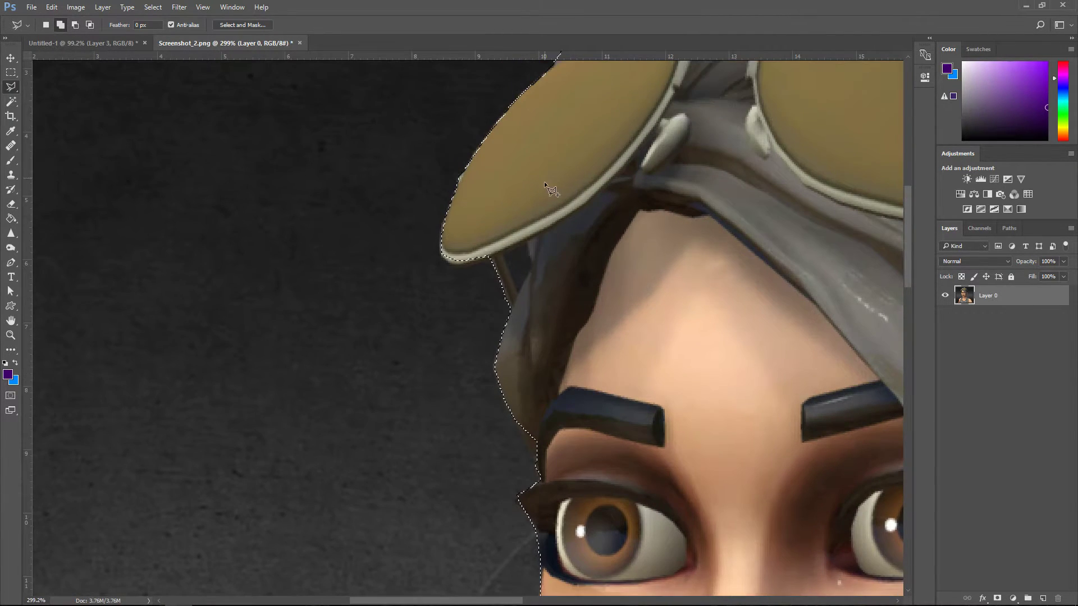
{"action": "scroll", "coordinate": [544, 181], "scroll_direction": "up", "scroll_amount": 4}
{"action": "key", "text": "alt"}
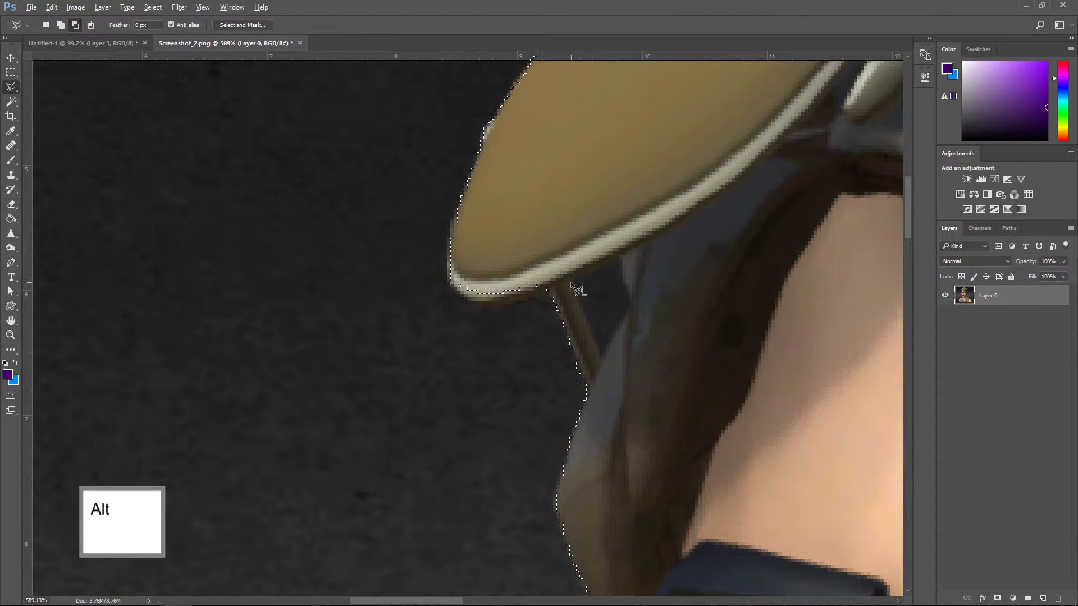
{"action": "left_click", "coordinate": [571, 282], "text": "alt"}
{"action": "left_click", "coordinate": [619, 262]}
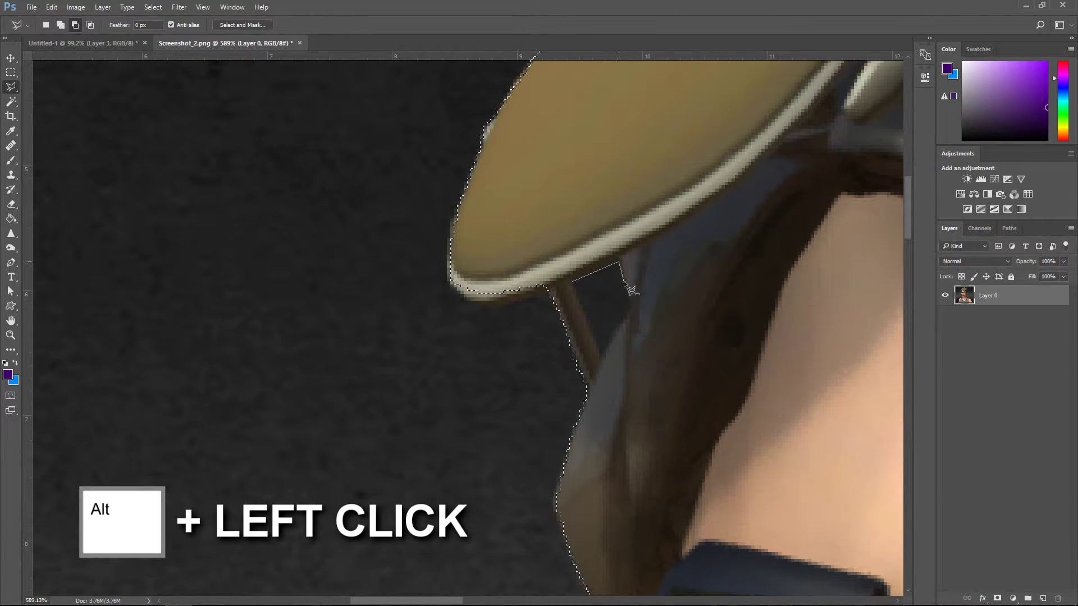
{"action": "left_click", "coordinate": [601, 355]}
{"action": "left_click", "coordinate": [574, 285]}
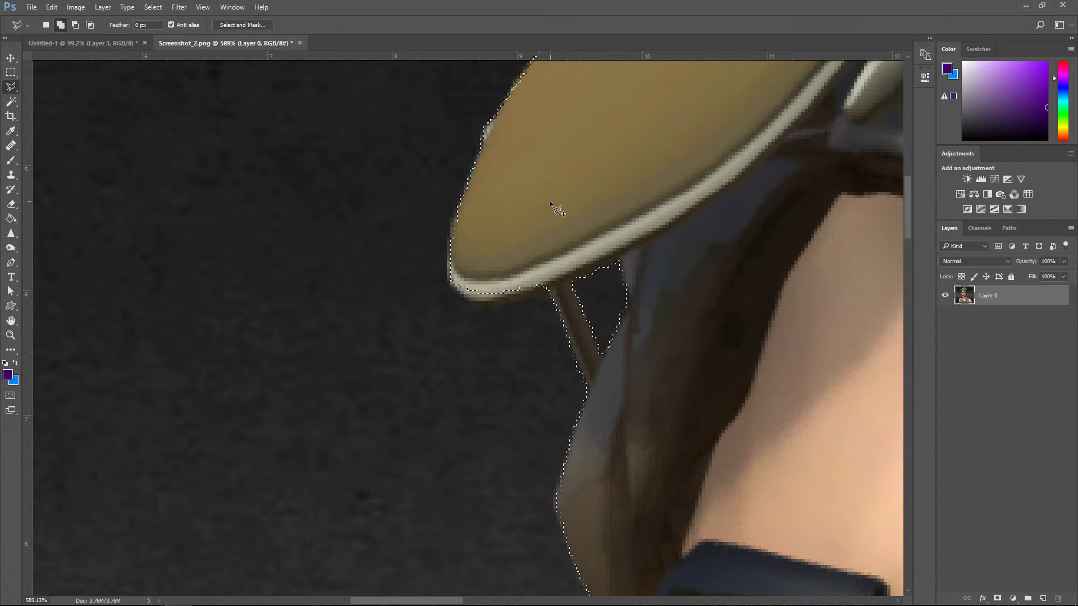
Add the missed lower rim of the sunglasses' outer lens to the selection.
{"action": "scroll", "coordinate": [548, 201], "scroll_direction": "up", "scroll_amount": 2}
{"action": "left_click", "coordinate": [548, 345]}
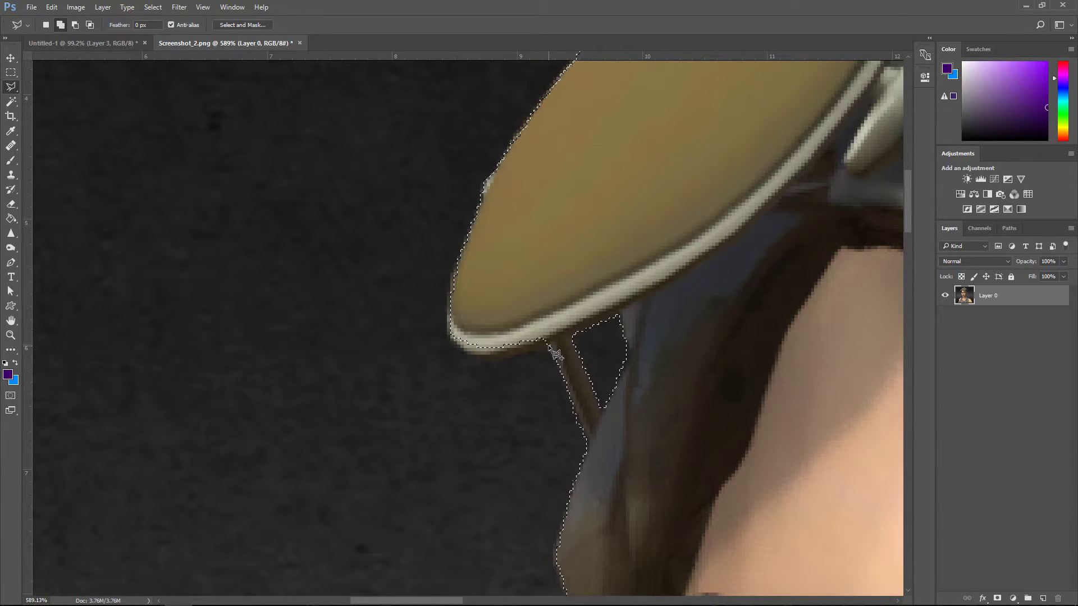
{"action": "left_click", "coordinate": [506, 354]}
{"action": "left_click", "coordinate": [456, 349]}
{"action": "left_click", "coordinate": [447, 335]}
{"action": "left_click", "coordinate": [447, 315]}
{"action": "left_click", "coordinate": [452, 280]}
{"action": "double_click", "coordinate": [553, 287]}
Add the missed strip of hair just above the ear to the selection.
{"action": "scroll", "coordinate": [628, 321], "scroll_direction": "down", "scroll_amount": 2}
{"action": "scroll", "coordinate": [595, 180], "scroll_direction": "right", "scroll_amount": 10}
{"action": "scroll", "coordinate": [595, 180], "scroll_direction": "down", "scroll_amount": 2}
{"action": "scroll", "coordinate": [595, 180], "scroll_direction": "up", "scroll_amount": 1}
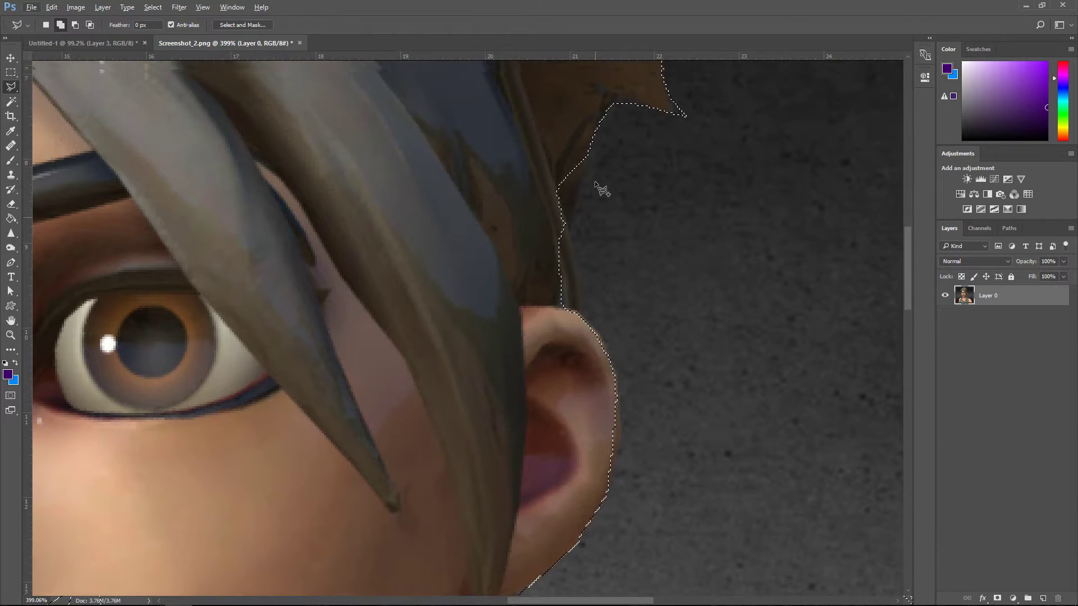
{"action": "left_click", "coordinate": [587, 159]}
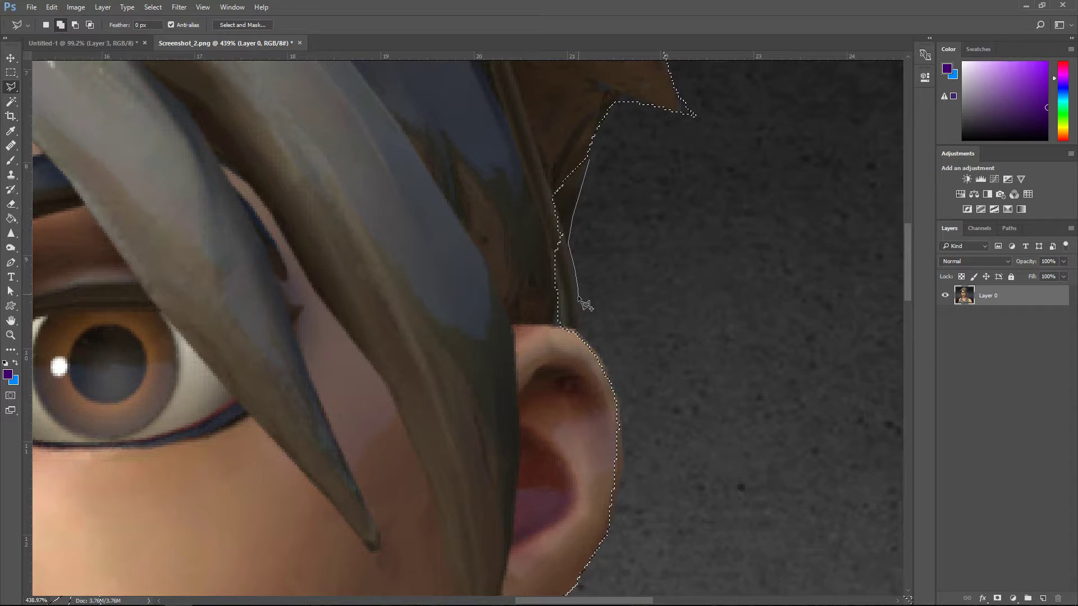
{"action": "left_click", "coordinate": [578, 337]}
{"action": "left_click", "coordinate": [588, 159]}
Extend the selection past the image's lower edge, from the red object beside the arm across to the opposite arm.
{"action": "scroll", "coordinate": [688, 285], "scroll_direction": "down", "scroll_amount": 5}
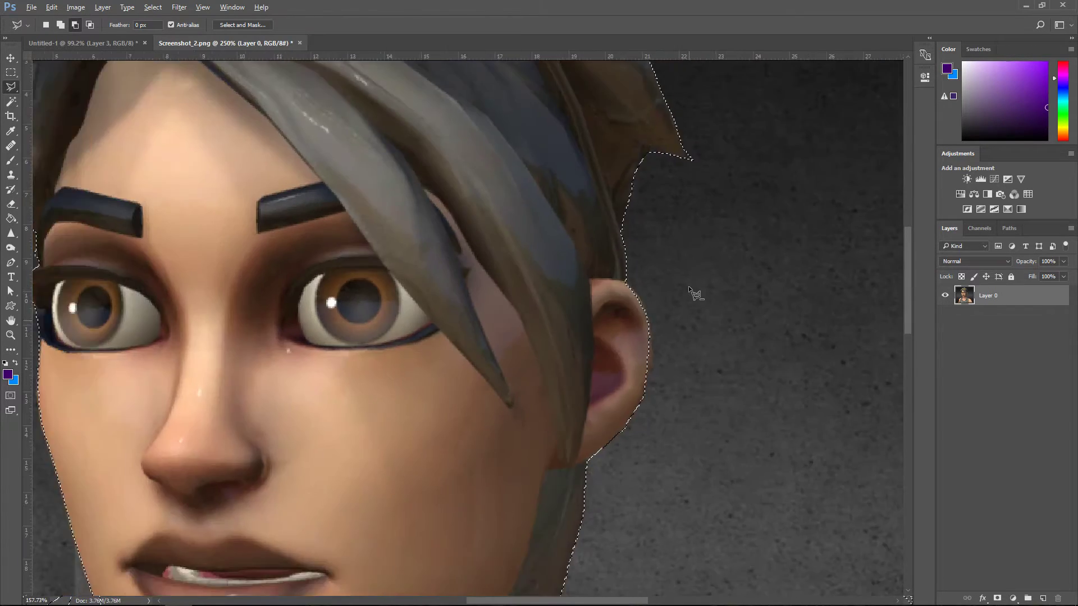
{"action": "scroll", "coordinate": [689, 285], "scroll_direction": "down", "scroll_amount": 5}
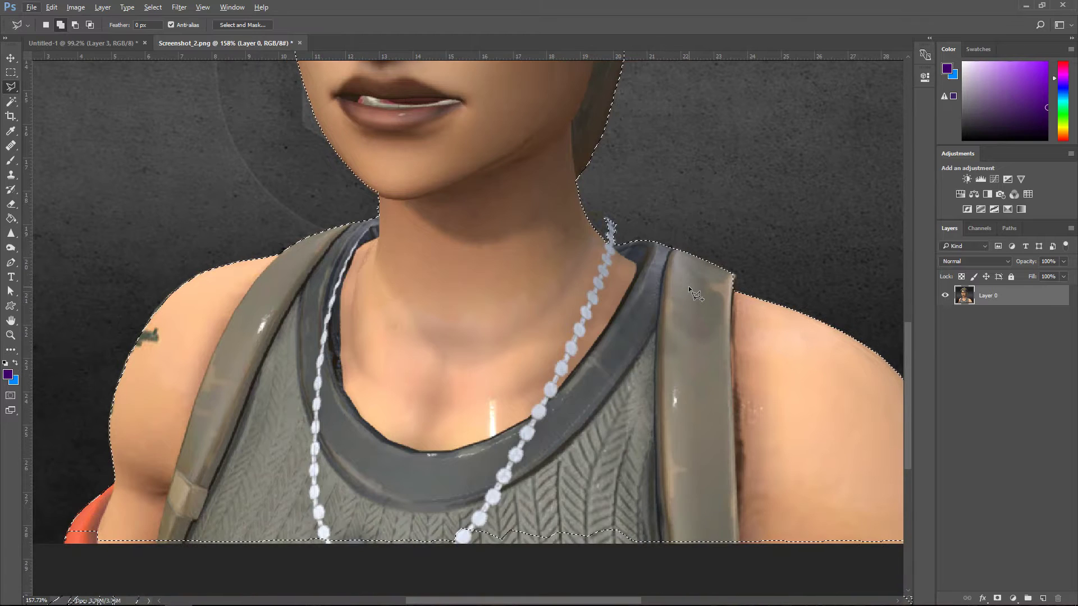
{"action": "scroll", "coordinate": [688, 285], "scroll_direction": "down", "scroll_amount": 3}
{"action": "scroll", "coordinate": [81, 525], "scroll_direction": "up", "scroll_amount": 5}
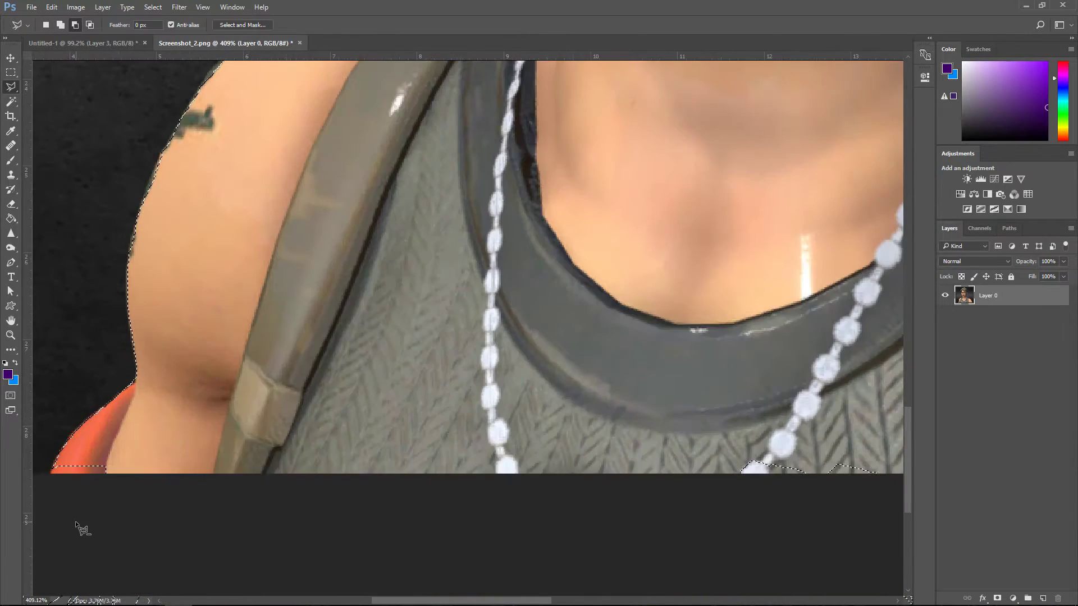
{"action": "scroll", "coordinate": [82, 526], "scroll_direction": "up", "scroll_amount": 2}
{"action": "scroll", "coordinate": [365, 524], "scroll_direction": "left", "scroll_amount": 6}
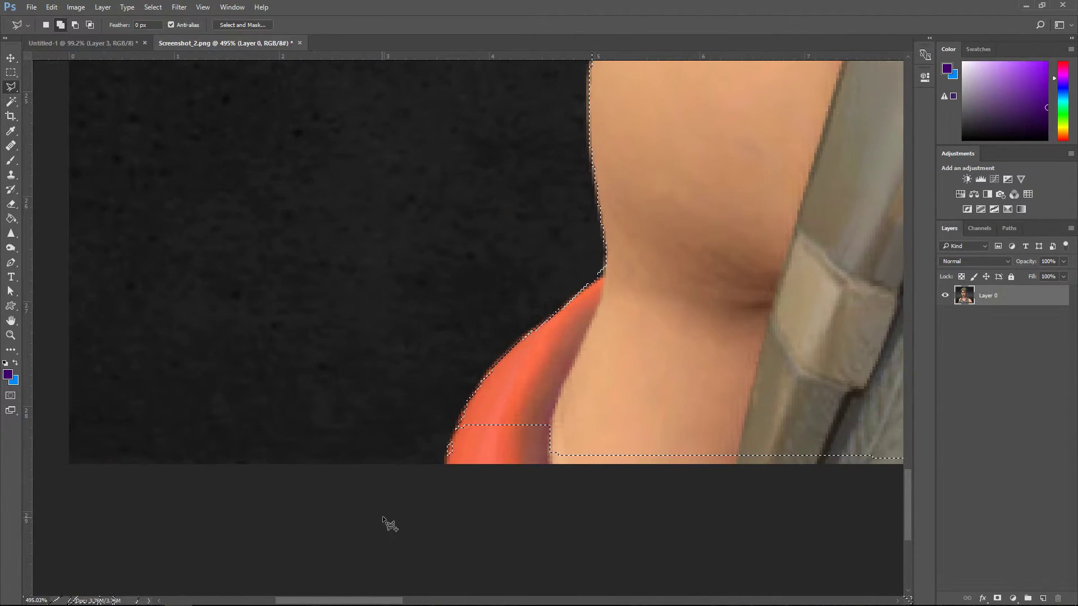
{"action": "scroll", "coordinate": [424, 491], "scroll_direction": "up", "scroll_amount": 2}
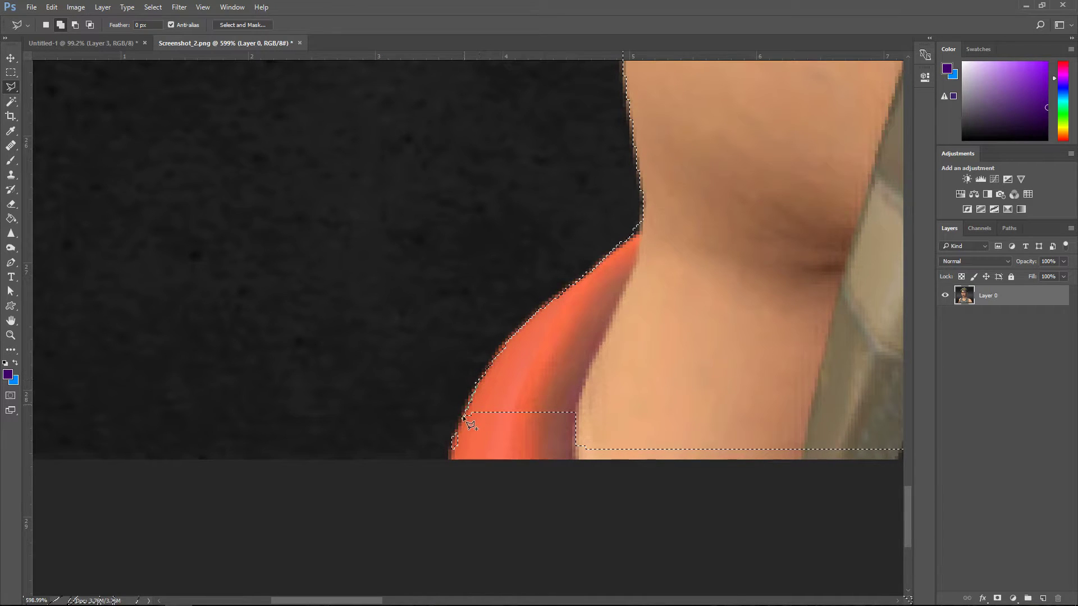
{"action": "left_click", "coordinate": [463, 415]}
{"action": "left_click", "coordinate": [448, 469]}
{"action": "left_click", "coordinate": [525, 482]}
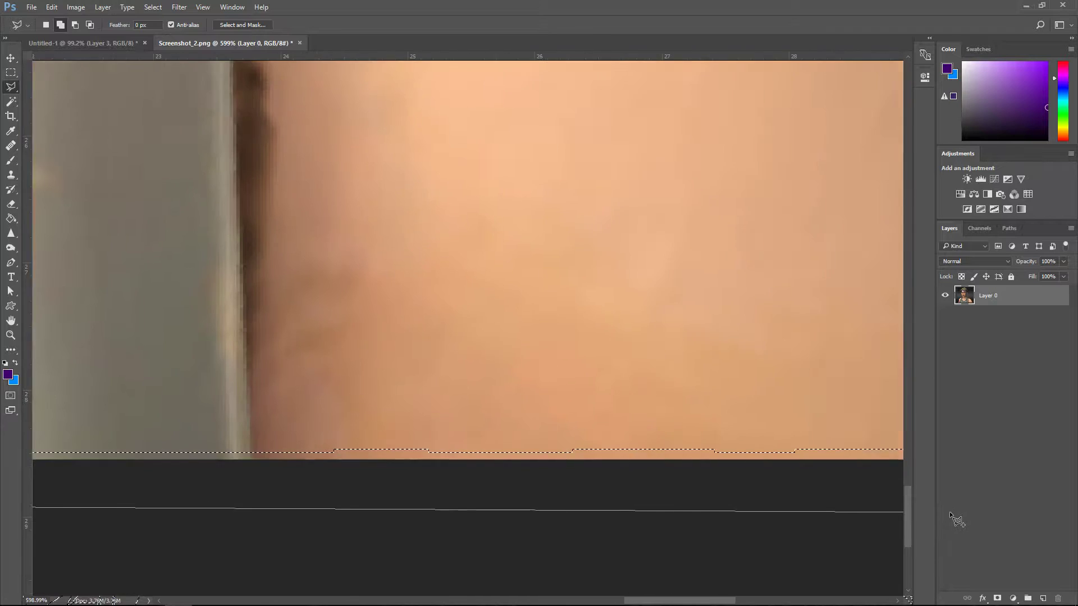
{"action": "left_click", "coordinate": [668, 488]}
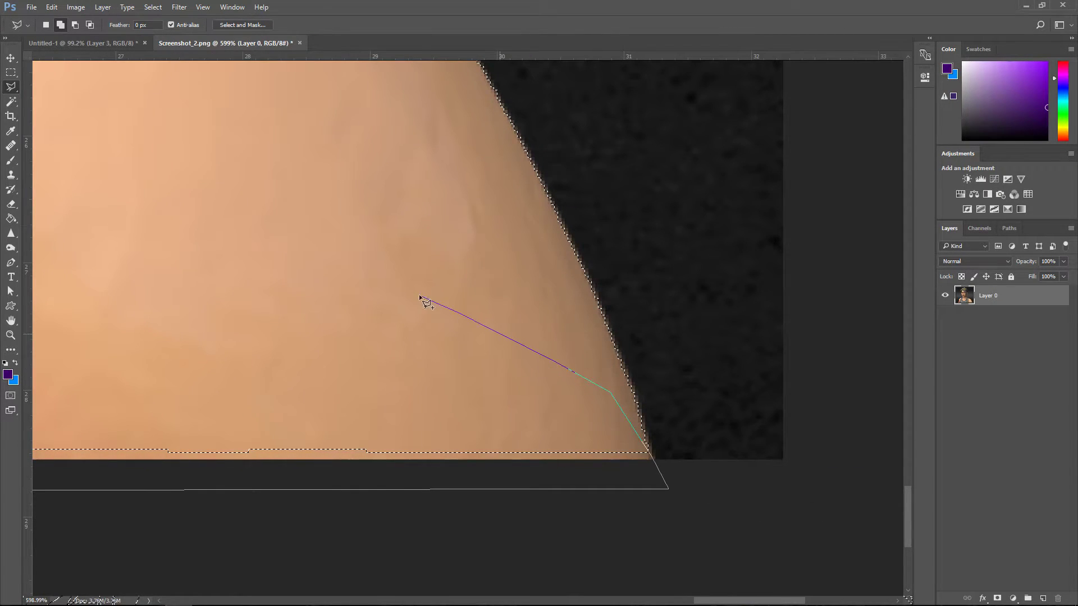
{"action": "left_click", "coordinate": [329, 279]}
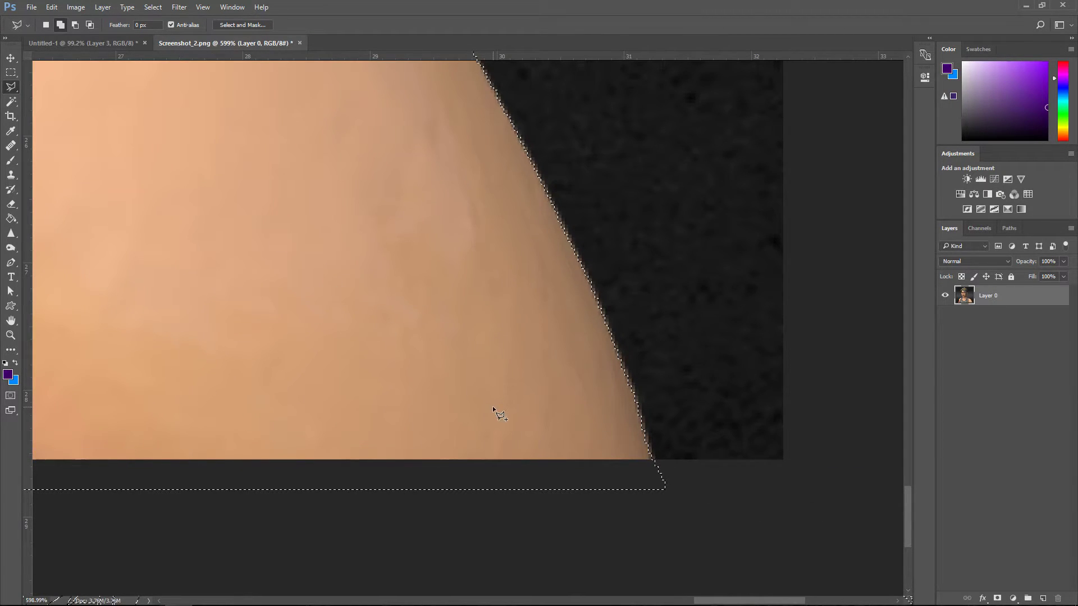
Add a layer mask to Layer 0 from the selection, invert the mask and invert it back to keep the character.
{"action": "scroll", "coordinate": [493, 405], "scroll_direction": "down", "scroll_amount": 5}
{"action": "scroll", "coordinate": [497, 404], "scroll_direction": "down", "scroll_amount": 4}
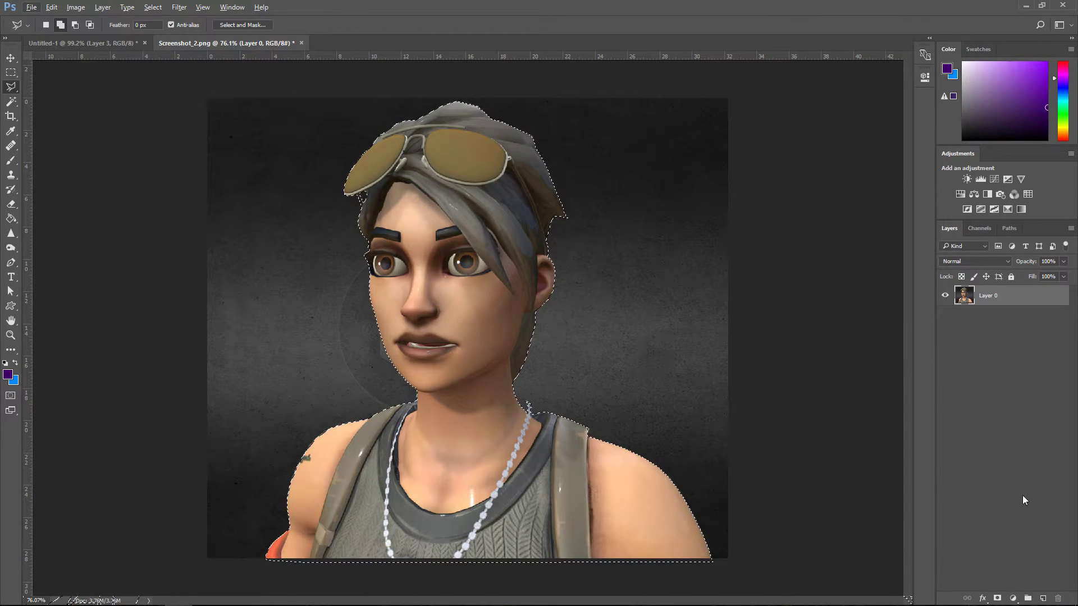
{"action": "left_click", "coordinate": [998, 599]}
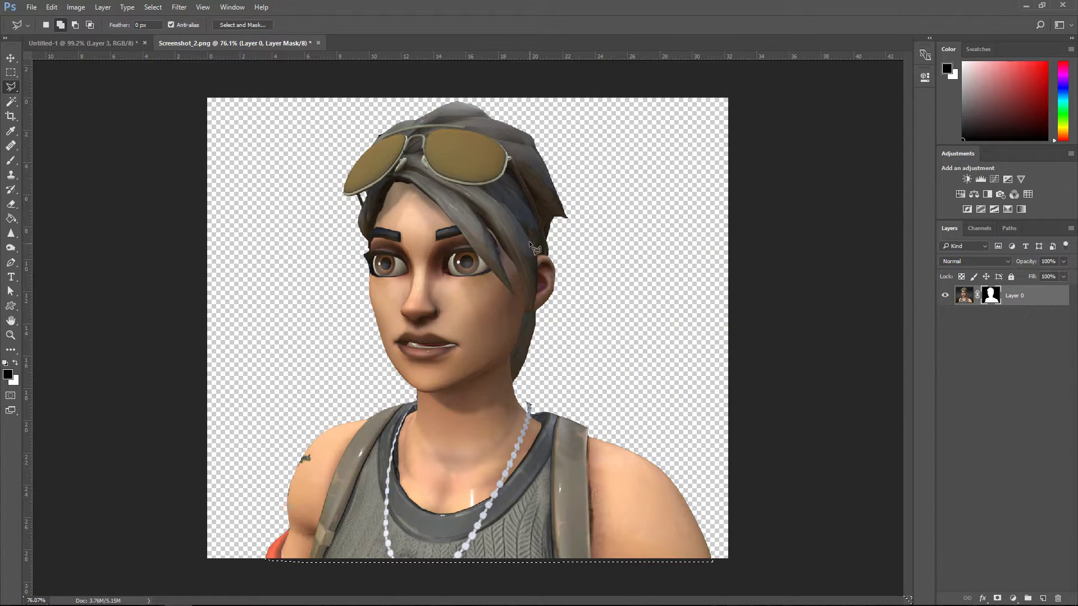
{"action": "left_click", "coordinate": [10, 58]}
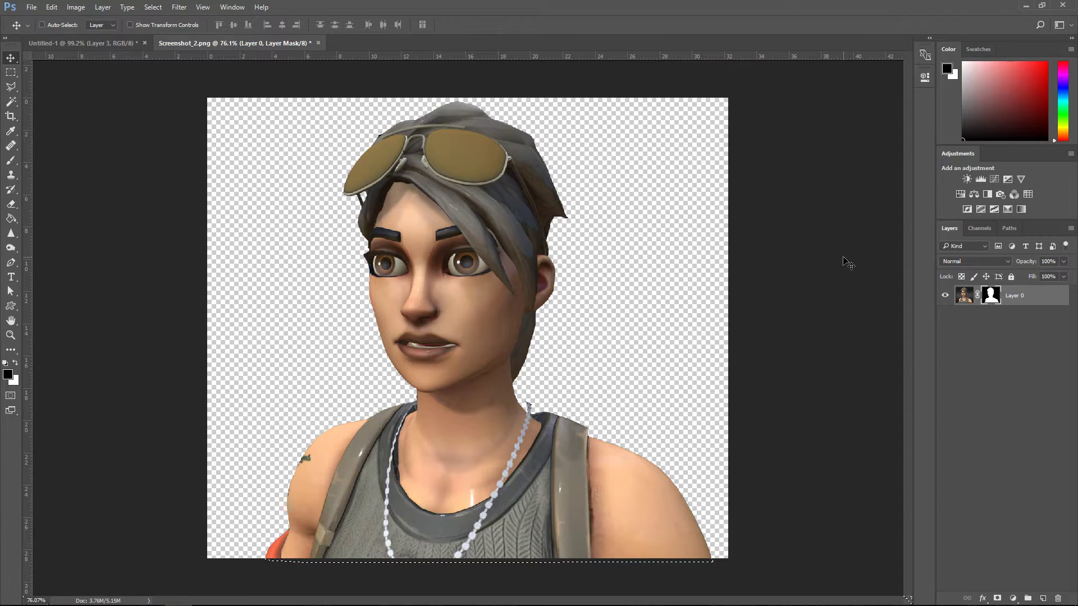
{"action": "key", "text": "ctrl+i"}
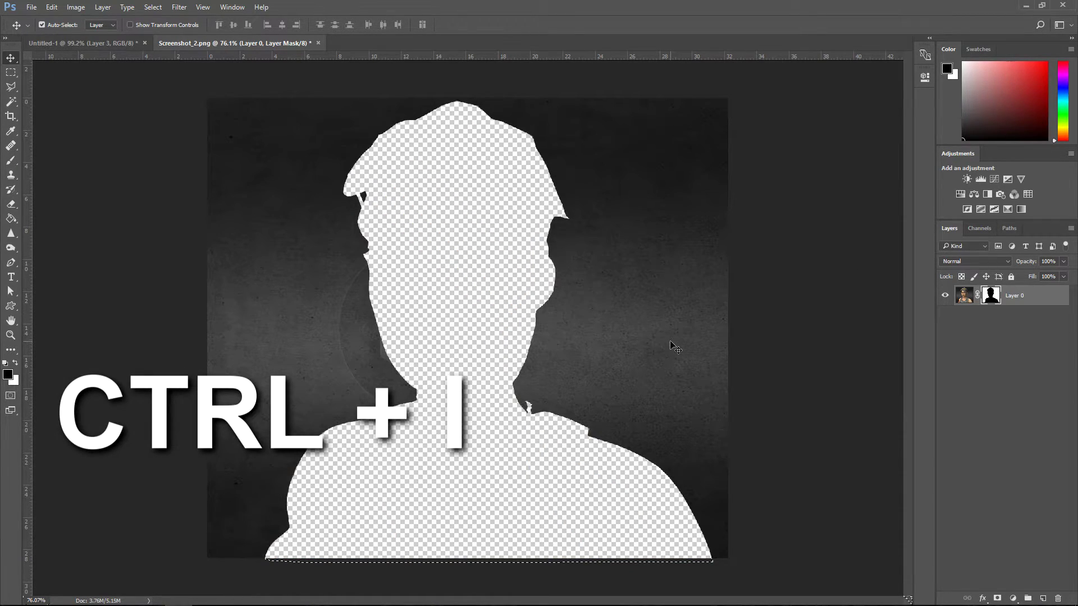
{"action": "key", "text": "ctrl+i"}
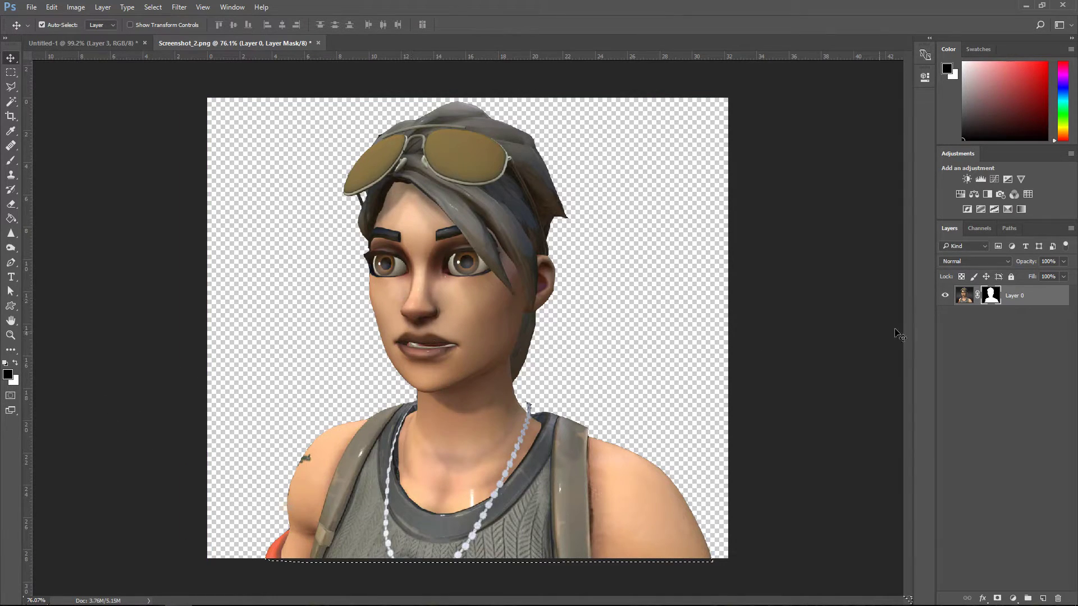
Convert the masked Layer 0 to a smart object and move the cut-out character into the Untitled-1 document.
{"action": "right_click", "coordinate": [1018, 300]}
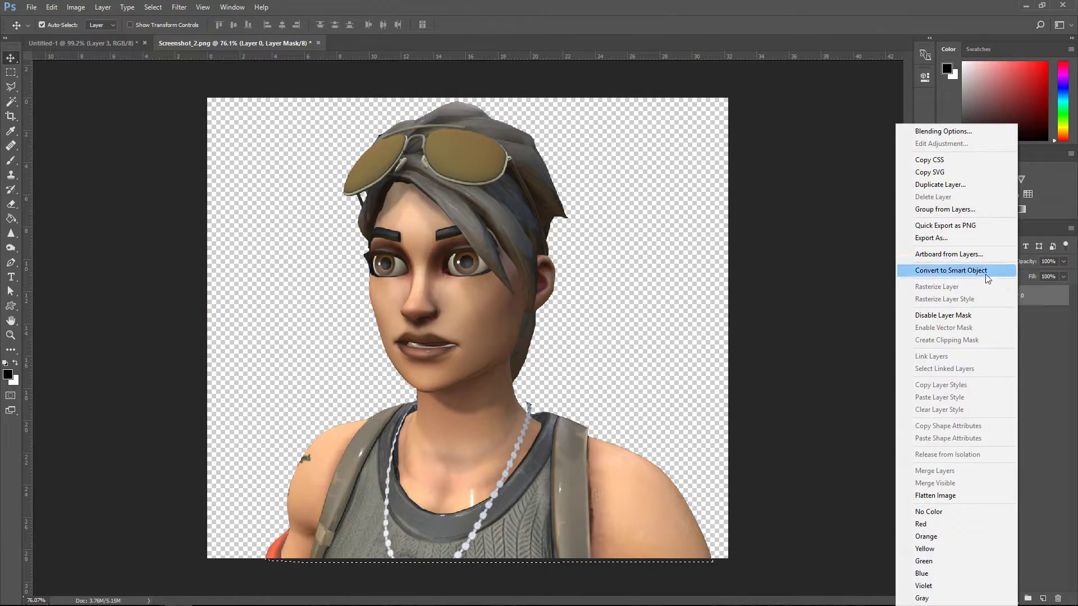
{"action": "left_click", "coordinate": [962, 271]}
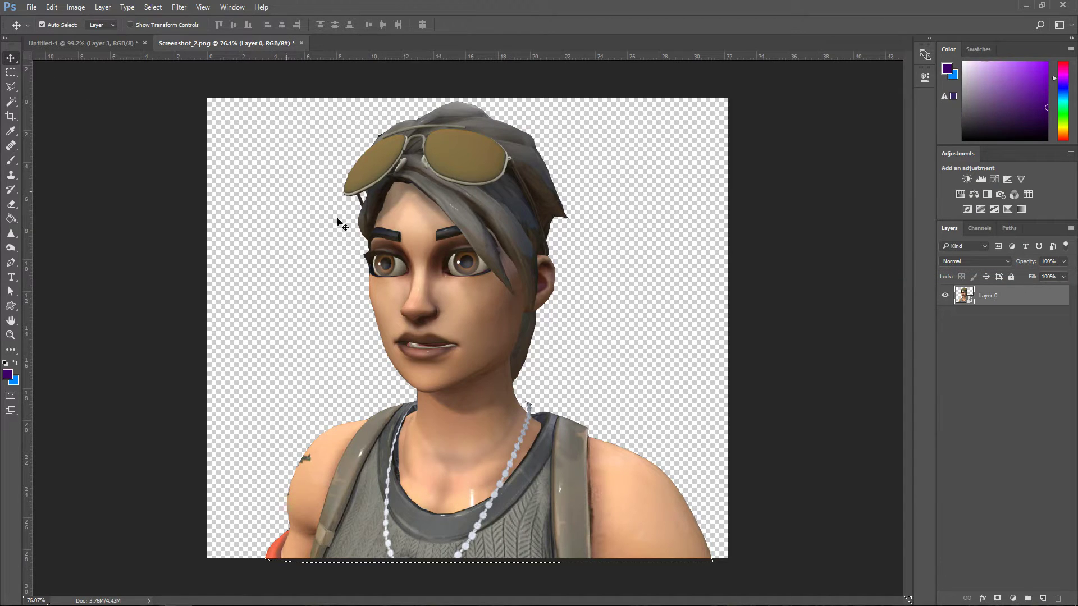
{"action": "left_click_drag", "start_coordinate": [338, 221], "coordinate": [162, 119]}
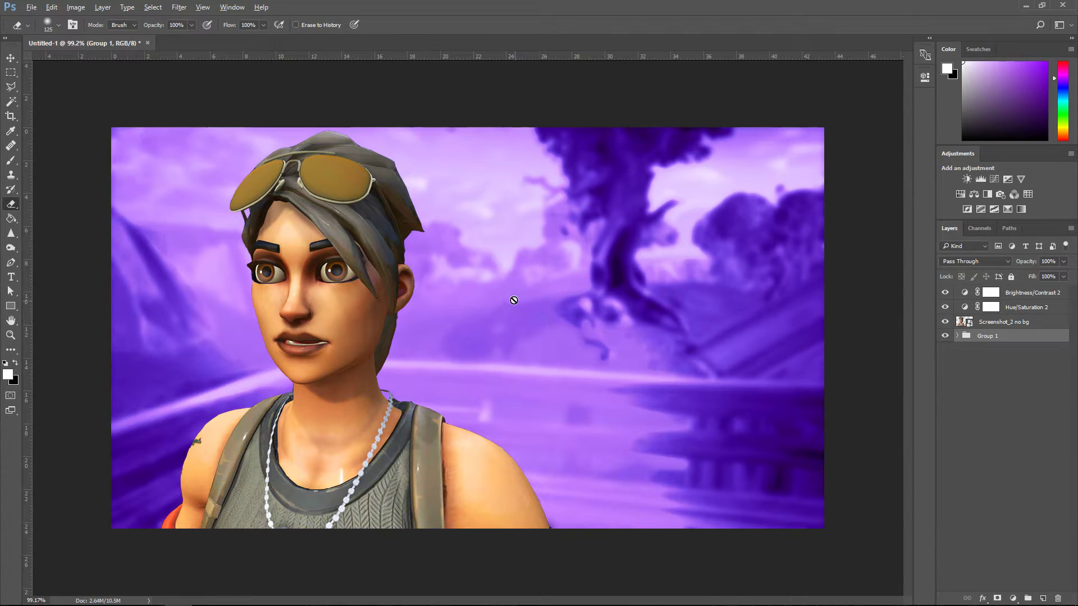
Add a new layer above the character layer and paint a soft white glow along the canvas's upper edge.
{"action": "scroll", "coordinate": [514, 300], "scroll_direction": "down", "scroll_amount": 2}
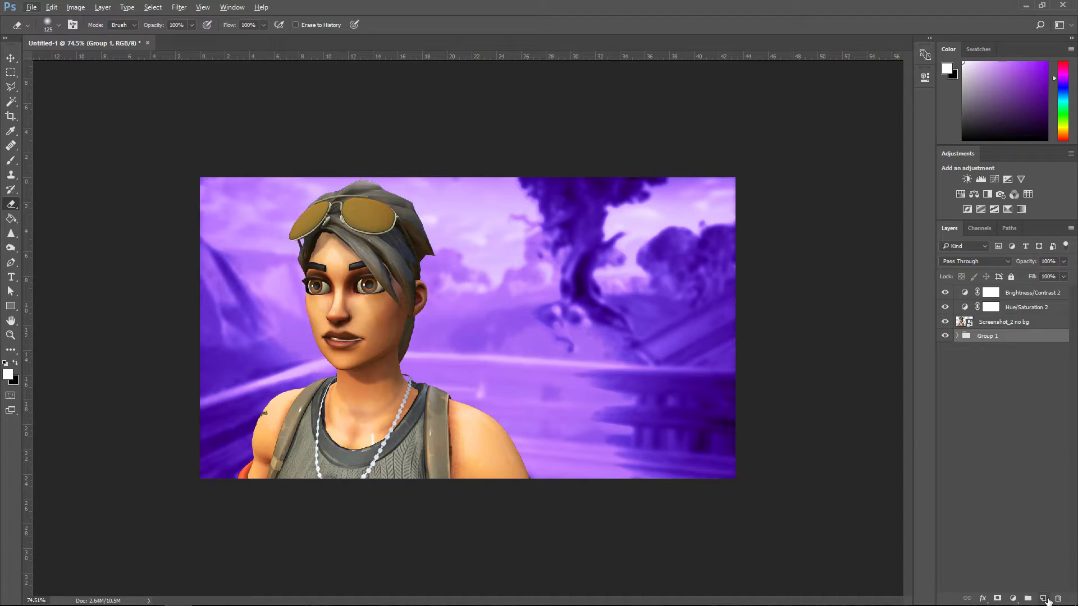
{"action": "left_click", "coordinate": [1043, 598]}
{"action": "left_click_drag", "start_coordinate": [998, 337], "coordinate": [1007, 318]}
{"action": "key", "text": "g"}
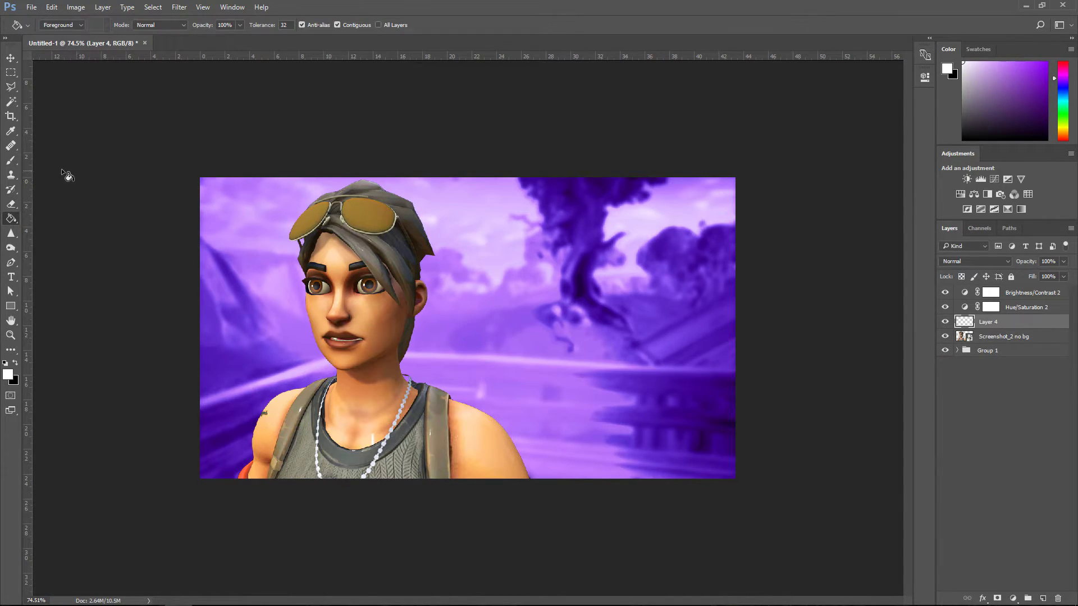
{"action": "left_click", "coordinate": [12, 162]}
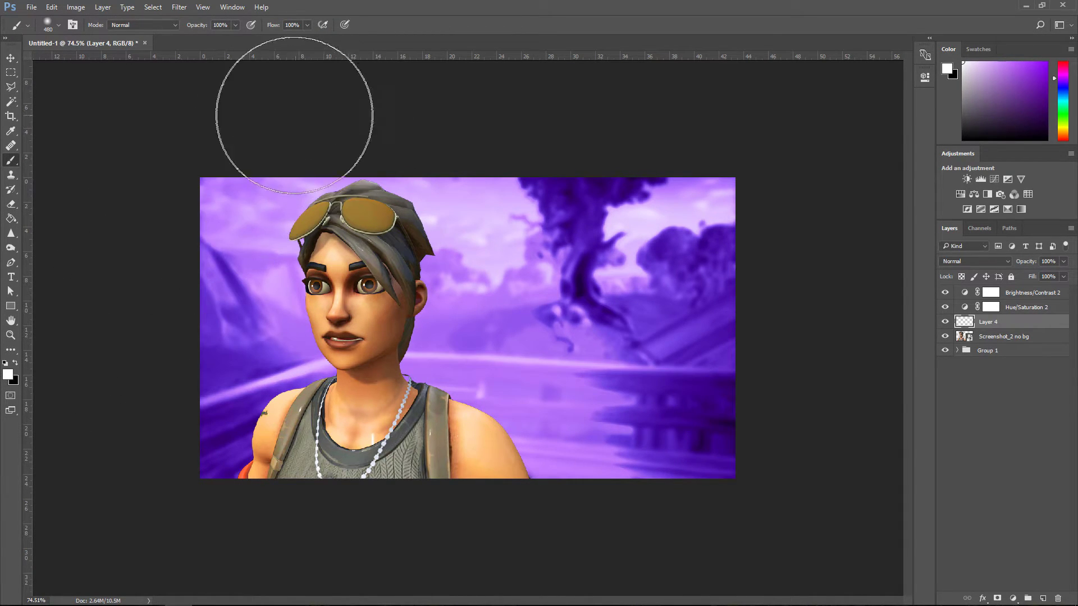
{"action": "mouse_move", "coordinate": [293, 101]}
{"action": "left_mouse_down"}
{"action": "mouse_move", "coordinate": [573, 87]}
{"action": "mouse_move", "coordinate": [469, 102]}
{"action": "mouse_move", "coordinate": [523, 88]}
{"action": "mouse_move", "coordinate": [574, 93]}
{"action": "mouse_move", "coordinate": [481, 97]}
{"action": "mouse_move", "coordinate": [560, 106]}
{"action": "mouse_move", "coordinate": [563, 90]}
{"action": "mouse_move", "coordinate": [596, 96]}
{"action": "mouse_move", "coordinate": [462, 163]}
{"action": "left_mouse_up"}
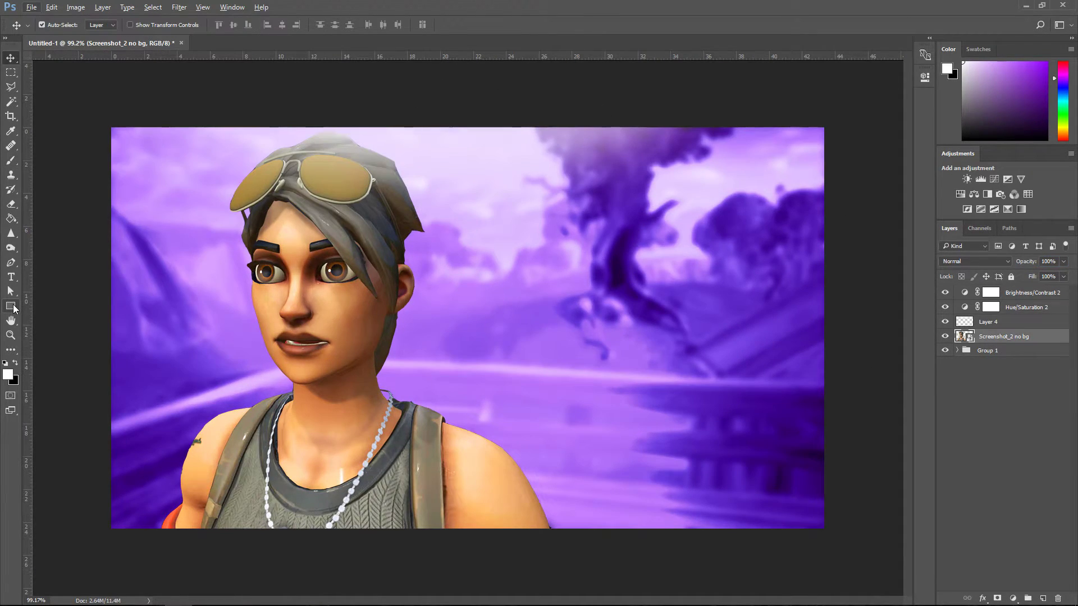
Draw an unfilled rectangle with a 15 px white stroke around the canvas, about 1267 by 712 px.
{"action": "left_click", "coordinate": [4, 306]}
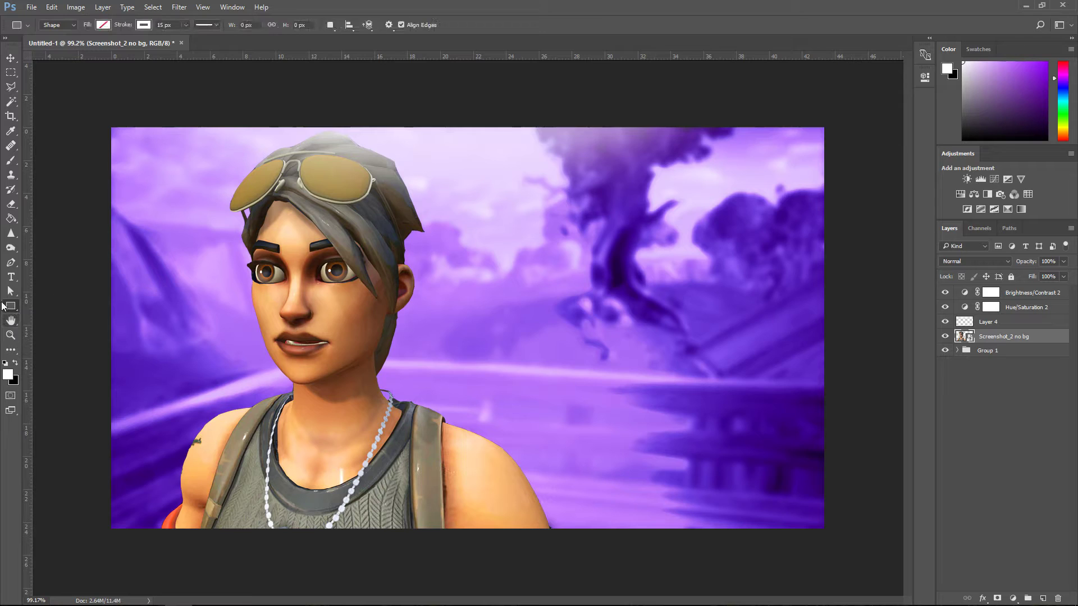
{"action": "left_click", "coordinate": [103, 25]}
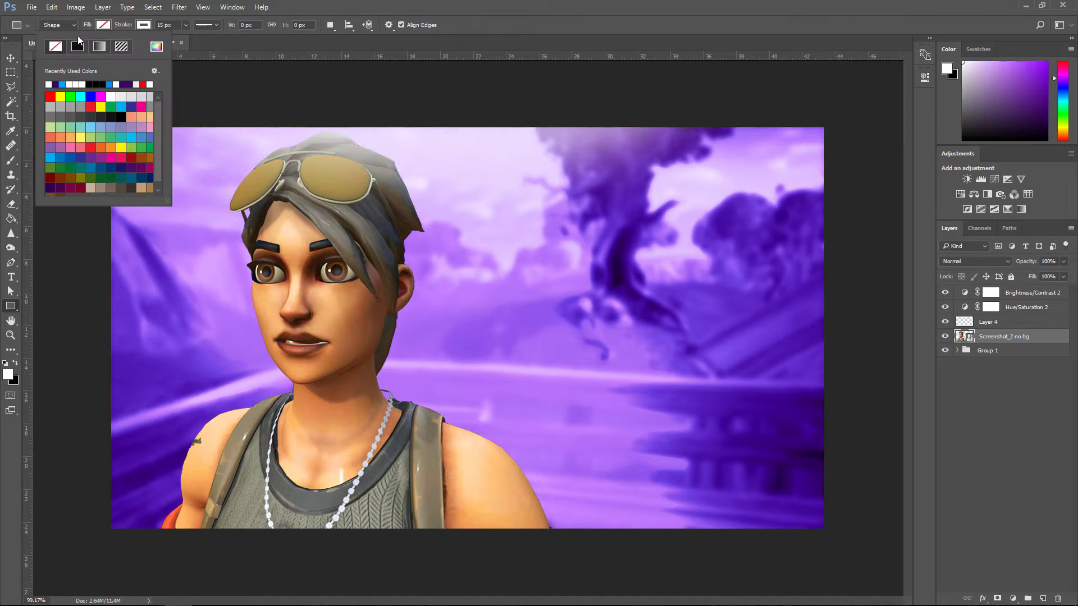
{"action": "left_click", "coordinate": [142, 26]}
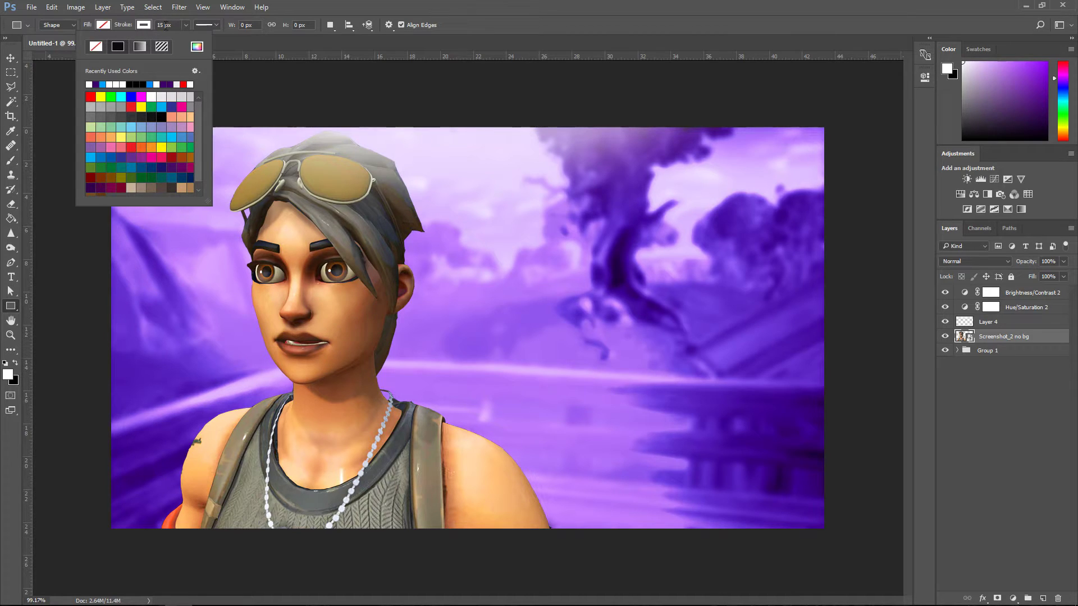
{"action": "left_click", "coordinate": [309, 12]}
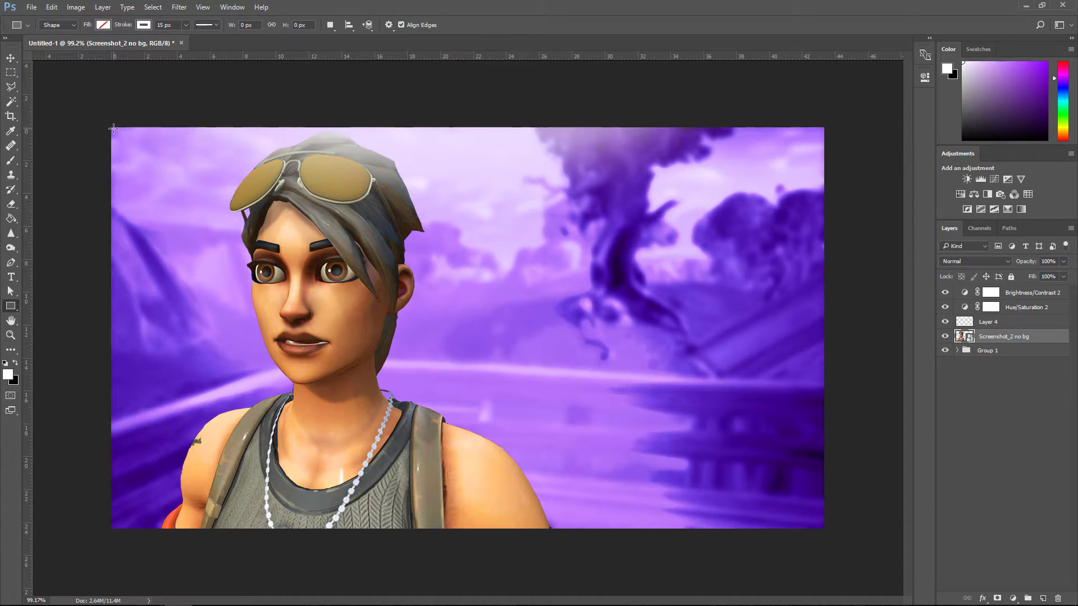
{"action": "left_click_drag", "start_coordinate": [113, 129], "coordinate": [820, 526]}
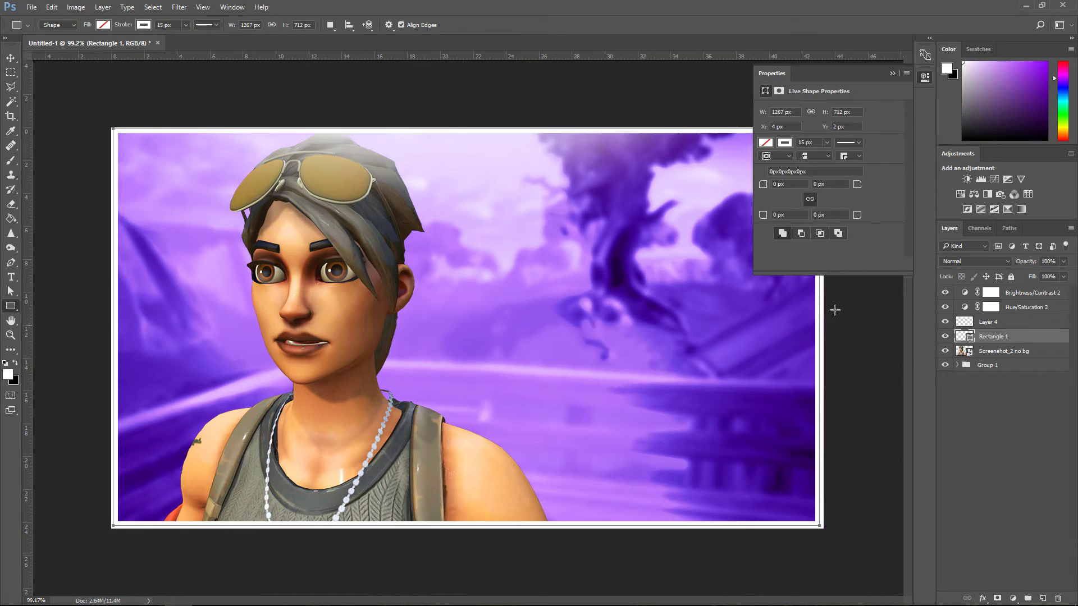
{"action": "left_click", "coordinate": [892, 74]}
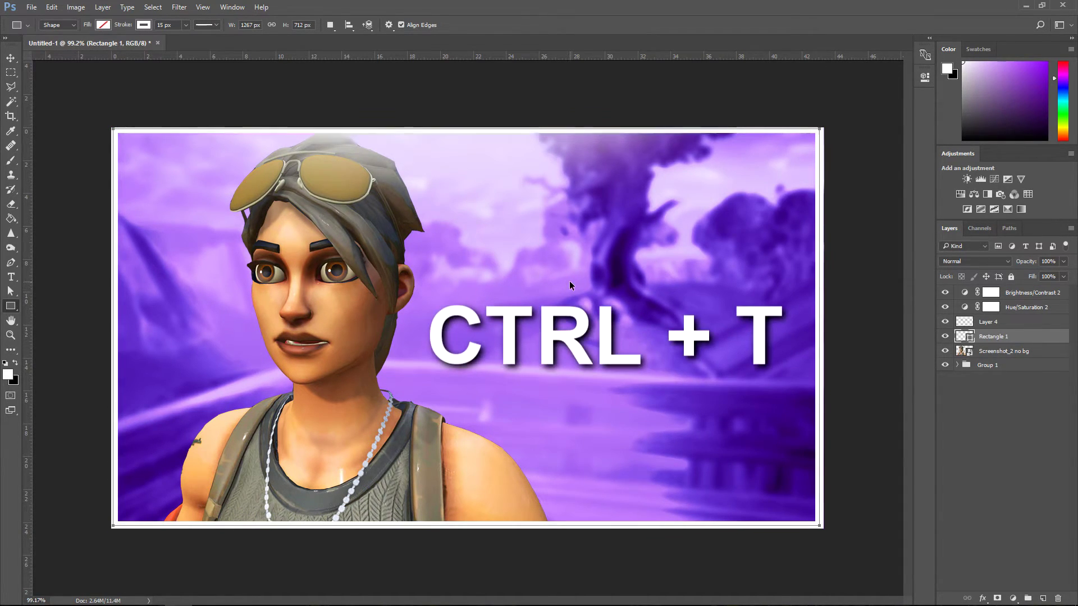
Shrink the white rectangle frame slightly so its outline sits fully inside the canvas, and convert it to a smart object.
{"action": "key", "text": "ctrl+t"}
{"action": "left_click_drag", "start_coordinate": [111, 127], "coordinate": [124, 137]}
{"action": "left_click_drag", "start_coordinate": [505, 258], "coordinate": [513, 266]}
{"action": "key", "text": "Return"}
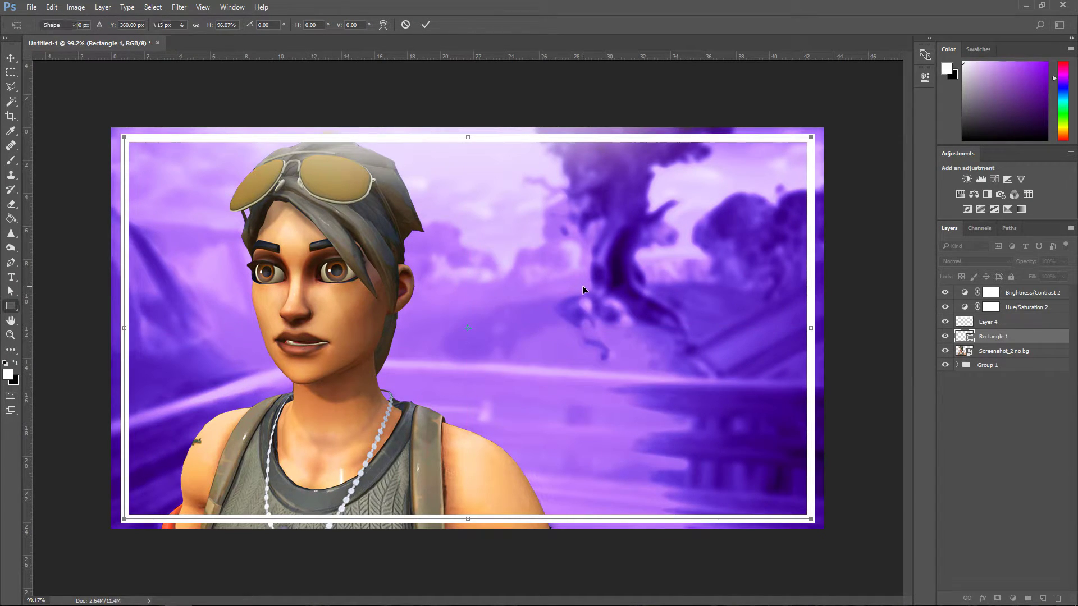
{"action": "right_click", "coordinate": [1031, 336]}
{"action": "left_click", "coordinate": [947, 271]}
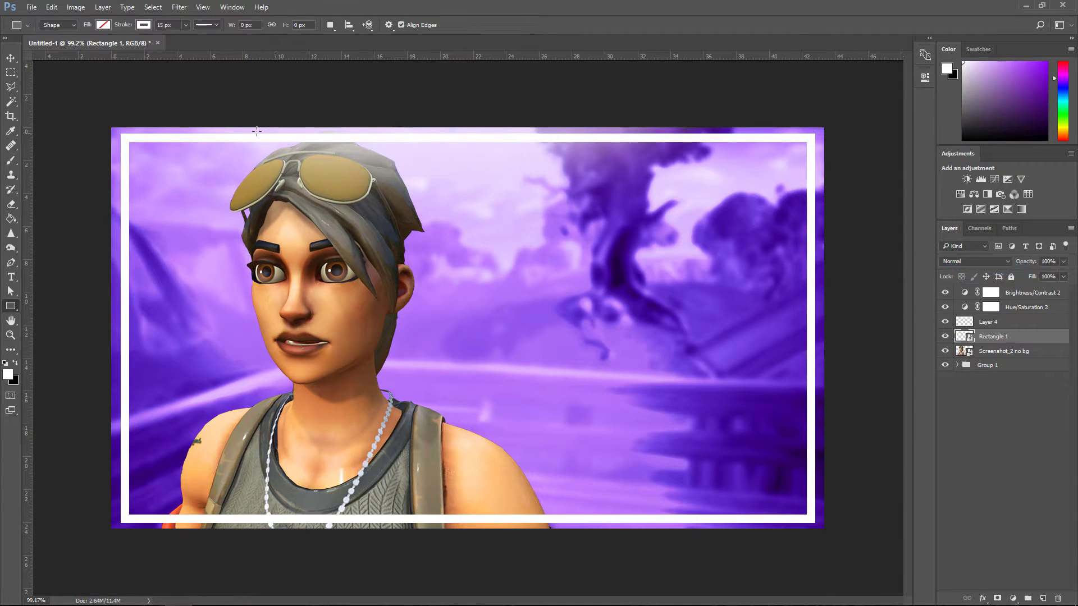
Move the white frame to the canvas's upper-left corner and stretch it until its outline meets all canvas edges.
{"action": "key", "text": "ctrl+t"}
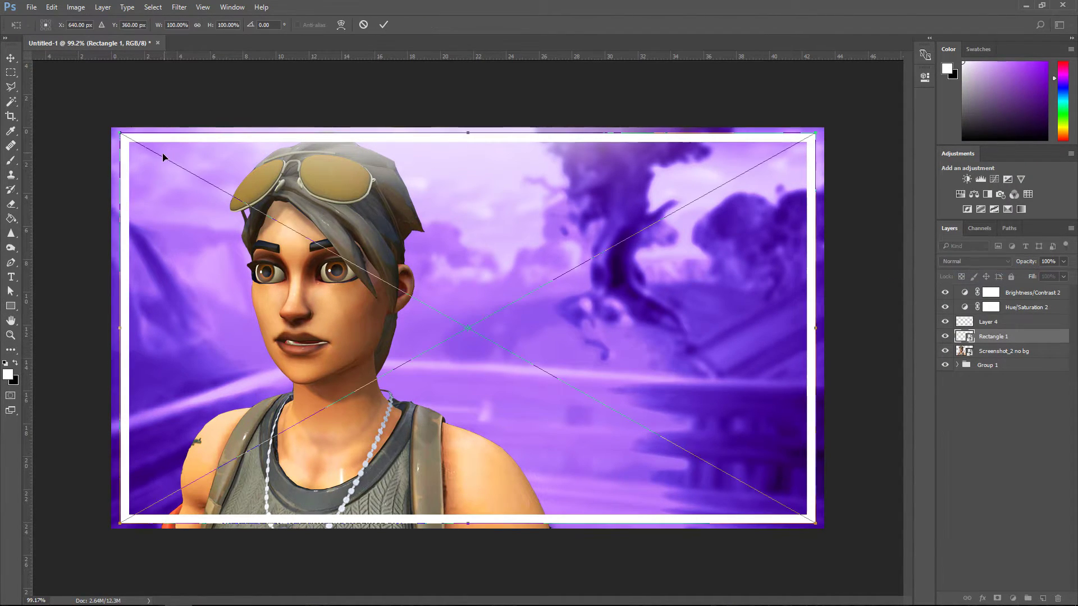
{"action": "left_click_drag", "start_coordinate": [133, 169], "coordinate": [123, 164]}
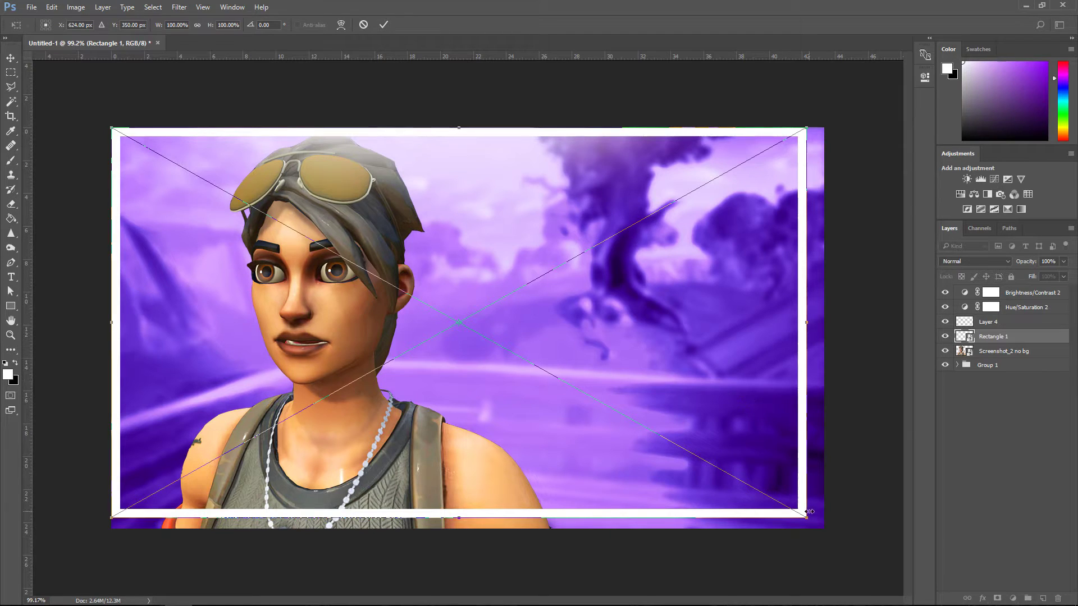
{"action": "left_click_drag", "start_coordinate": [809, 517], "coordinate": [824, 529]}
{"action": "key", "text": "Return"}
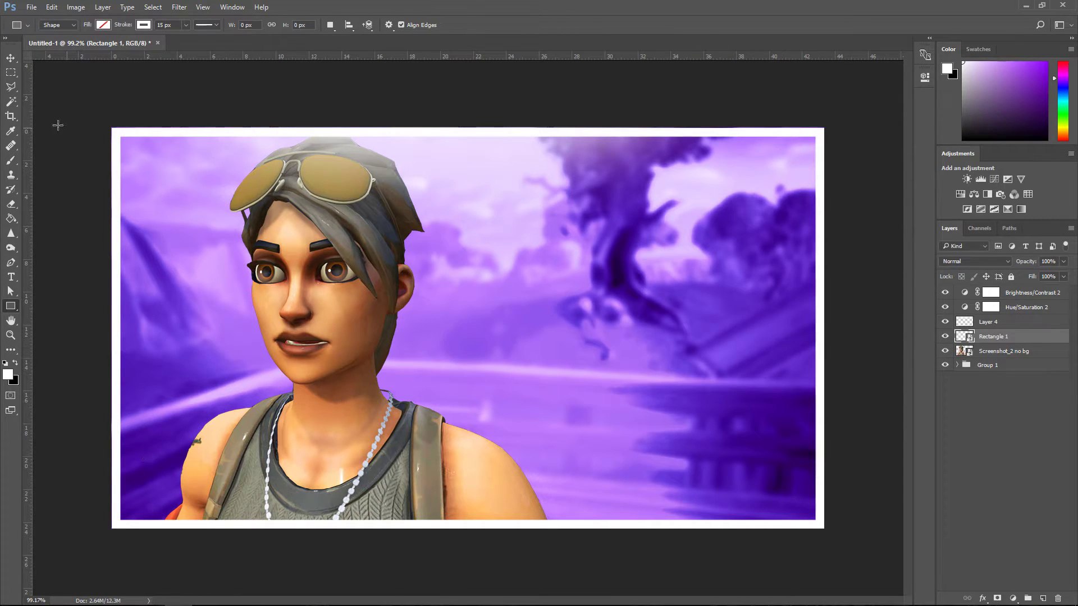
Copy the frame's lower strip in front of the character to a new layer and place Rectangle 1 beneath the character layer.
{"action": "left_click", "coordinate": [11, 73]}
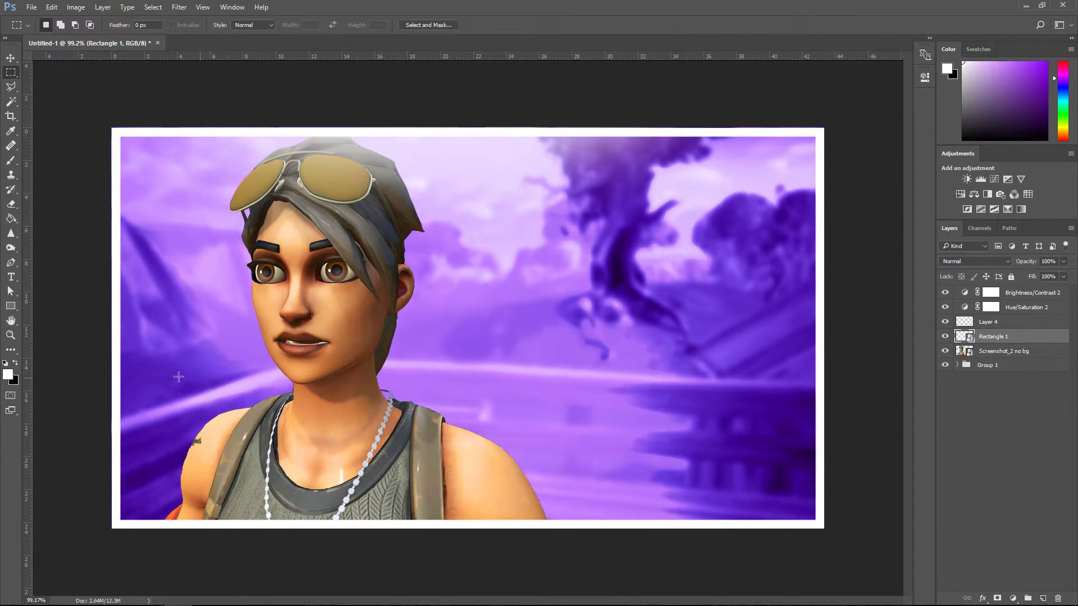
{"action": "left_click_drag", "start_coordinate": [141, 488], "coordinate": [561, 578]}
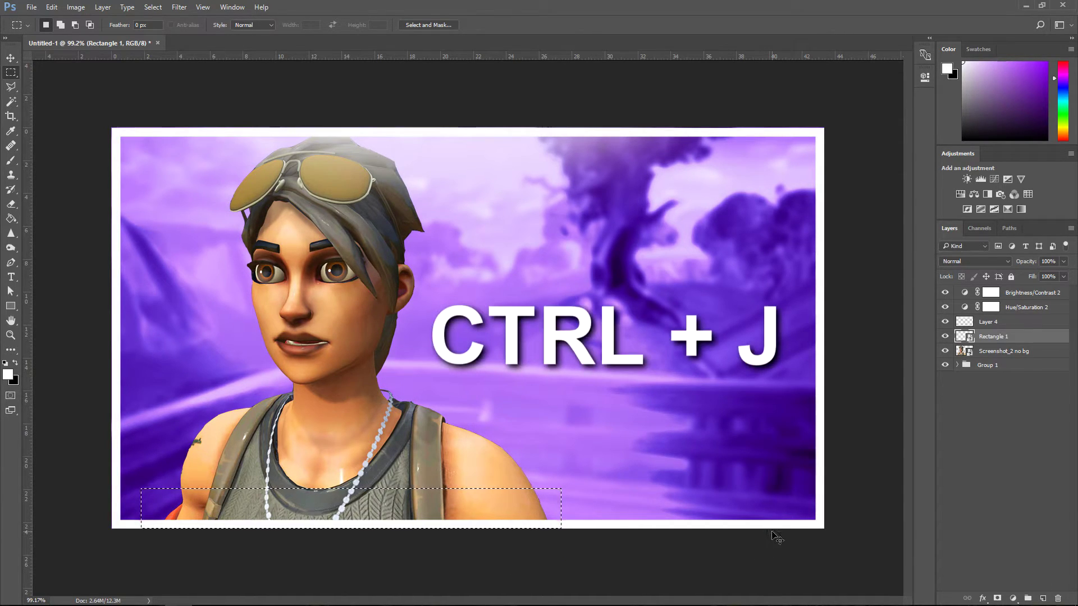
{"action": "key", "text": "ctrl+j"}
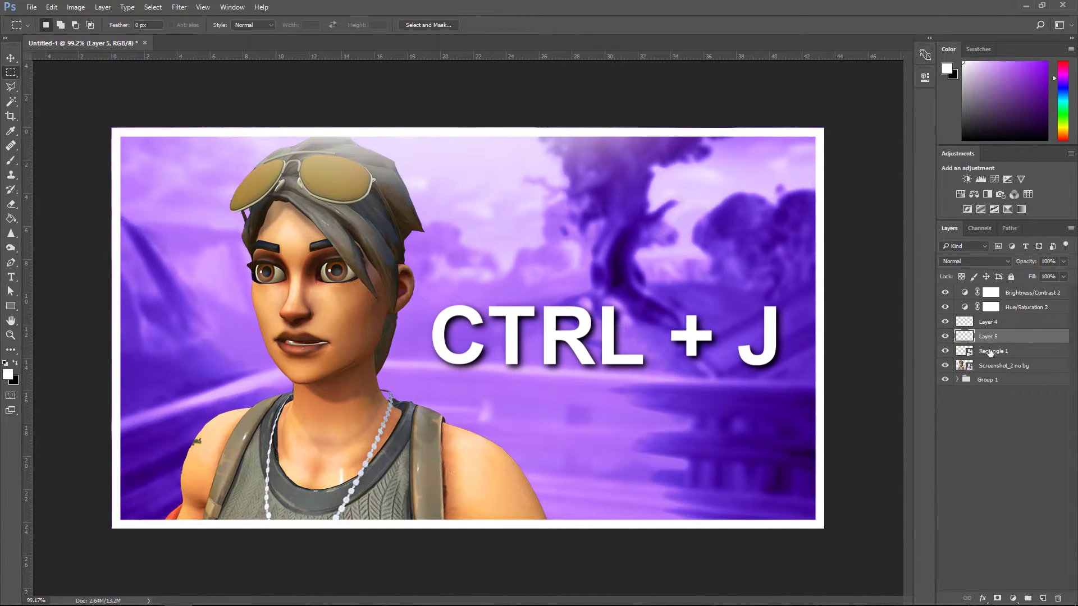
{"action": "left_click_drag", "start_coordinate": [1001, 352], "coordinate": [980, 371]}
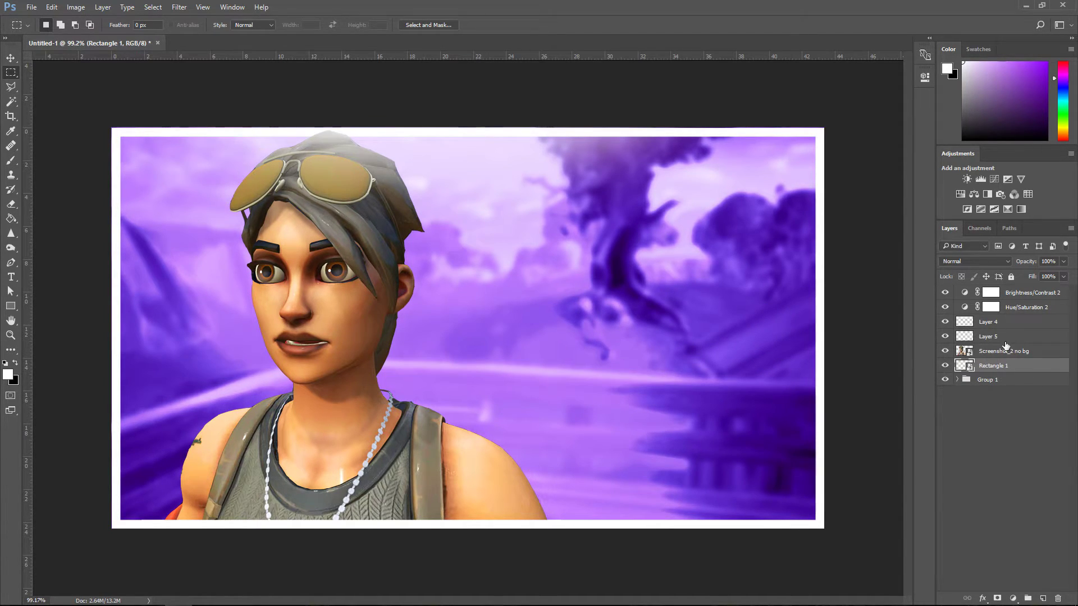
{"action": "left_click", "coordinate": [985, 338]}
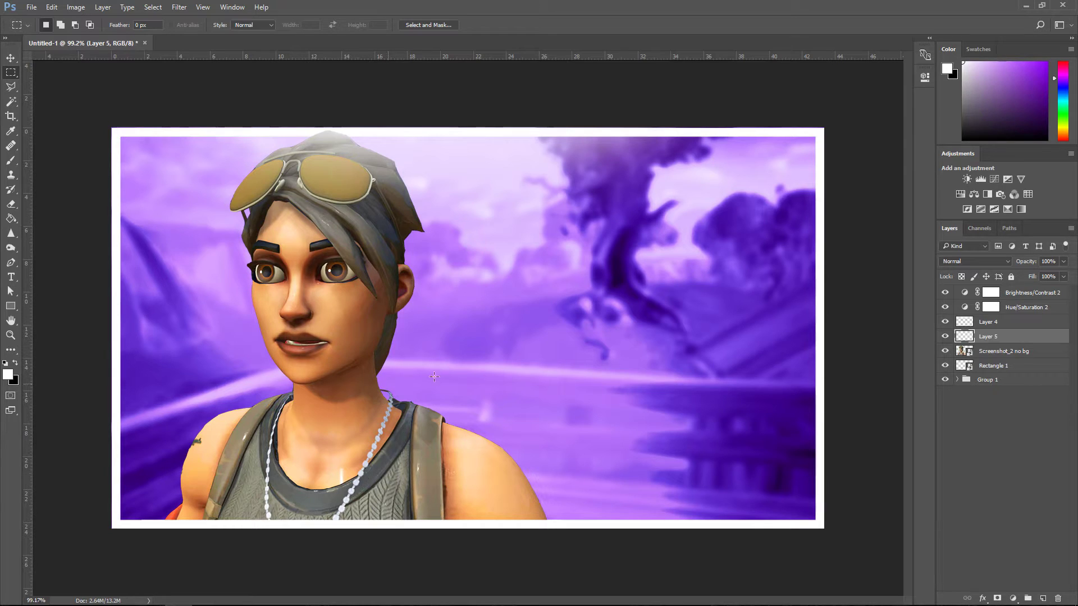
Set the blend mode of both Rectangle 1 and the copied strip on Layer 5 to Soft Light.
{"action": "left_click", "coordinate": [991, 365]}
{"action": "left_click", "coordinate": [964, 261]}
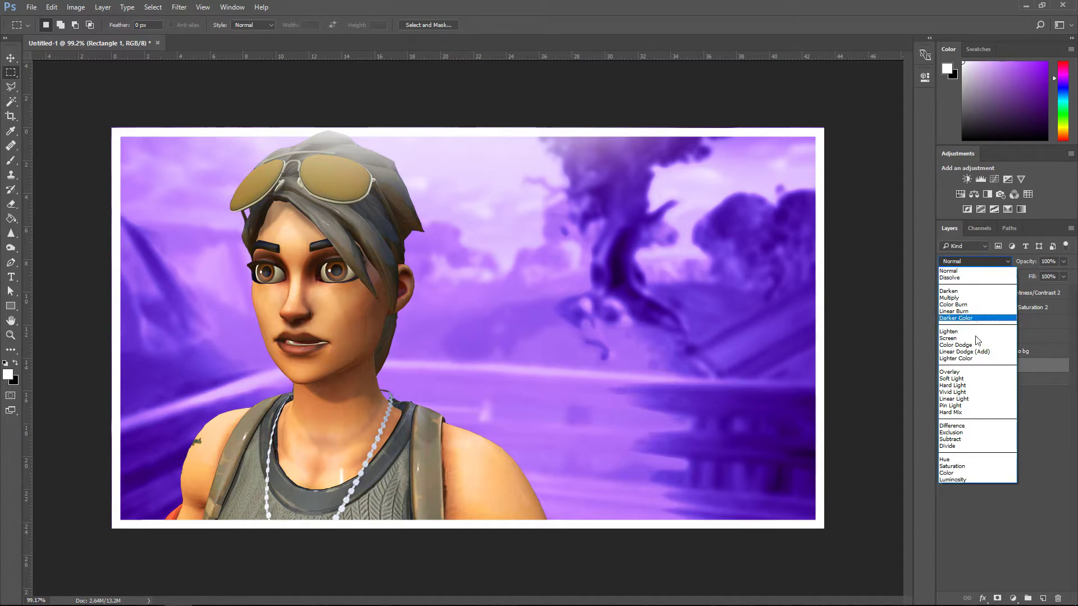
{"action": "left_click", "coordinate": [970, 379]}
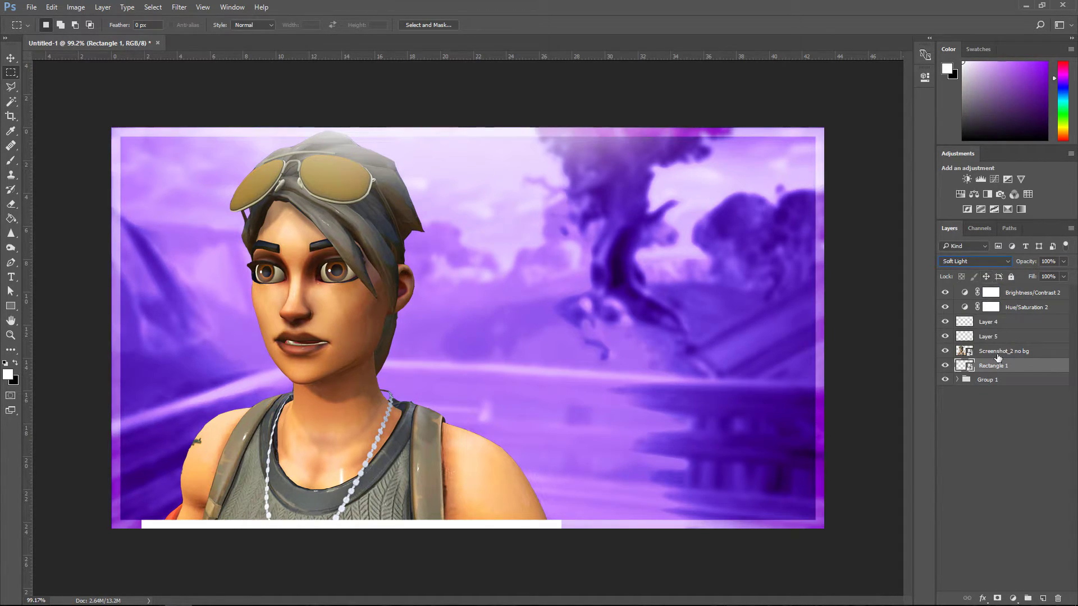
{"action": "left_click", "coordinate": [990, 337]}
{"action": "left_click", "coordinate": [972, 259]}
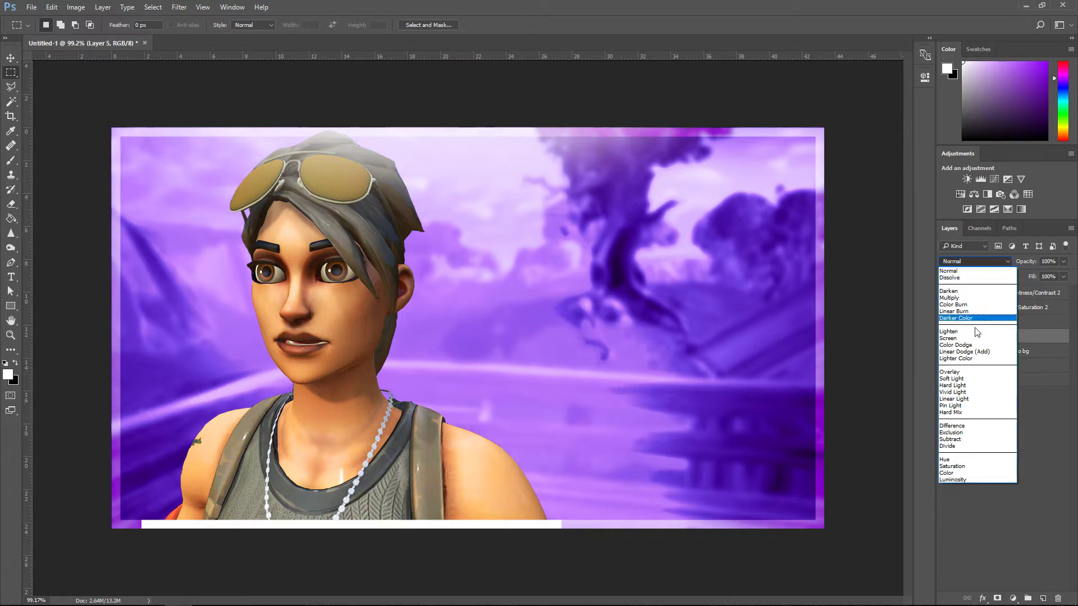
{"action": "left_click", "coordinate": [976, 379]}
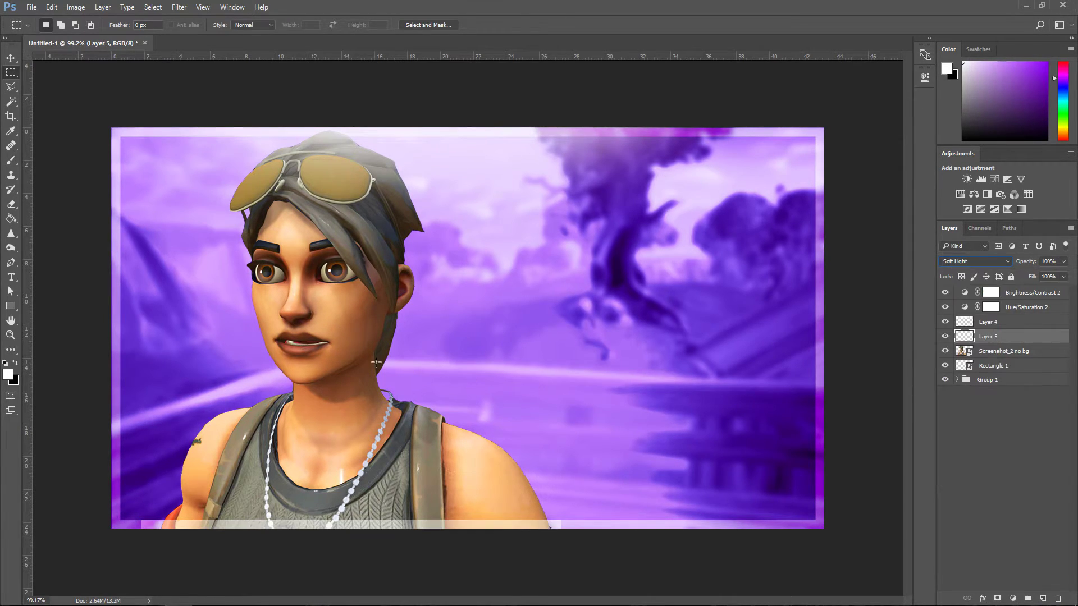
Erase the ends of the copied frame strip that extend beyond the character's arms.
{"action": "left_click", "coordinate": [11, 204]}
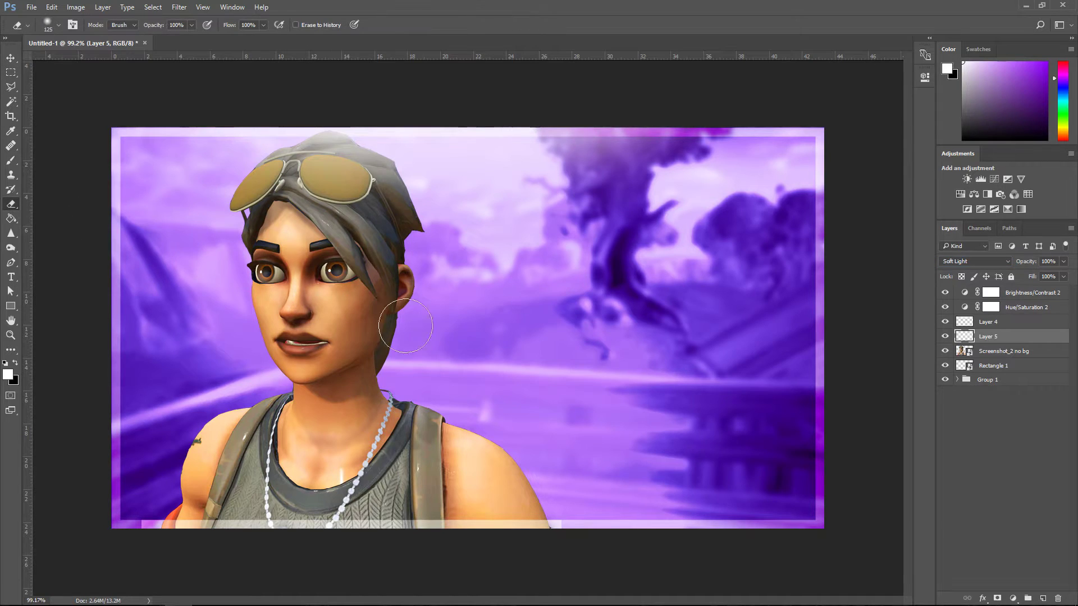
{"action": "mouse_move", "coordinate": [588, 509]}
{"action": "left_mouse_down"}
{"action": "mouse_move", "coordinate": [577, 500]}
{"action": "mouse_move", "coordinate": [584, 510]}
{"action": "left_mouse_up"}
{"action": "mouse_move", "coordinate": [148, 456]}
{"action": "left_mouse_down"}
{"action": "mouse_move", "coordinate": [125, 478]}
{"action": "mouse_move", "coordinate": [123, 508]}
{"action": "left_mouse_up"}
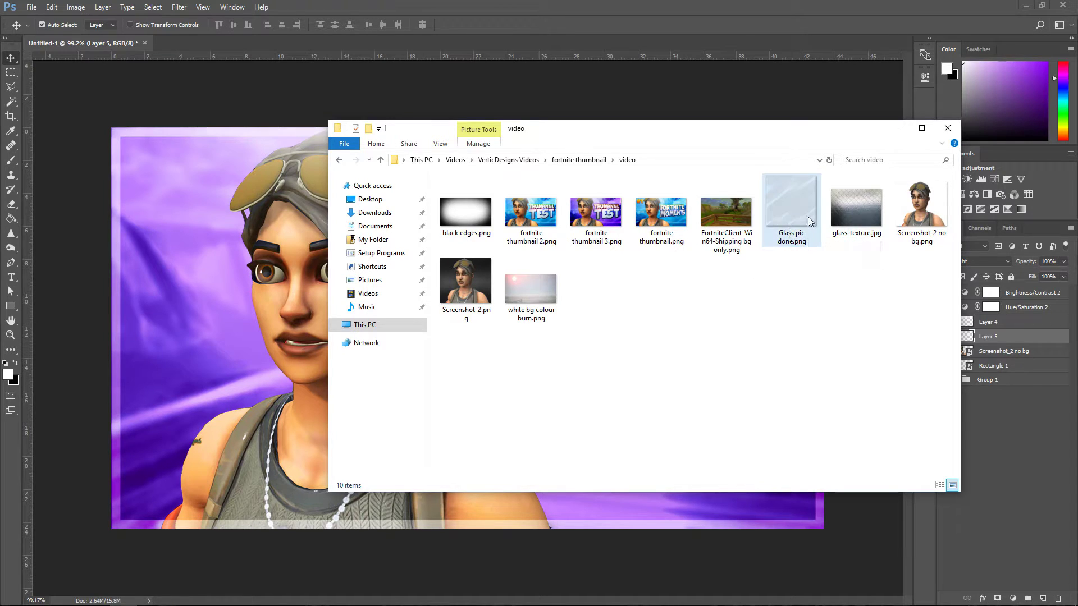
Place the image Glass pic done.png in the document above Layer 5, aligned with the canvas's left edge.
{"action": "left_click_drag", "start_coordinate": [806, 220], "coordinate": [696, 513]}
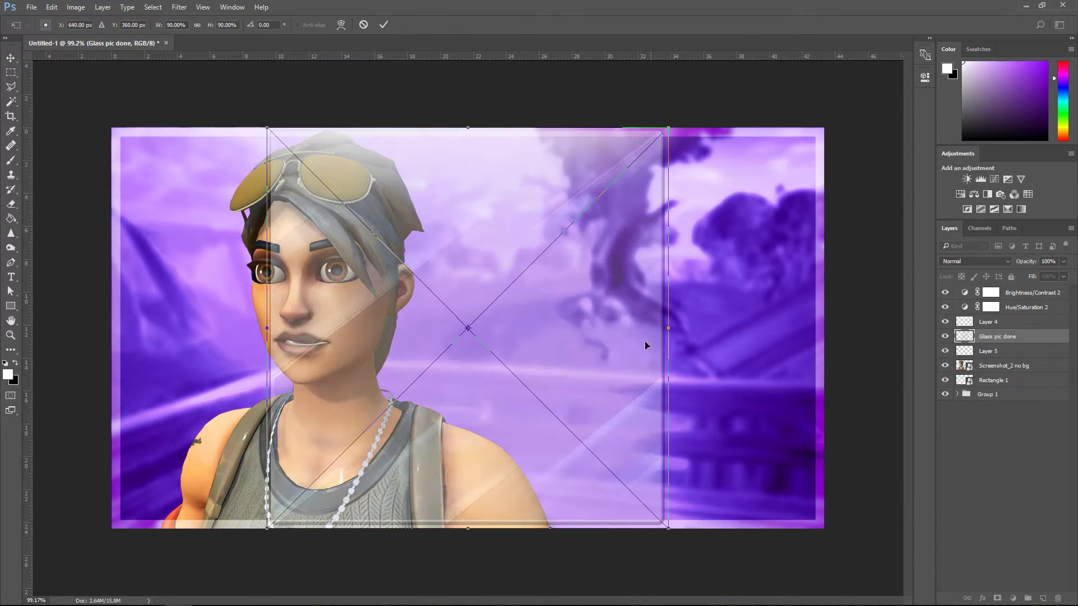
{"action": "left_click_drag", "start_coordinate": [593, 333], "coordinate": [431, 335]}
{"action": "key", "text": "Return"}
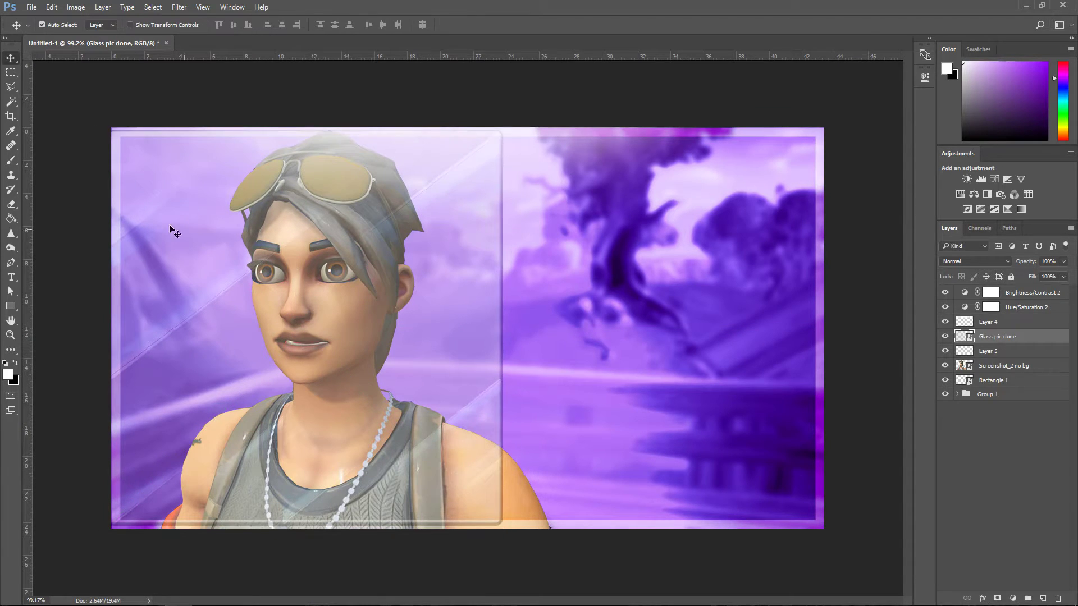
Rasterize the glass layer and erase its hard right edge near mid-canvas with the eraser enlarged to 300 px.
{"action": "left_click", "coordinate": [11, 204]}
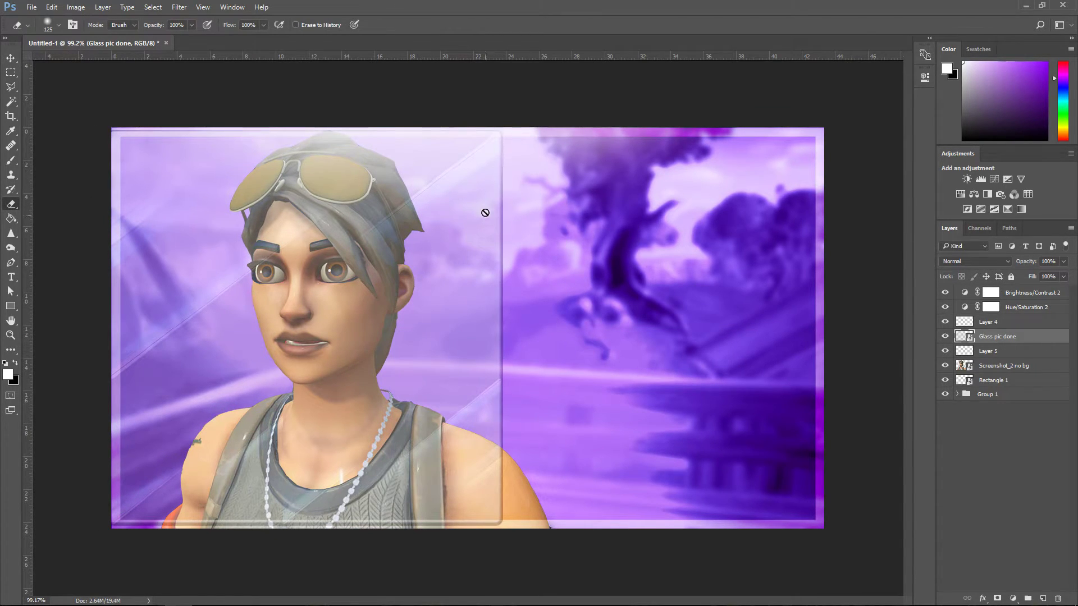
{"action": "left_click", "coordinate": [472, 265]}
{"action": "left_click", "coordinate": [530, 240]}
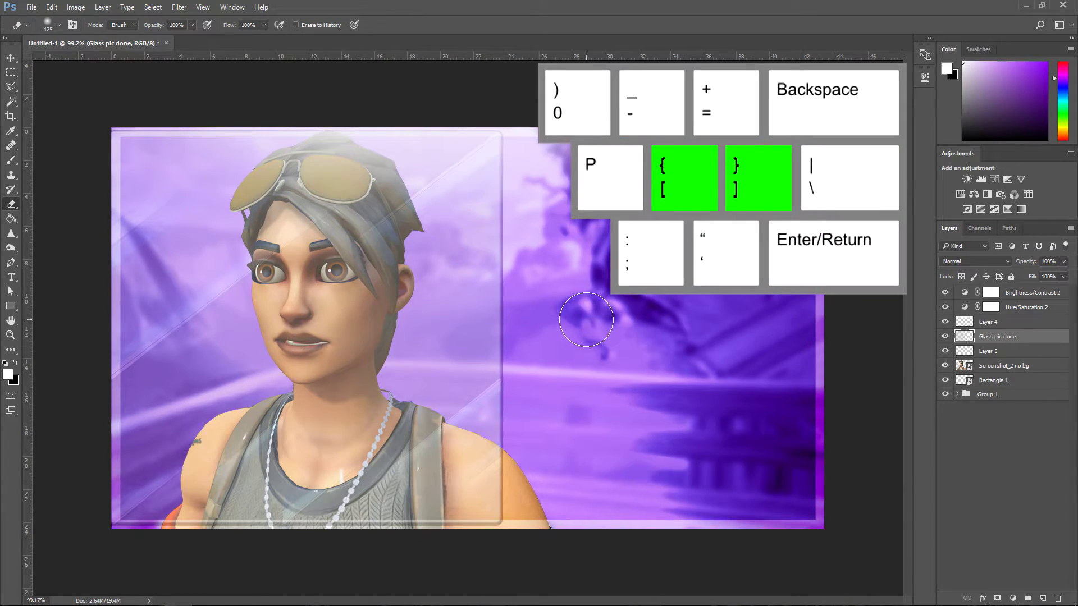
{"action": "key", "text": "bracketright"}
{"action": "key", "text": "bracketright"}
{"action": "key", "text": "bracketright"}
{"action": "key", "text": "bracketright"}
{"action": "key", "text": "bracketright"}
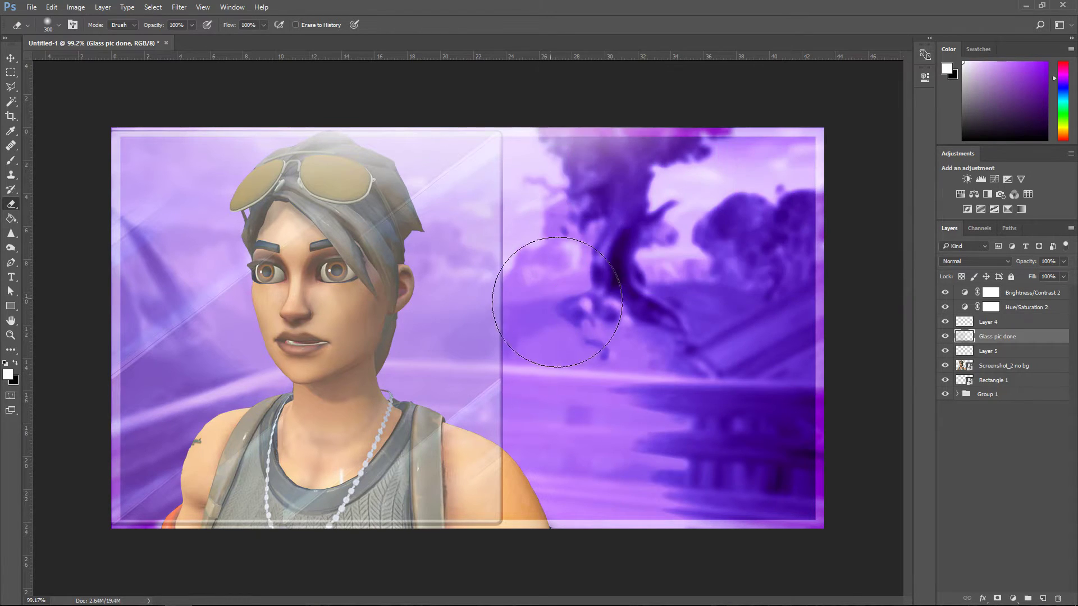
{"action": "mouse_move", "coordinate": [540, 189]}
{"action": "left_mouse_down"}
{"action": "mouse_move", "coordinate": [538, 150]}
{"action": "mouse_move", "coordinate": [561, 274]}
{"action": "mouse_move", "coordinate": [537, 330]}
{"action": "mouse_move", "coordinate": [554, 477]}
{"action": "left_mouse_up"}
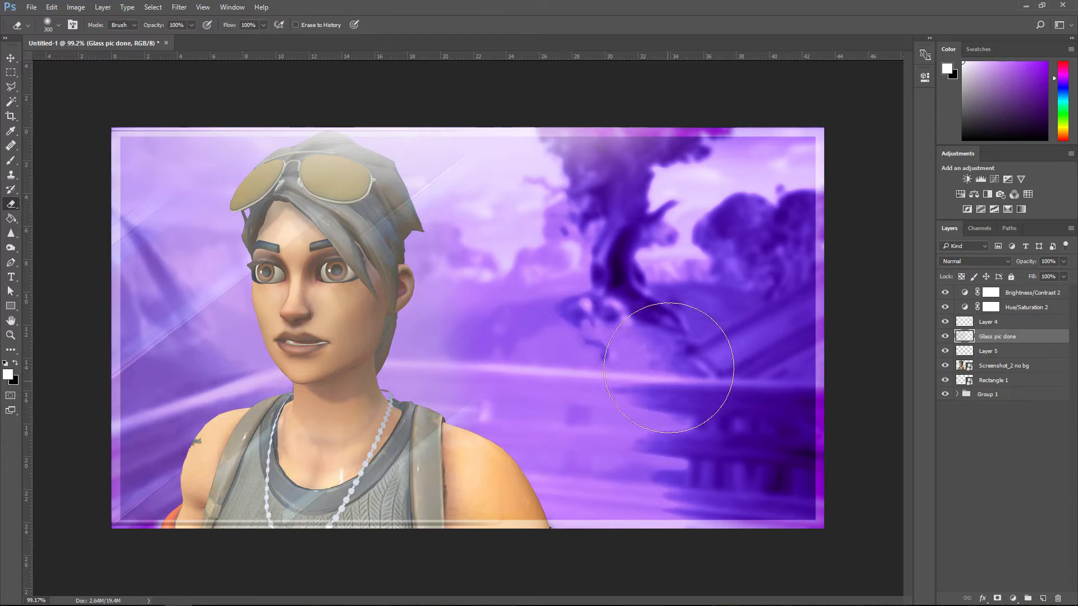
Duplicate the glass layer, move the copy over the canvas's right half and erase its hard inner edge.
{"action": "left_click", "coordinate": [10, 58]}
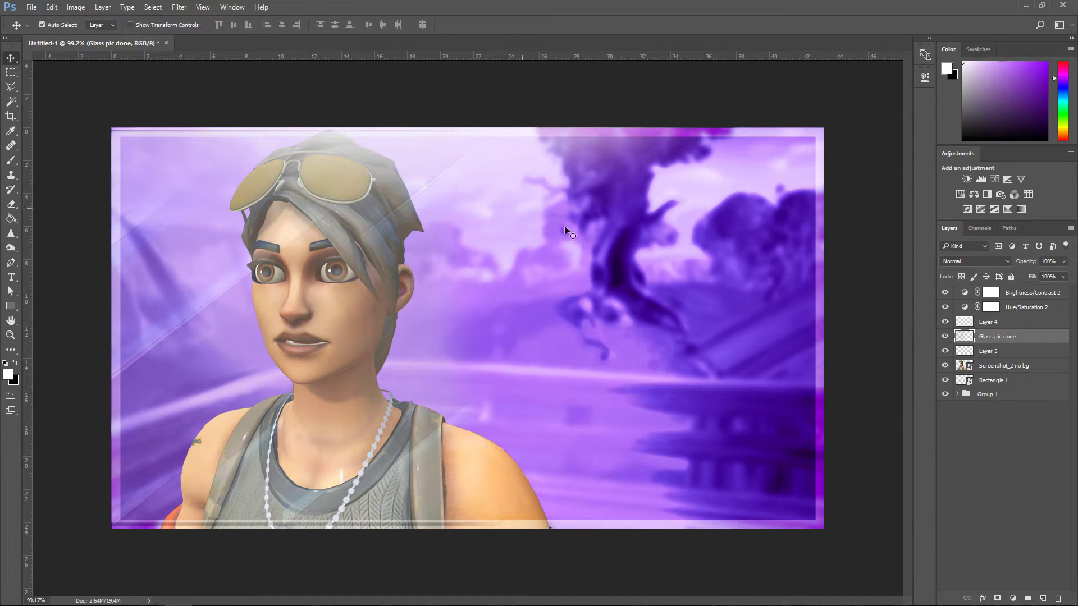
{"action": "key", "text": "ctrl+j"}
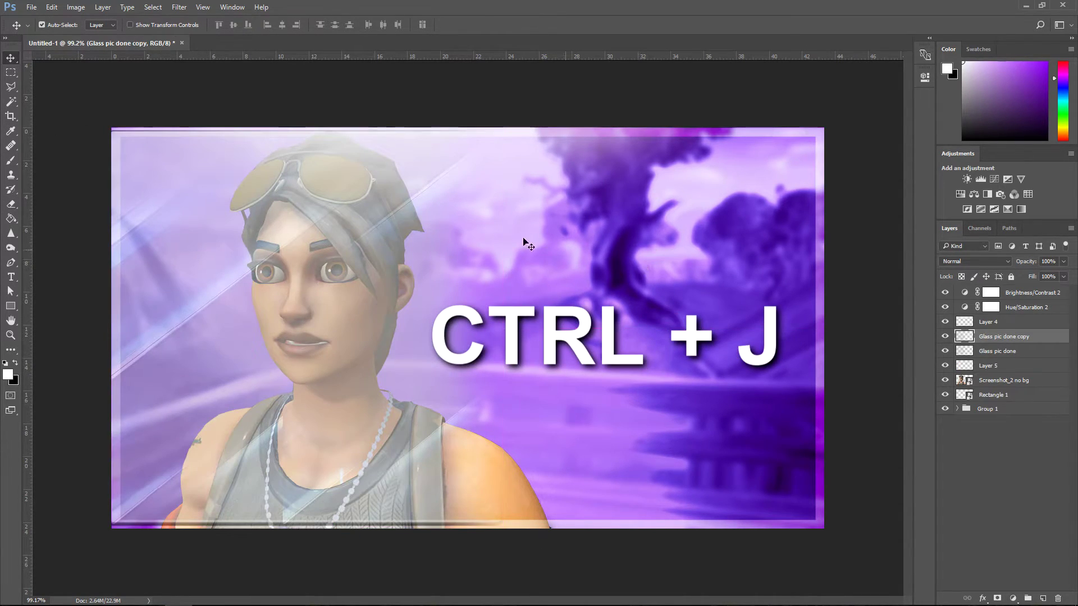
{"action": "left_click_drag", "start_coordinate": [317, 336], "coordinate": [696, 352]}
{"action": "left_click", "coordinate": [12, 204]}
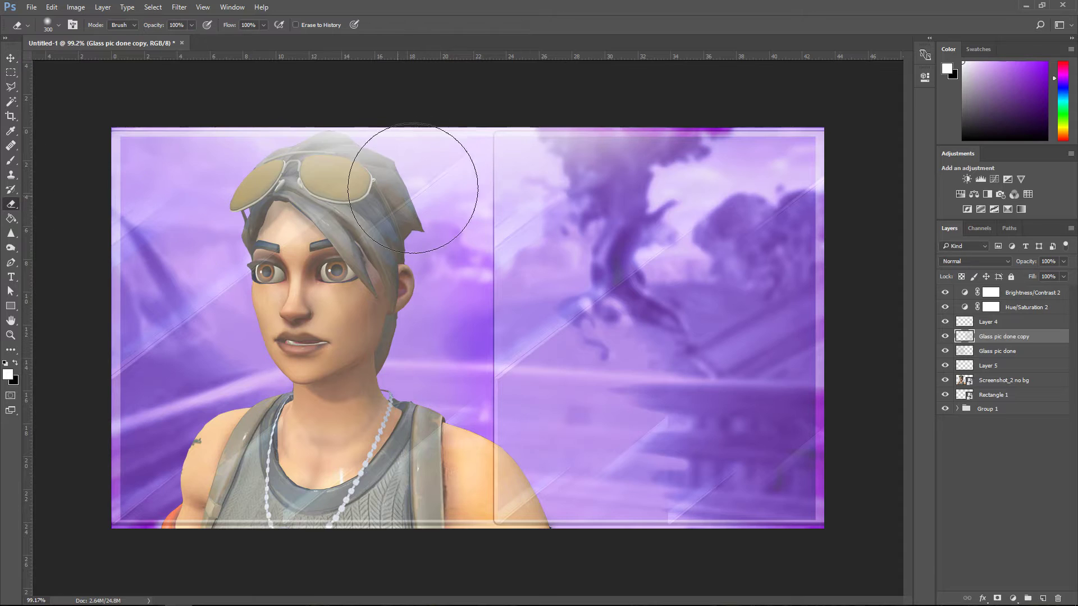
{"action": "left_click_drag", "start_coordinate": [467, 192], "coordinate": [440, 457]}
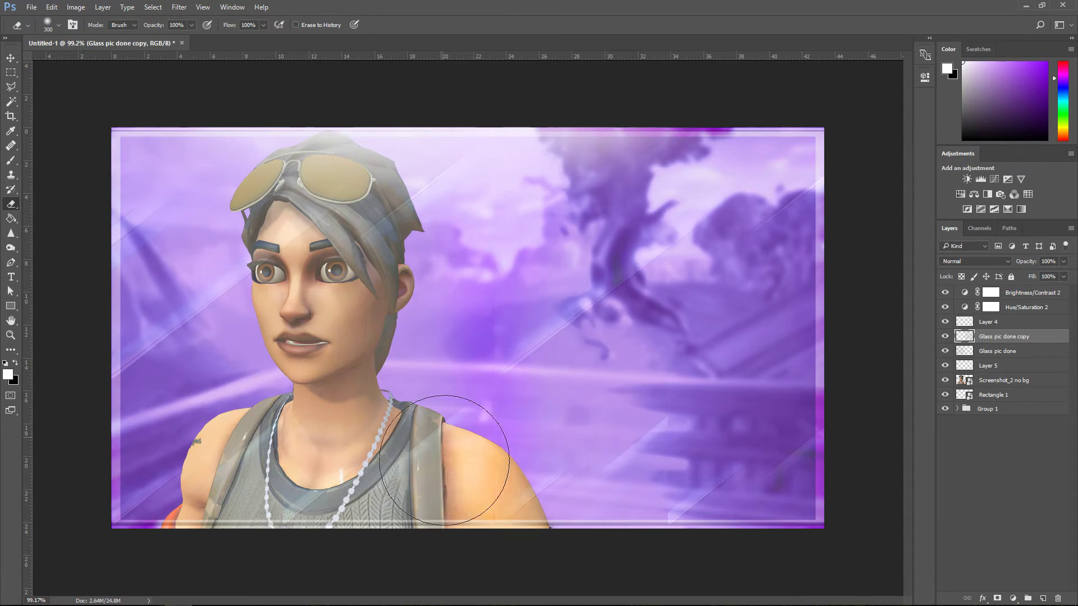
Combine both glass layers into one smart object and rasterize it.
{"action": "left_click", "coordinate": [10, 58]}
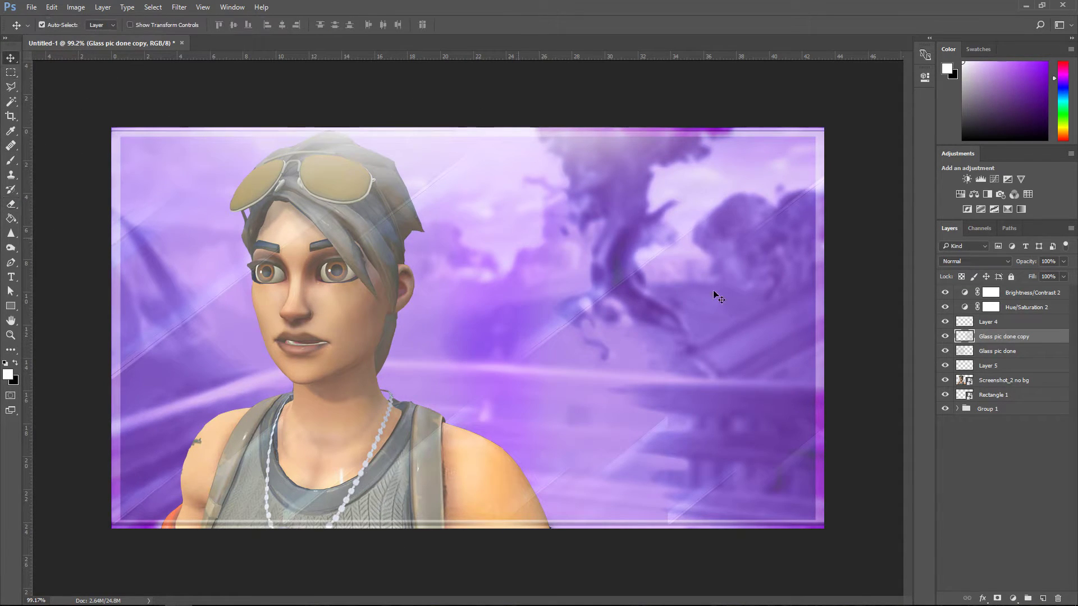
{"action": "left_click", "coordinate": [1017, 354], "text": "ctrl"}
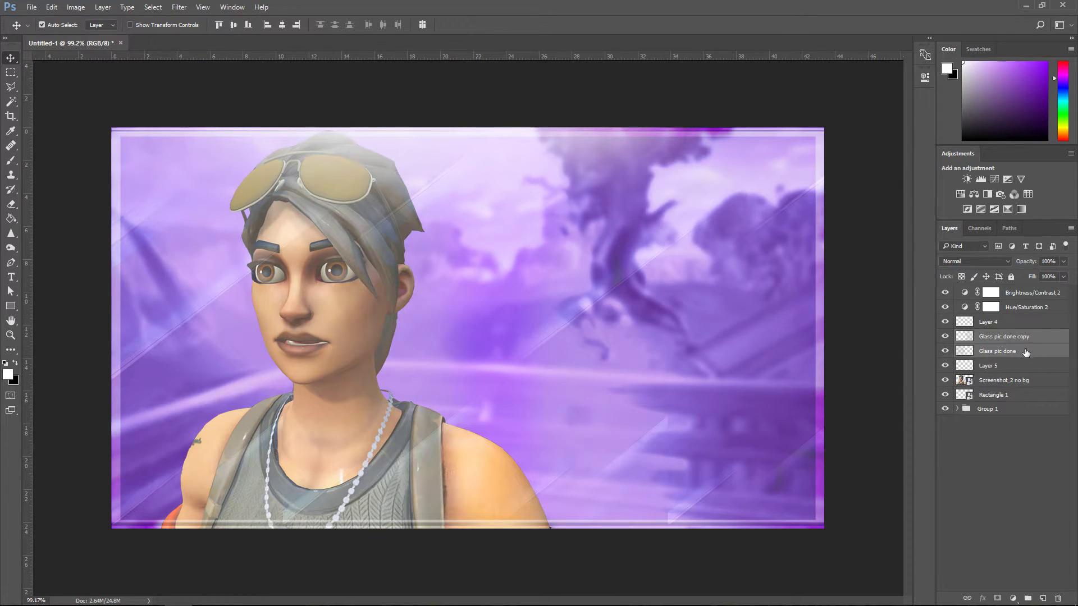
{"action": "right_click", "coordinate": [1016, 348]}
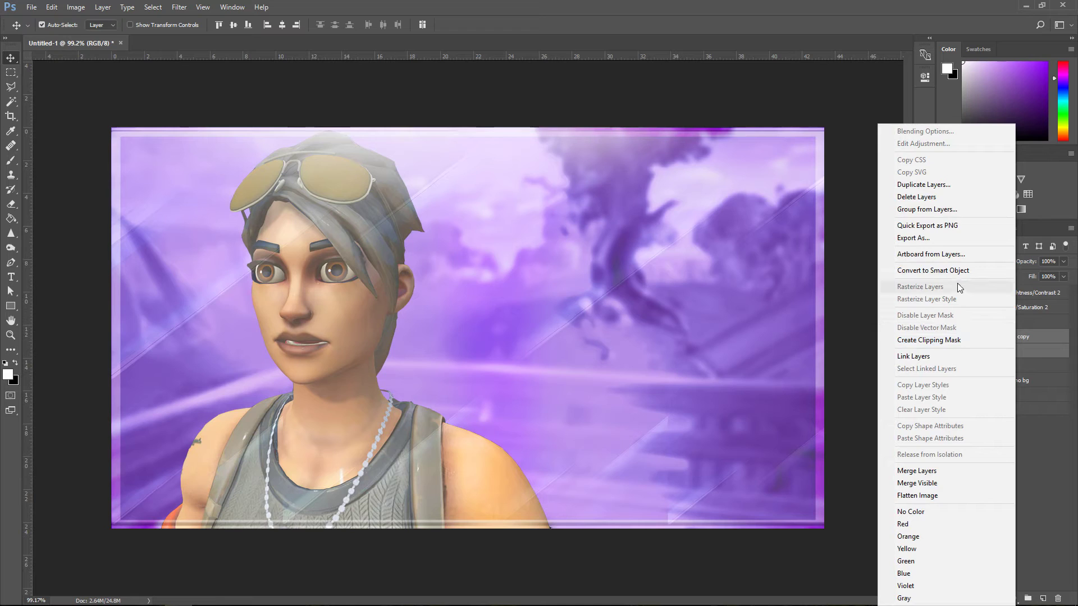
{"action": "left_click", "coordinate": [945, 272]}
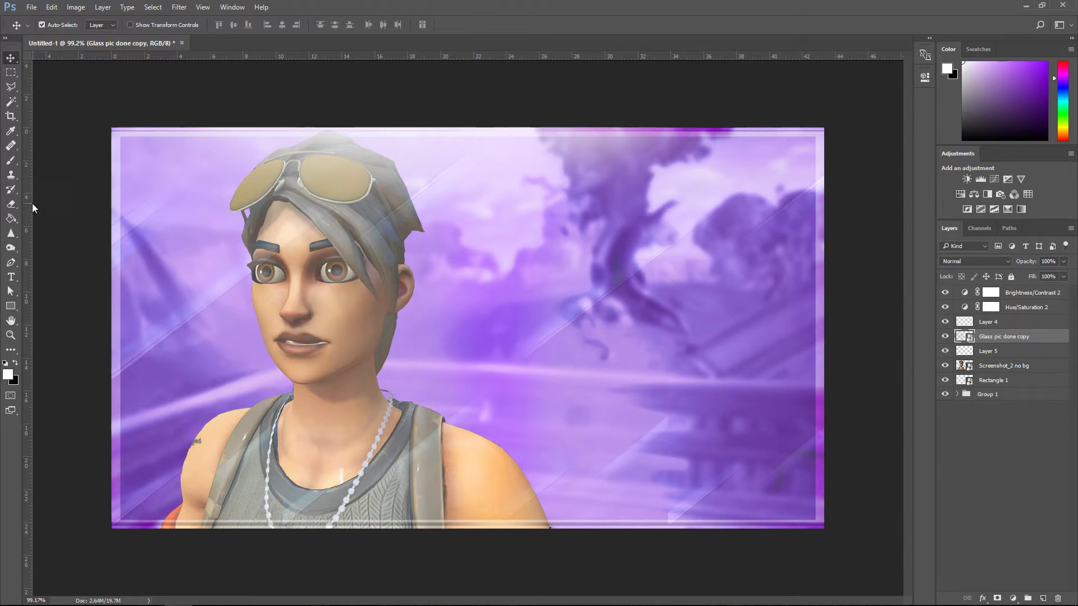
{"action": "left_click", "coordinate": [11, 204]}
{"action": "left_click", "coordinate": [320, 255]}
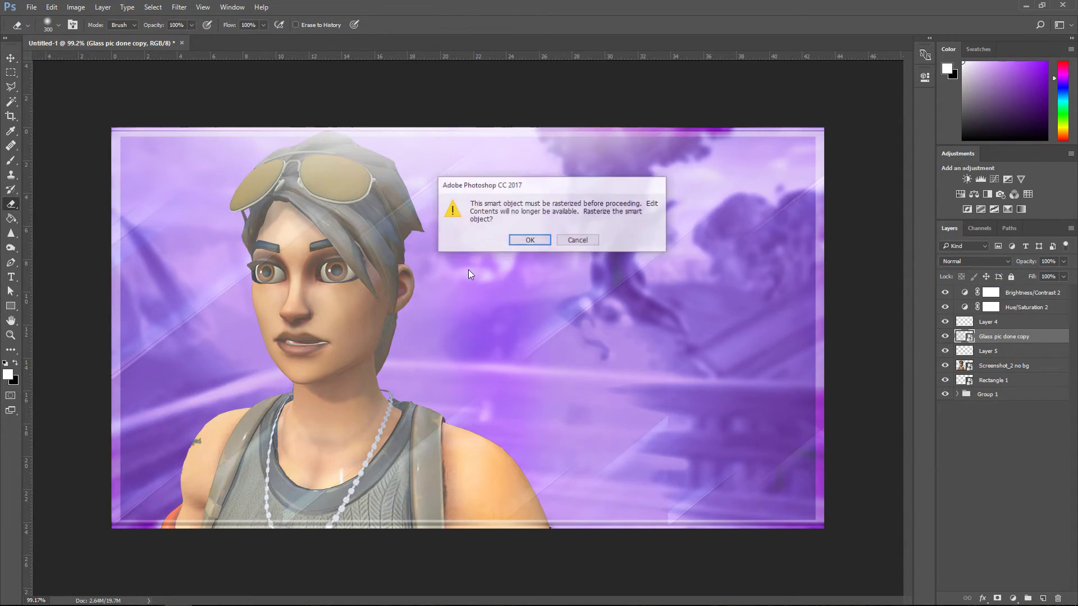
{"action": "left_click", "coordinate": [530, 241]}
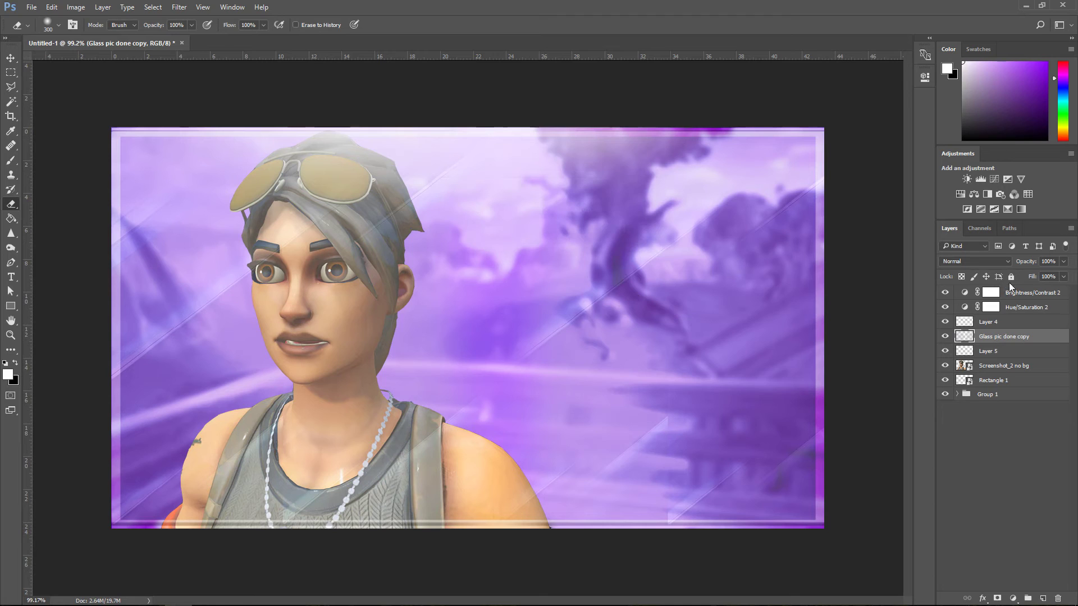
Set the combined glass layer's blend mode to Linear Burn and position it directly above Layer 5.
{"action": "left_click", "coordinate": [955, 261]}
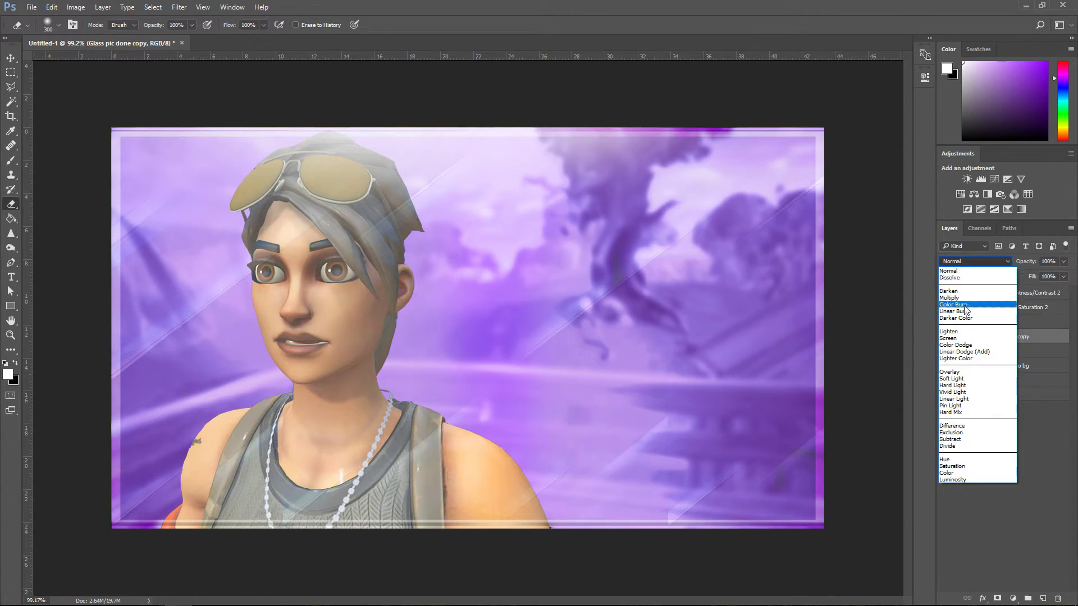
{"action": "left_click", "coordinate": [964, 312]}
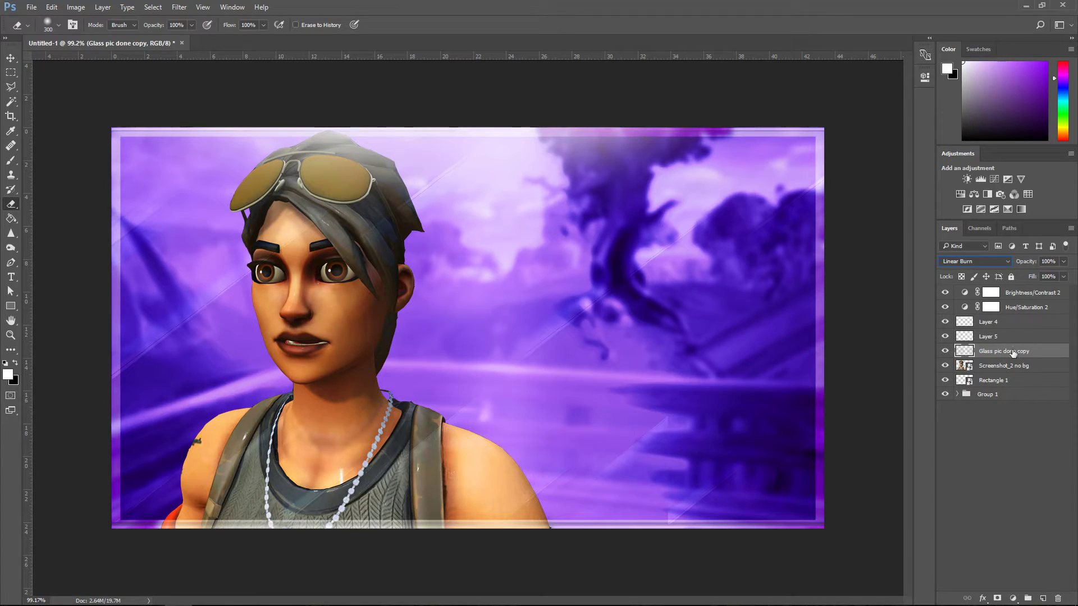
{"action": "left_click_drag", "start_coordinate": [1029, 356], "coordinate": [991, 336]}
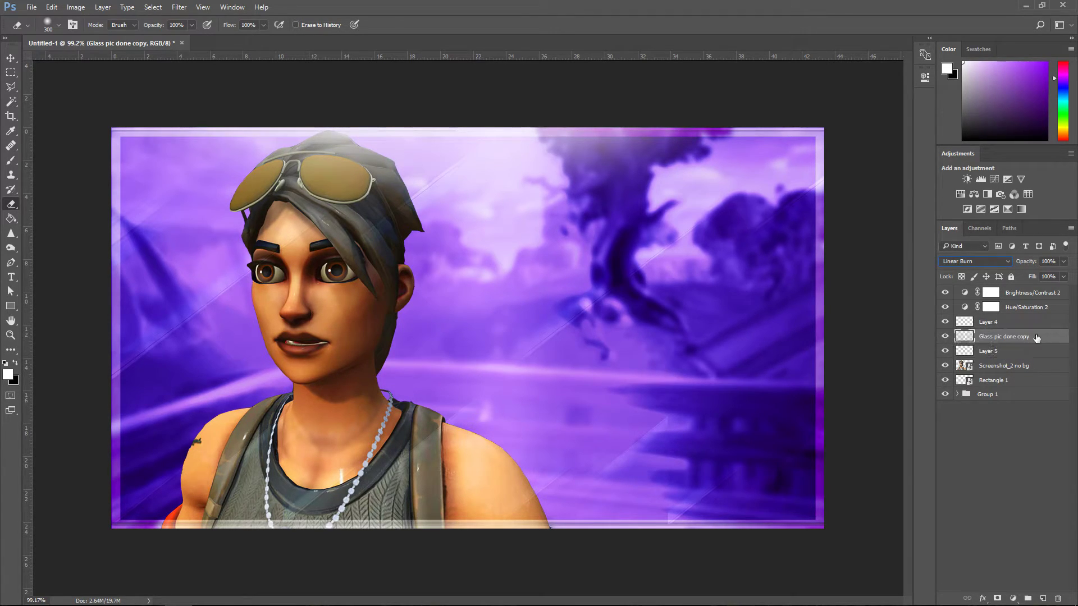
{"action": "key", "text": "v"}
Place white bg colour burn.png from the video folder in the document and move its layer between Rectangle 1 and Group 1.
{"action": "key", "text": "alt+Tab"}
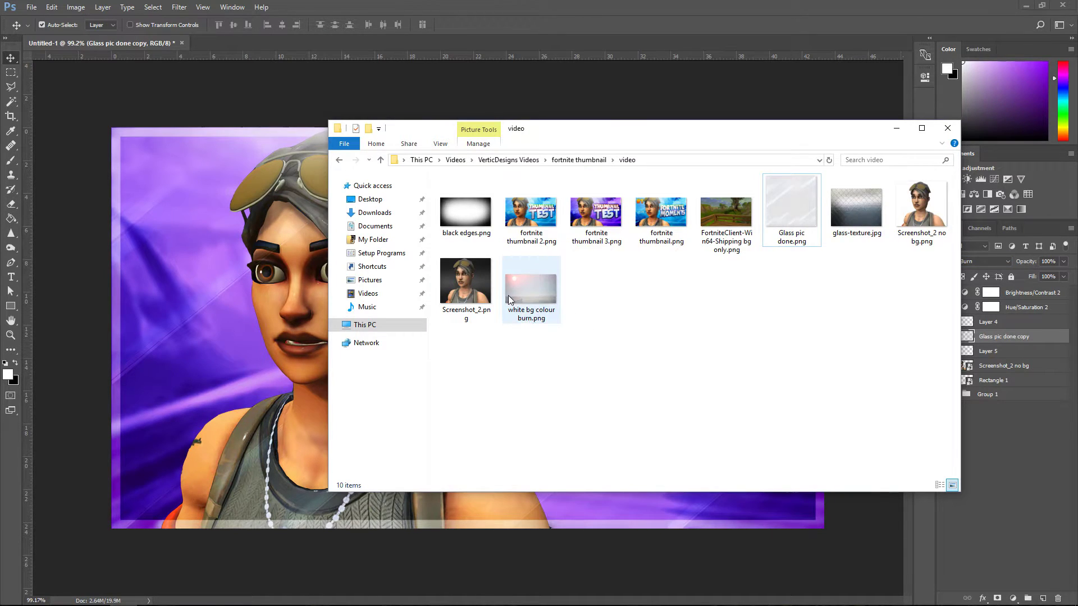
{"action": "mouse_move", "coordinate": [508, 295]}
{"action": "left_mouse_down"}
{"action": "mouse_move", "coordinate": [534, 313]}
{"action": "mouse_move", "coordinate": [493, 507]}
{"action": "left_mouse_up"}
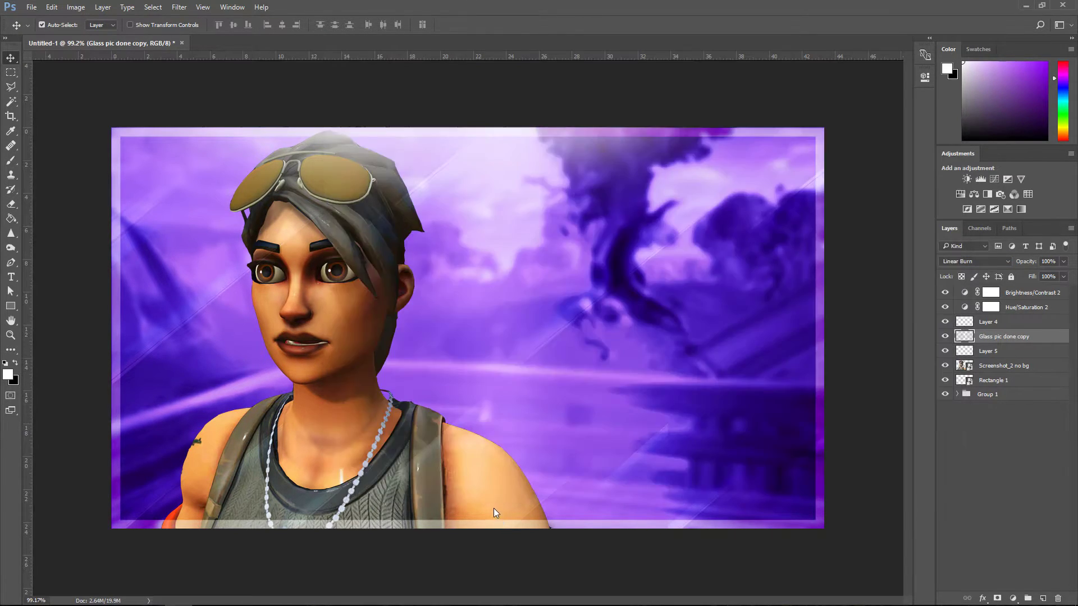
{"action": "key", "text": "Return"}
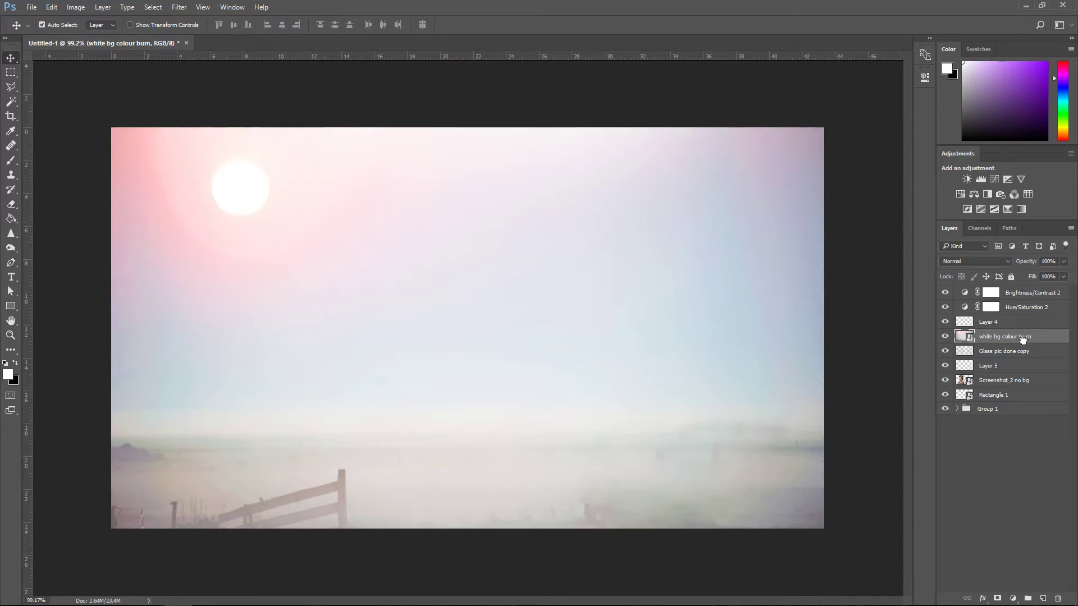
{"action": "left_click_drag", "start_coordinate": [1022, 339], "coordinate": [1012, 399]}
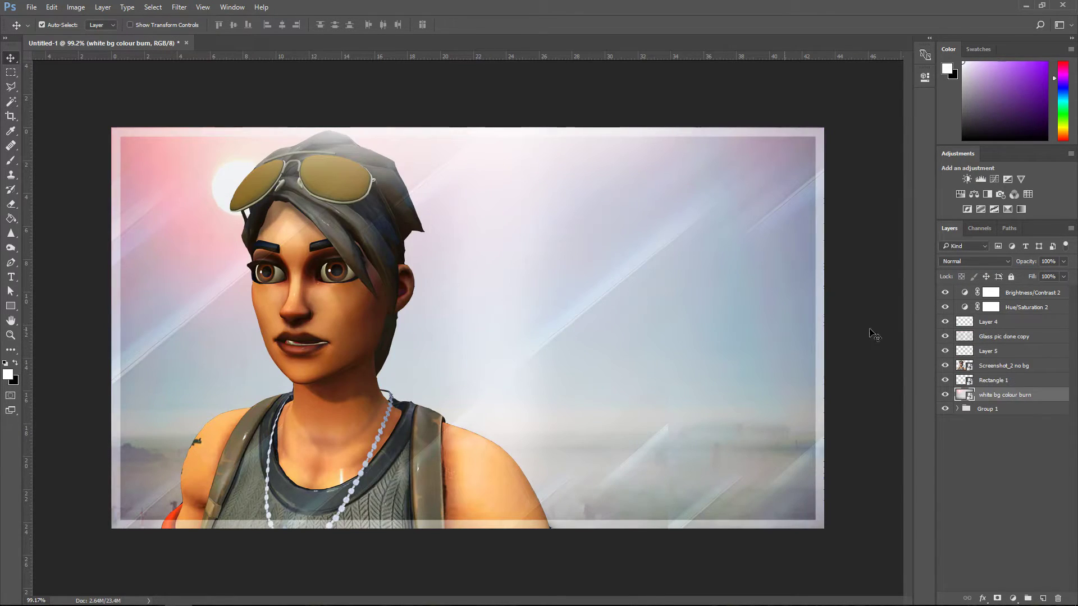
Set the white bg colour burn layer's blend mode to Color Burn and its opacity to 60%.
{"action": "left_click", "coordinate": [964, 263]}
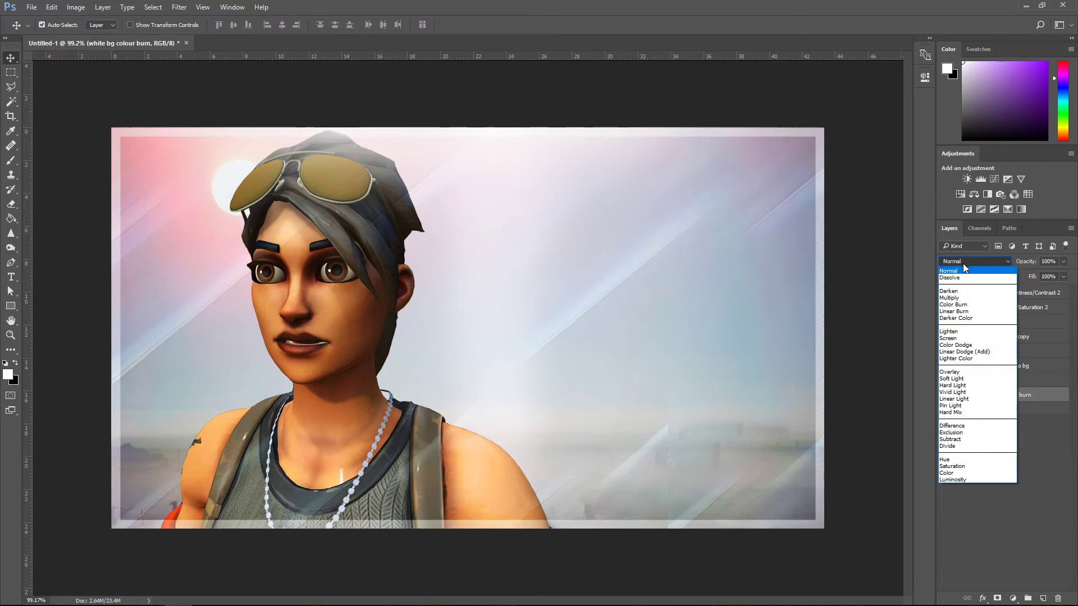
{"action": "left_click", "coordinate": [965, 305]}
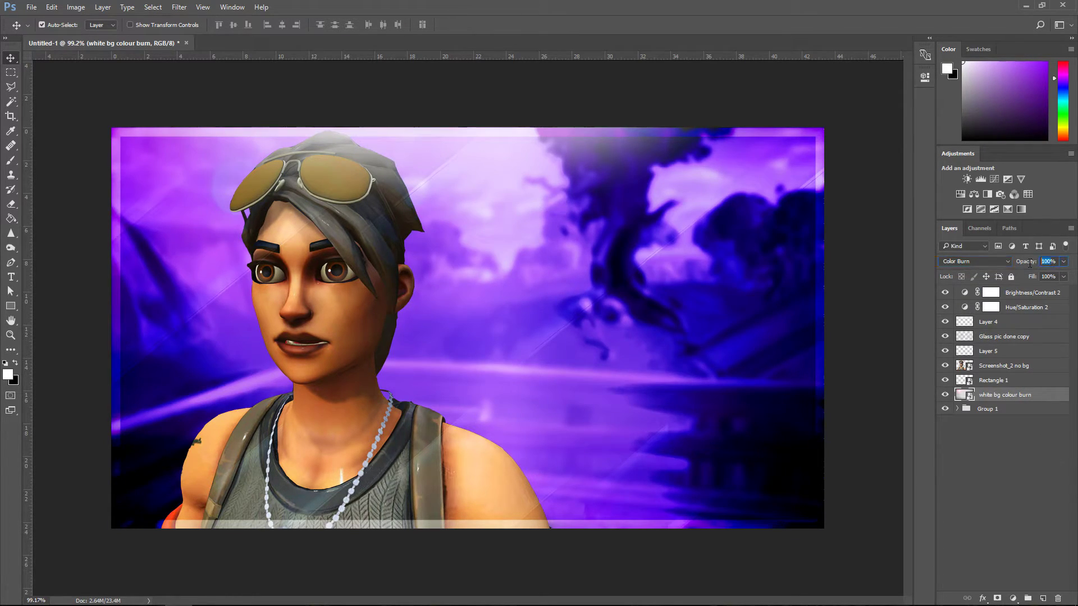
{"action": "left_click", "coordinate": [1063, 262]}
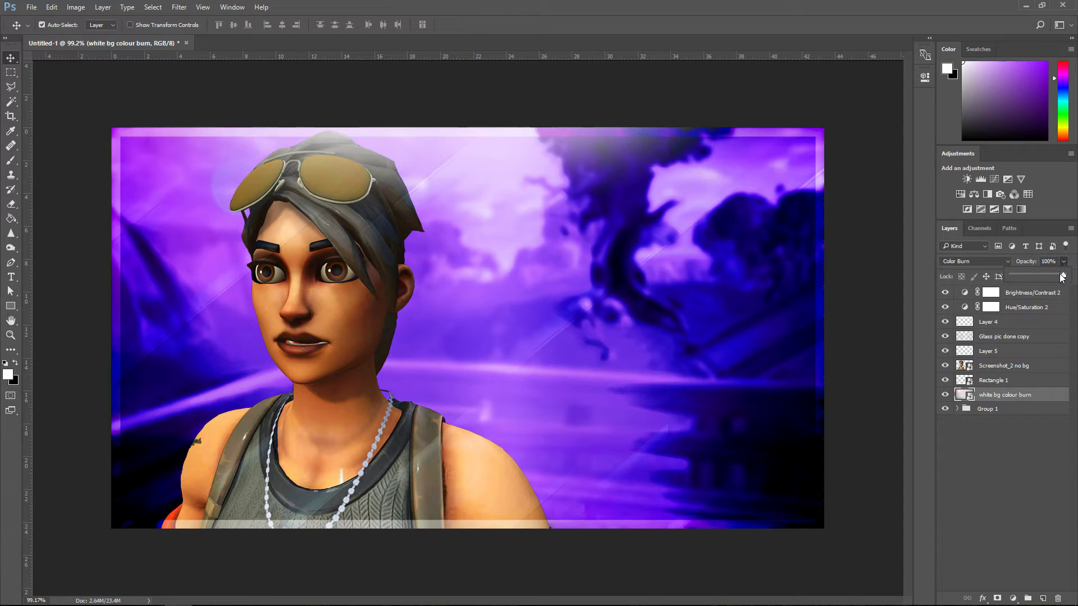
{"action": "left_click_drag", "start_coordinate": [1062, 278], "coordinate": [1053, 283]}
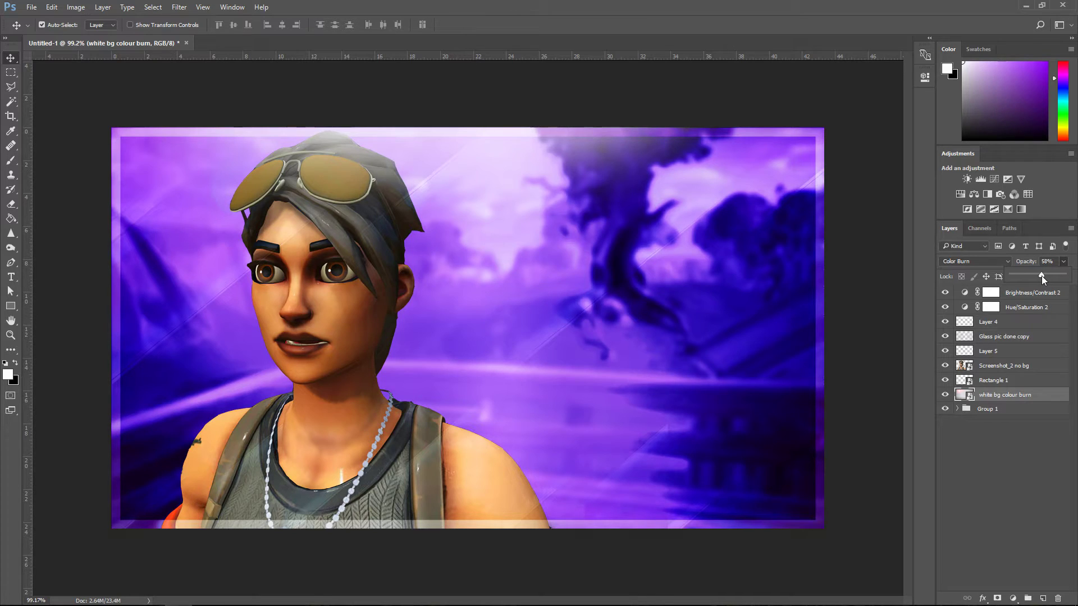
{"action": "left_click_drag", "start_coordinate": [1041, 275], "coordinate": [1043, 273]}
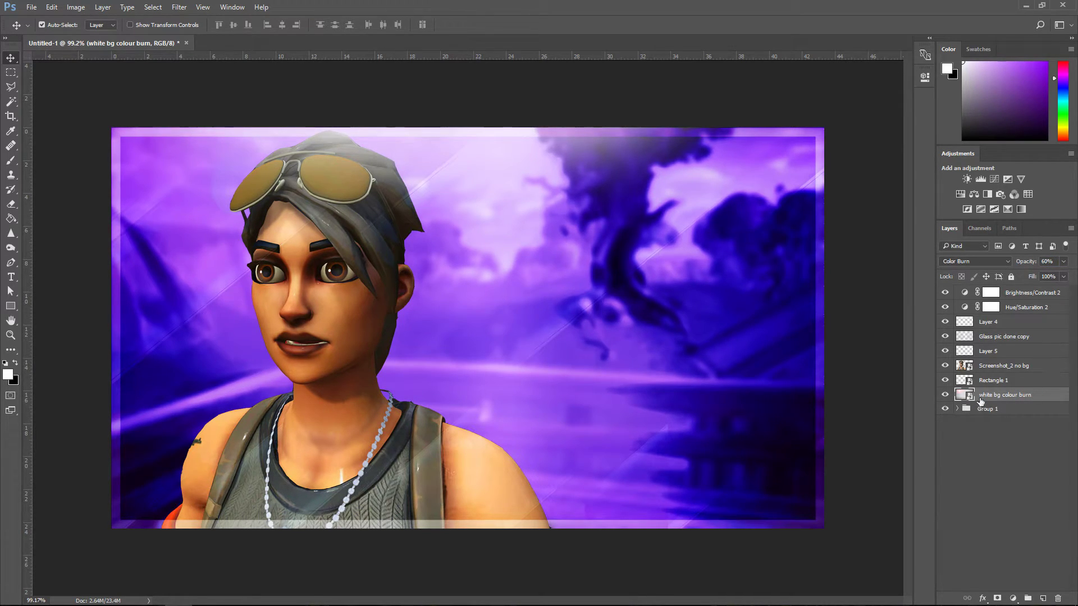
Group all layers from white bg colour burn up to Brightness/Contrast 2, leaving Group 1 separate.
{"action": "left_click", "coordinate": [1015, 294], "text": "shift"}
{"action": "left_click_drag", "start_coordinate": [1021, 395], "coordinate": [1030, 599]}
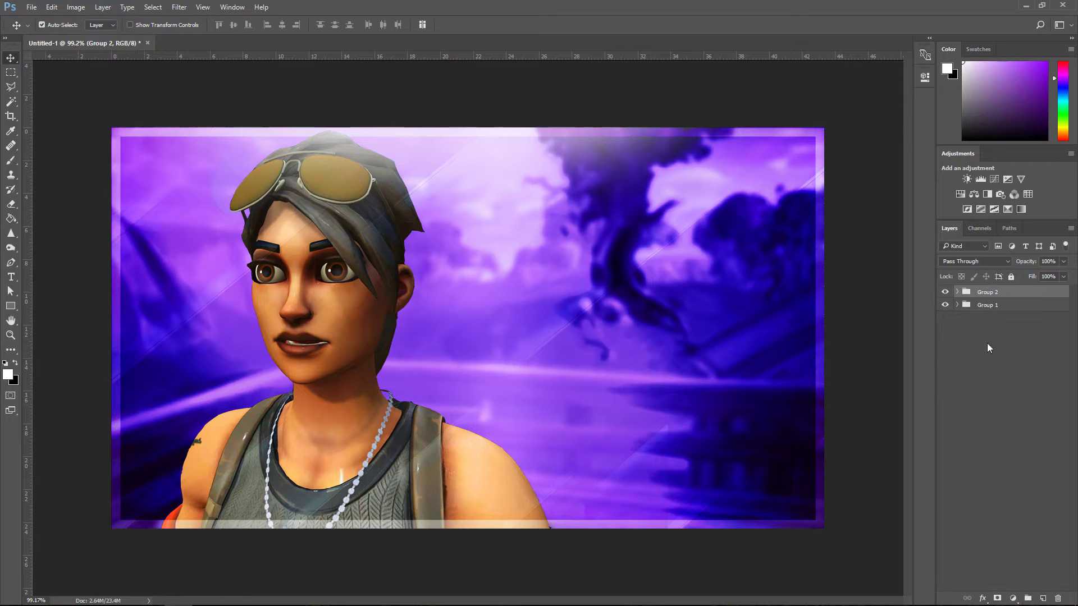
{"action": "left_click", "coordinate": [991, 347]}
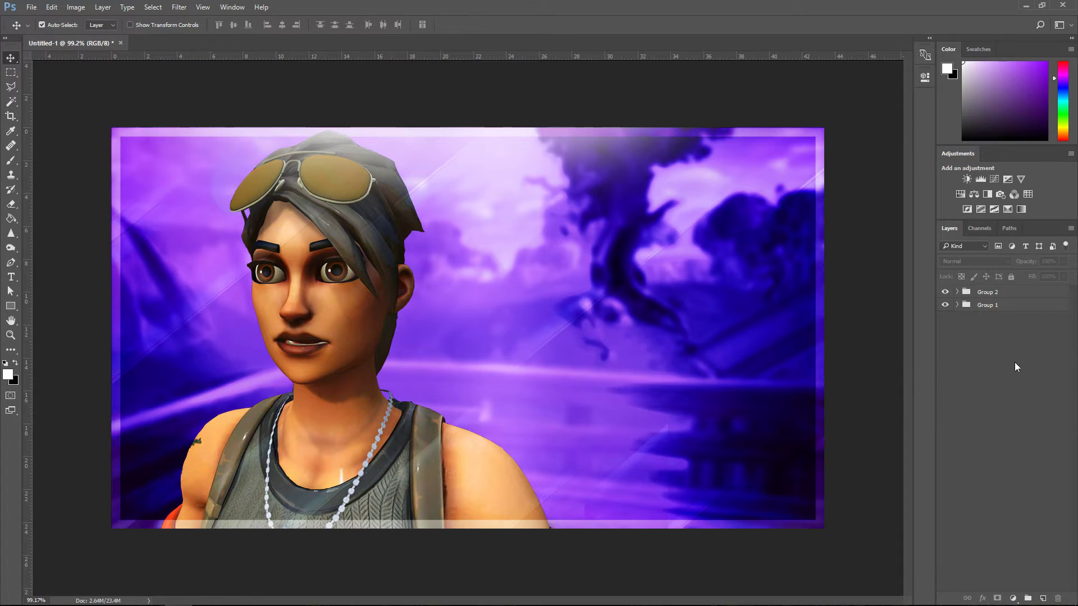
Add the white text TEST in a text box beside the character and set its font to Comix Loud.
{"action": "left_click", "coordinate": [11, 277]}
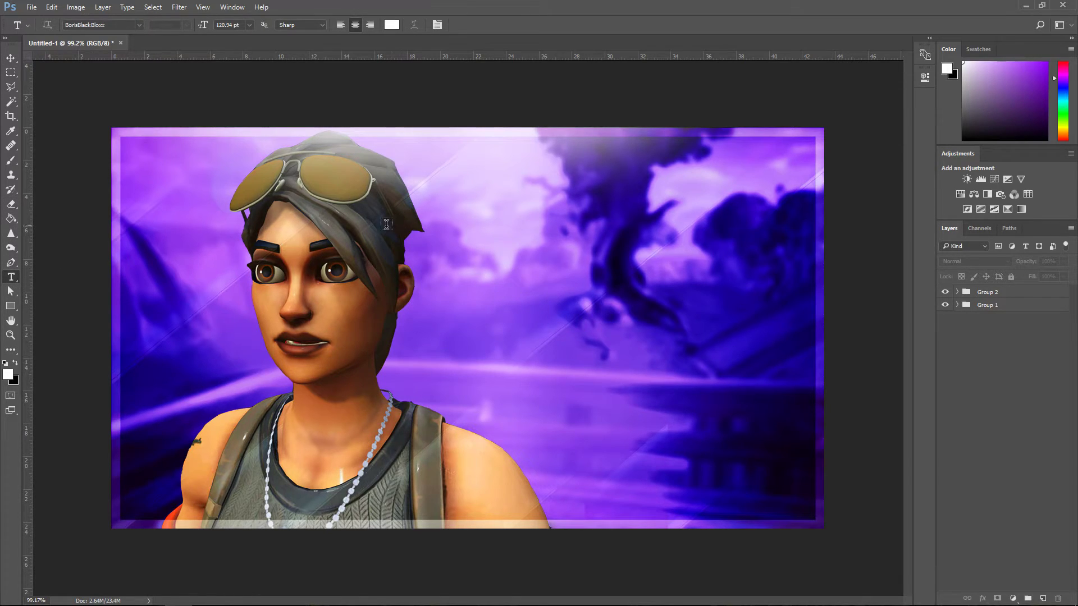
{"action": "left_click_drag", "start_coordinate": [468, 227], "coordinate": [806, 402]}
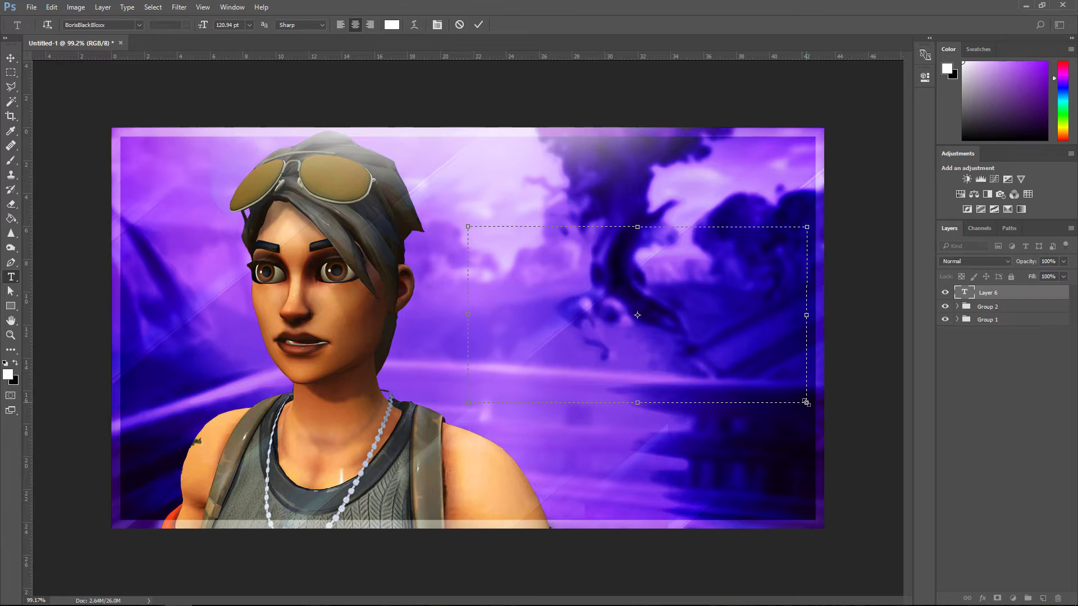
{"action": "type", "text": "TEST"}
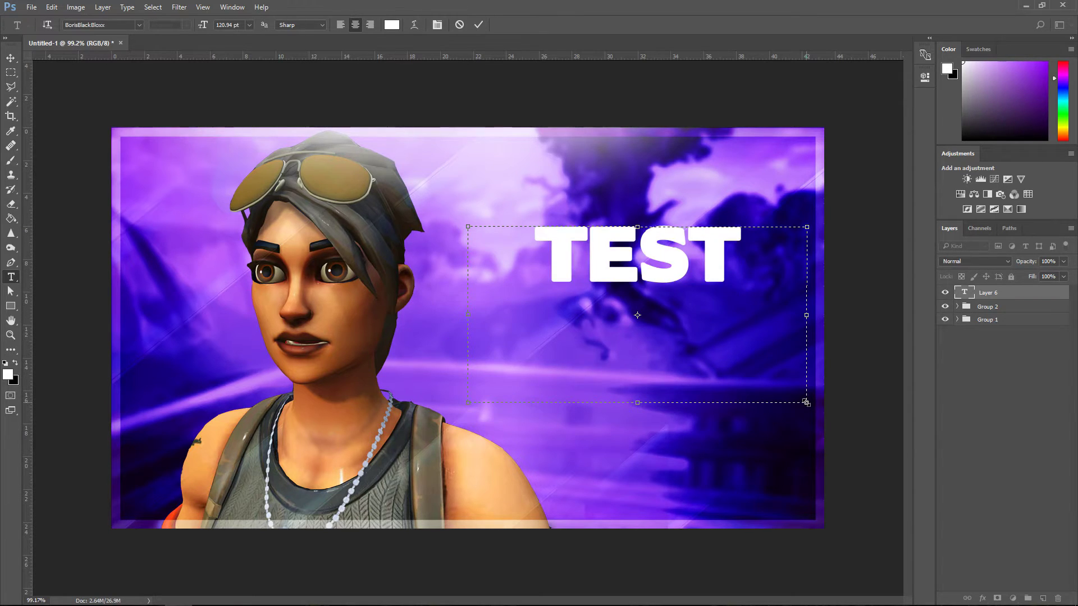
{"action": "key", "text": "ctrl+a"}
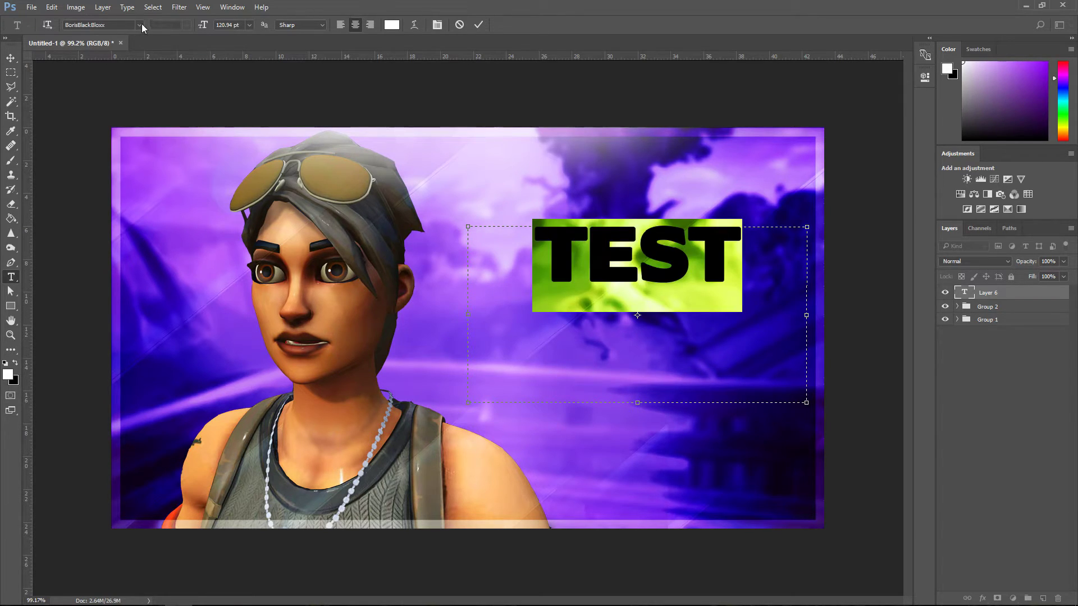
{"action": "left_click", "coordinate": [140, 25]}
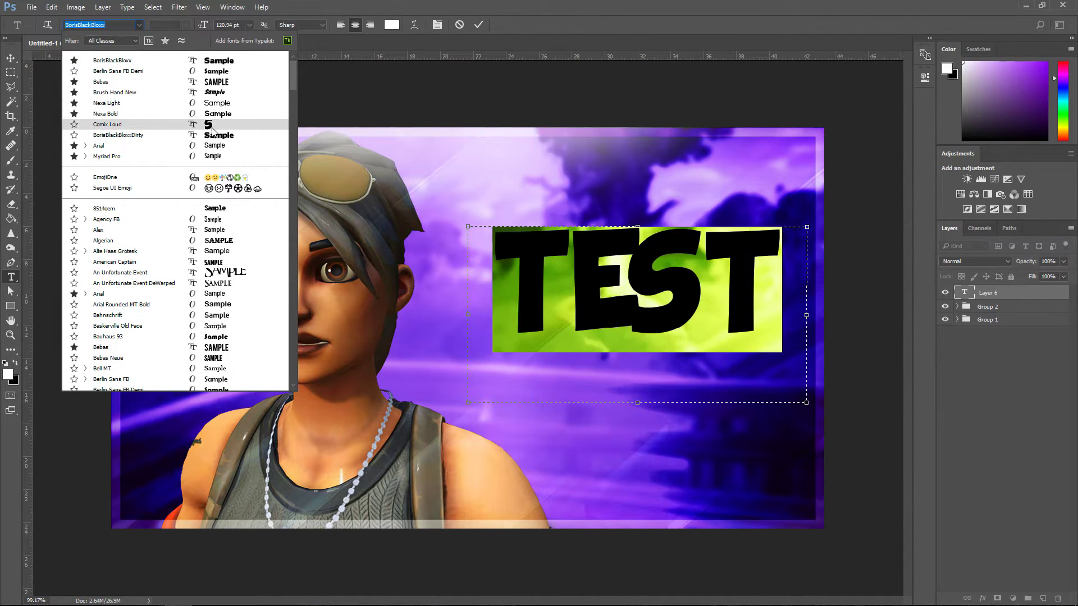
{"action": "left_click", "coordinate": [112, 124]}
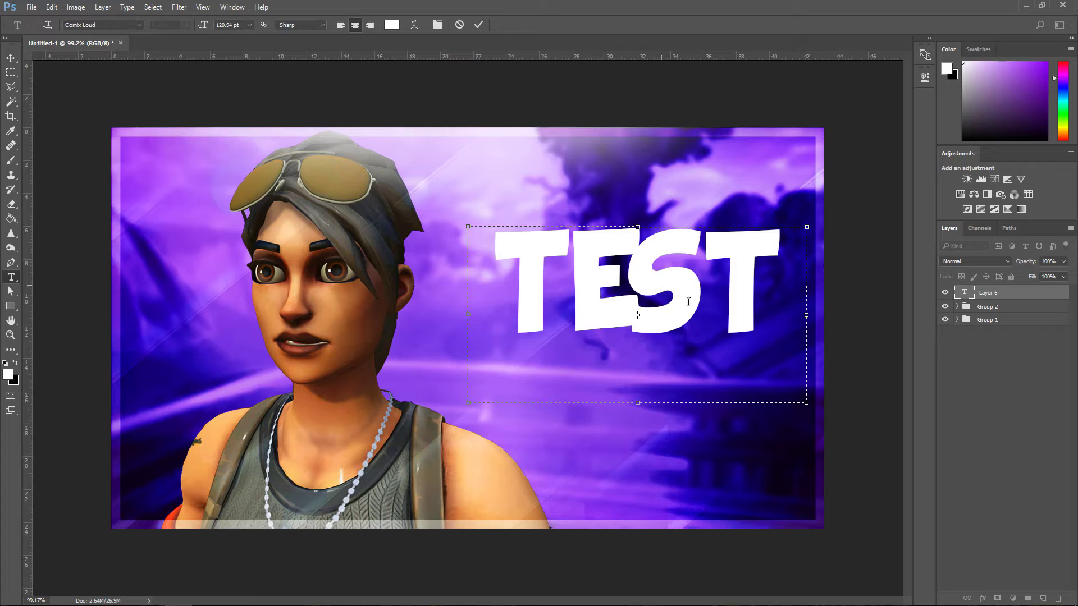
Enlarge the TEST text and move it down into the lower half of the canvas beside the character.
{"action": "key", "text": "ctrl+t"}
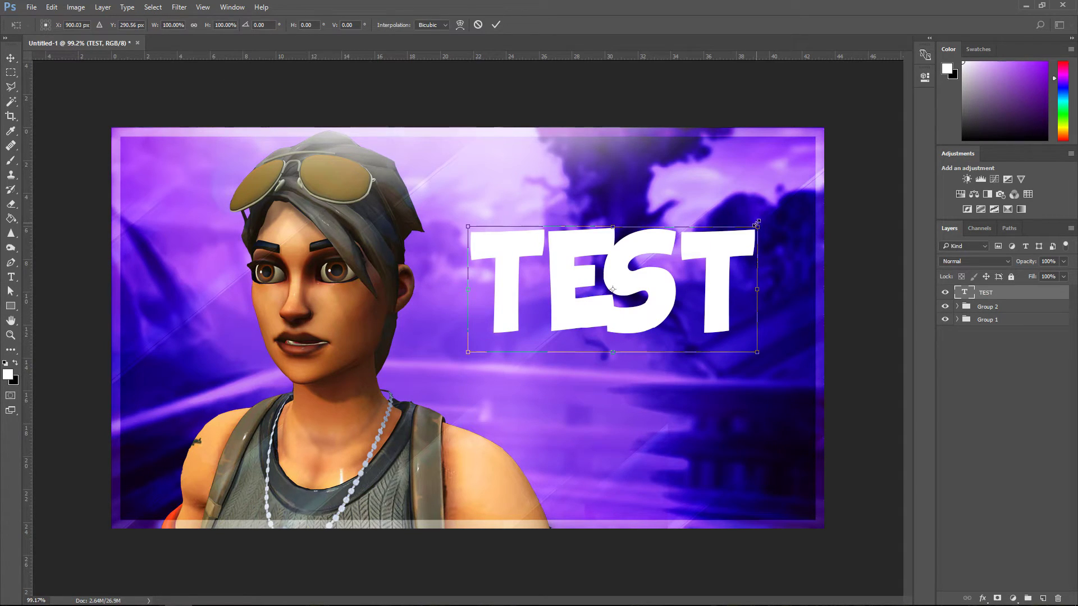
{"action": "left_click_drag", "start_coordinate": [757, 223], "coordinate": [831, 174]}
{"action": "key", "text": "Return"}
{"action": "left_click_drag", "start_coordinate": [870, 234], "coordinate": [870, 346]}
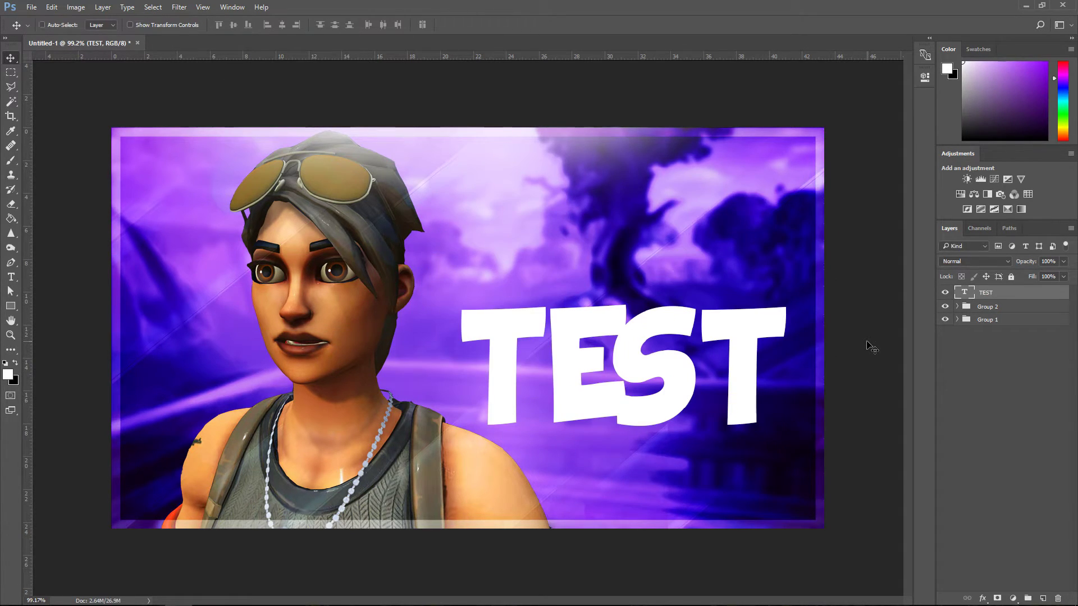
Duplicate the TEST text above the original, change its wording to THUMBNAIL at 72 pt and widen its text box.
{"action": "key", "text": "ctrl+j"}
{"action": "left_click_drag", "start_coordinate": [678, 387], "coordinate": [685, 249]}
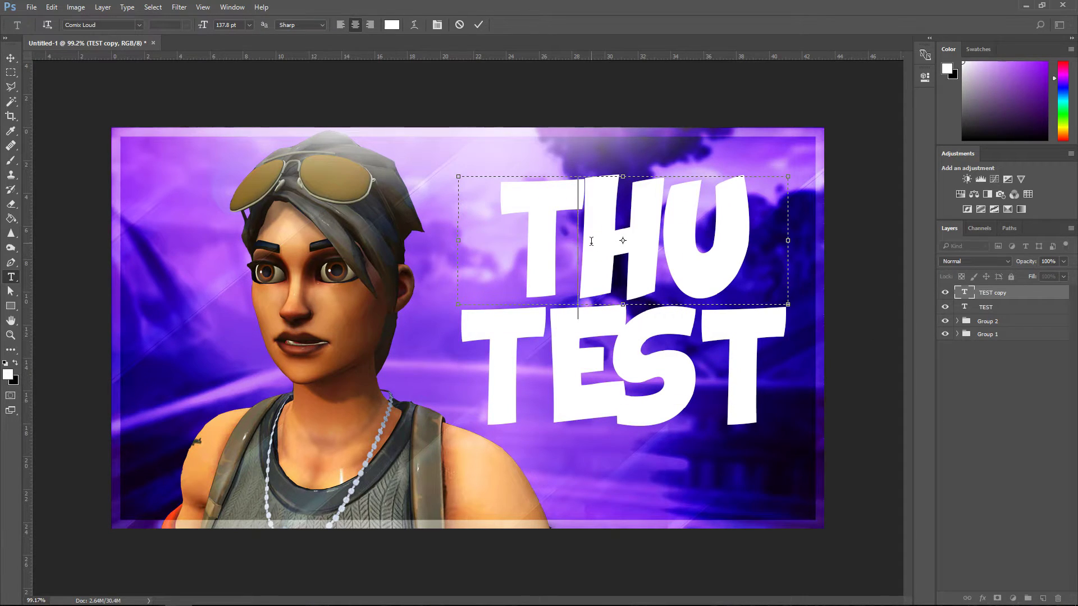
{"action": "double_click", "coordinate": [586, 243]}
{"action": "left_click", "coordinate": [250, 25]}
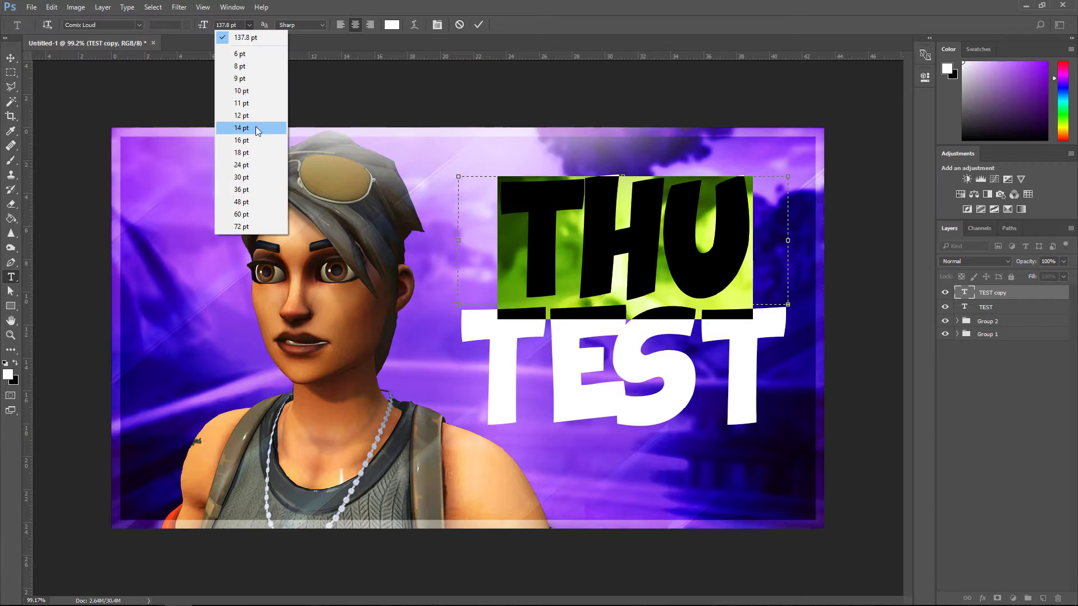
{"action": "left_click", "coordinate": [275, 214]}
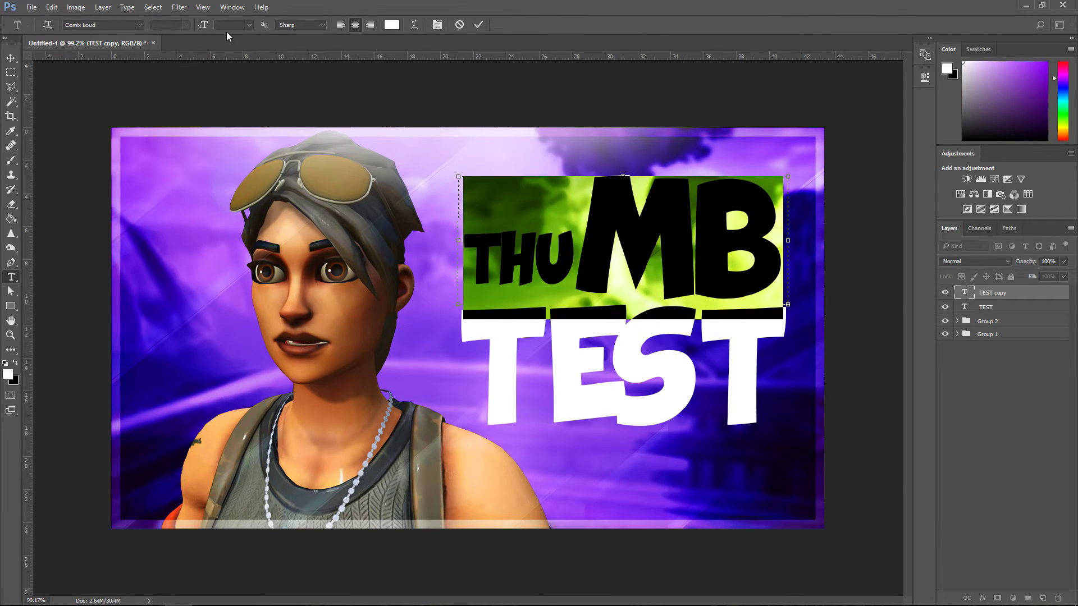
{"action": "left_click", "coordinate": [248, 27]}
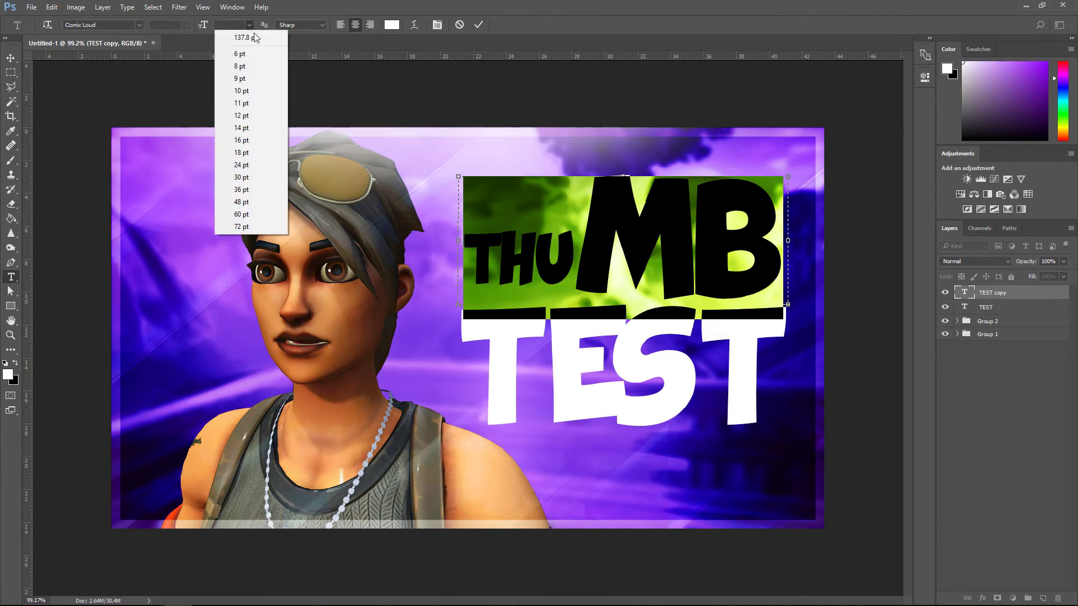
{"action": "left_click", "coordinate": [246, 226]}
{"action": "left_click", "coordinate": [671, 246]}
{"action": "left_click_drag", "start_coordinate": [458, 240], "coordinate": [395, 239]}
{"action": "key", "text": "ctrl+Return"}
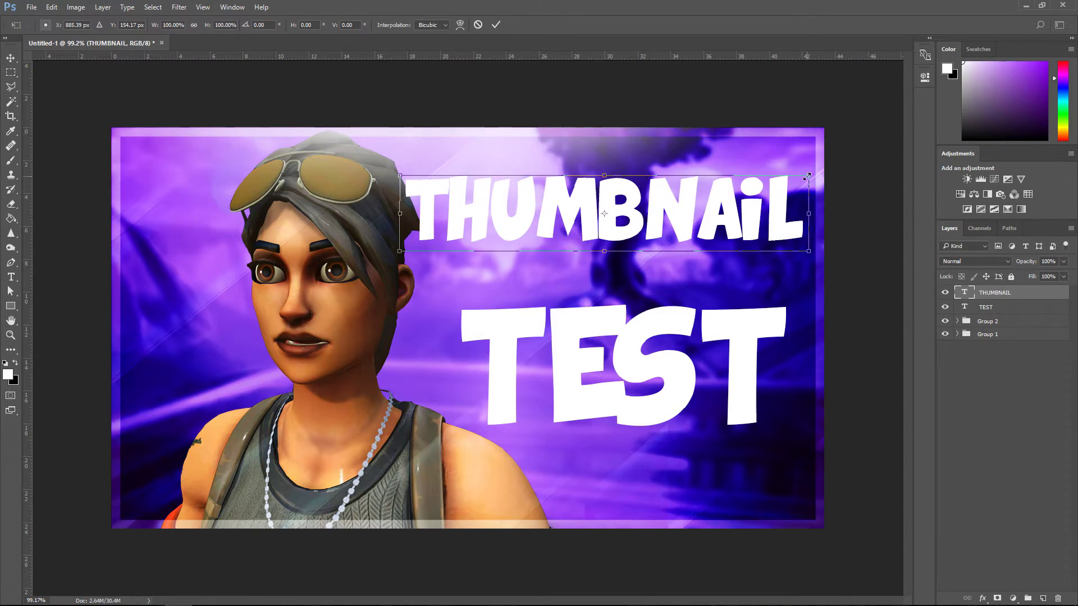
Scale the THUMBNAIL text down to about the width of TEST and position it directly above that word.
{"action": "key", "text": "ctrl+t"}
{"action": "left_click_drag", "start_coordinate": [809, 265], "coordinate": [729, 250]}
{"action": "left_click_drag", "start_coordinate": [657, 225], "coordinate": [707, 279]}
{"action": "key", "text": "Return"}
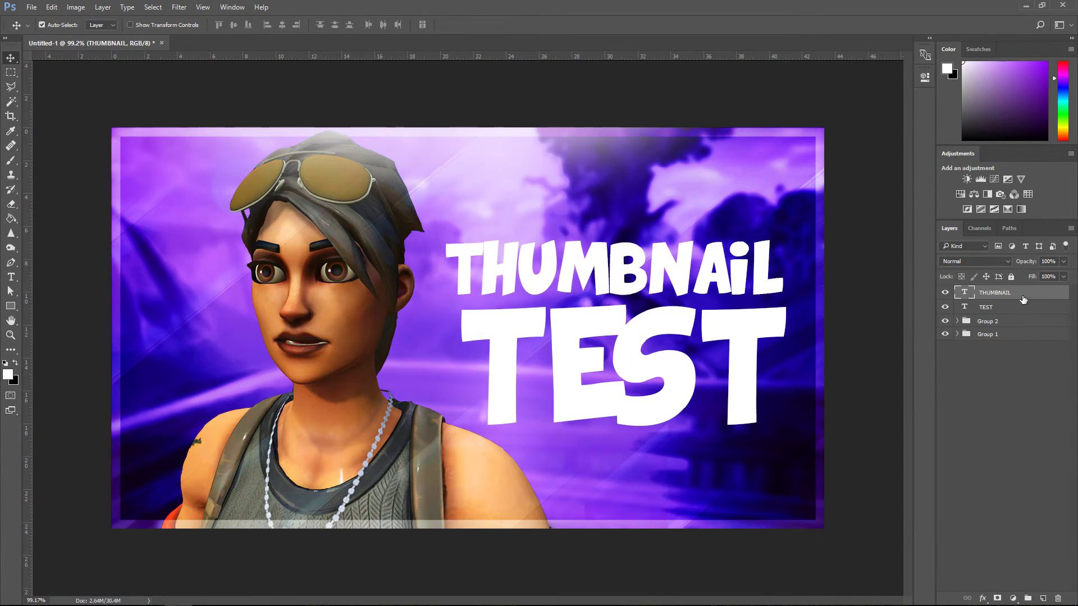
Combine the THUMBNAIL and TEST text layers into one smart object.
{"action": "left_click", "coordinate": [993, 308], "text": "shift"}
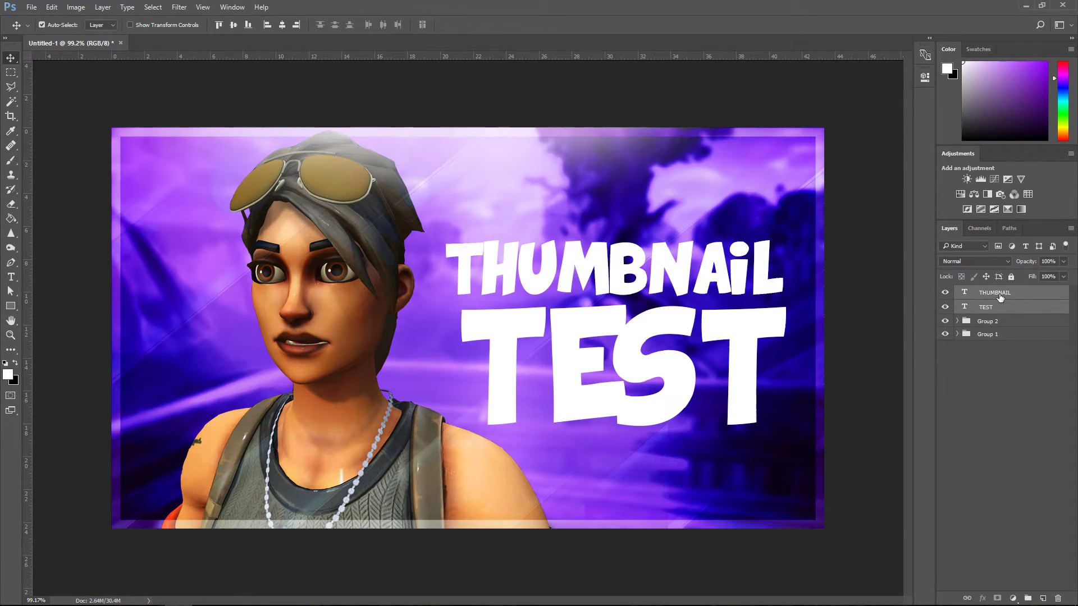
{"action": "right_click", "coordinate": [1000, 297]}
{"action": "left_click", "coordinate": [925, 202]}
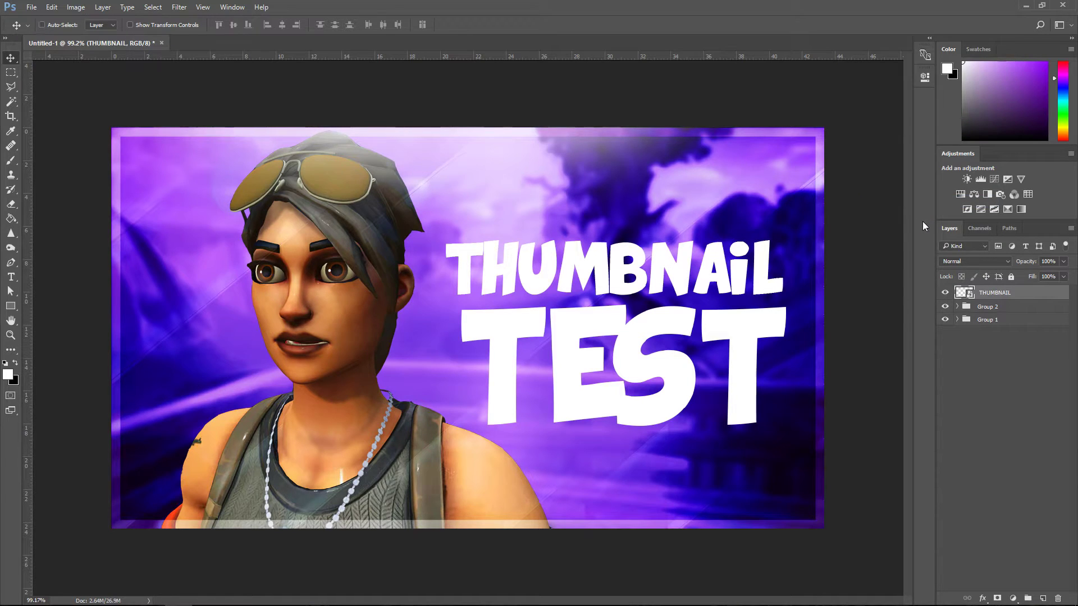
Distort the combined title by pulling its two left corners outward and raising its upper-right corner slightly for a perspective slant.
{"action": "key", "text": "ctrl+t"}
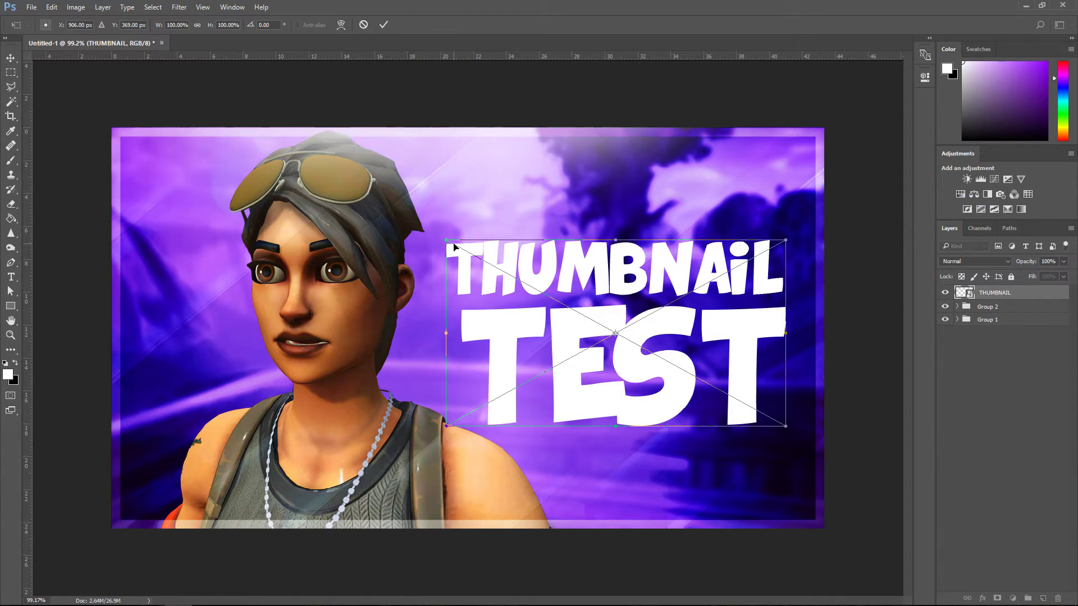
{"action": "left_click_drag", "start_coordinate": [447, 244], "coordinate": [431, 216]}
{"action": "left_click_drag", "start_coordinate": [447, 428], "coordinate": [435, 434]}
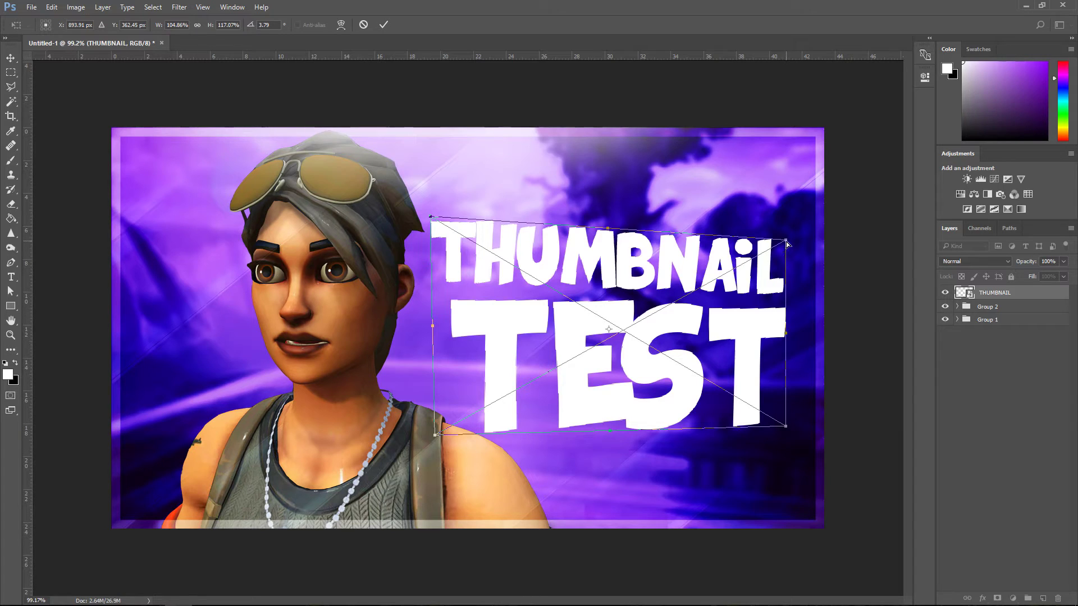
{"action": "left_click_drag", "start_coordinate": [787, 244], "coordinate": [789, 237]}
{"action": "key", "text": "Return"}
Scale the character layer Screenshot_2 no bg in Group 2 to about 111% and reposition it beside the title.
{"action": "left_click", "coordinate": [987, 306]}
{"action": "left_click", "coordinate": [957, 306]}
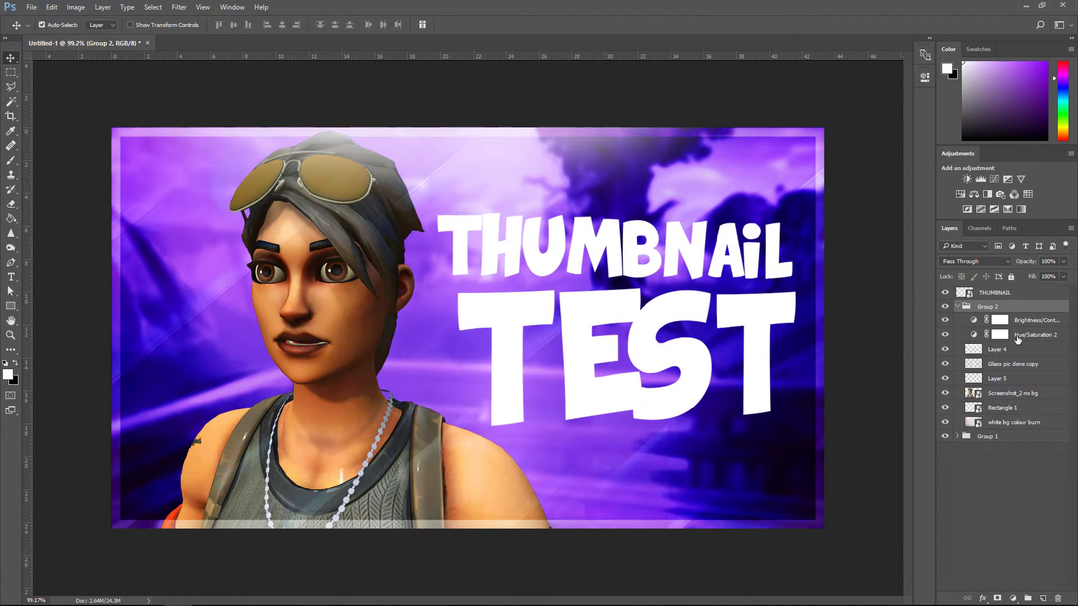
{"action": "left_click", "coordinate": [1012, 393]}
{"action": "key", "text": "ctrl+t"}
{"action": "left_click_drag", "start_coordinate": [641, 60], "coordinate": [696, 39]}
{"action": "left_click_drag", "start_coordinate": [430, 376], "coordinate": [365, 433]}
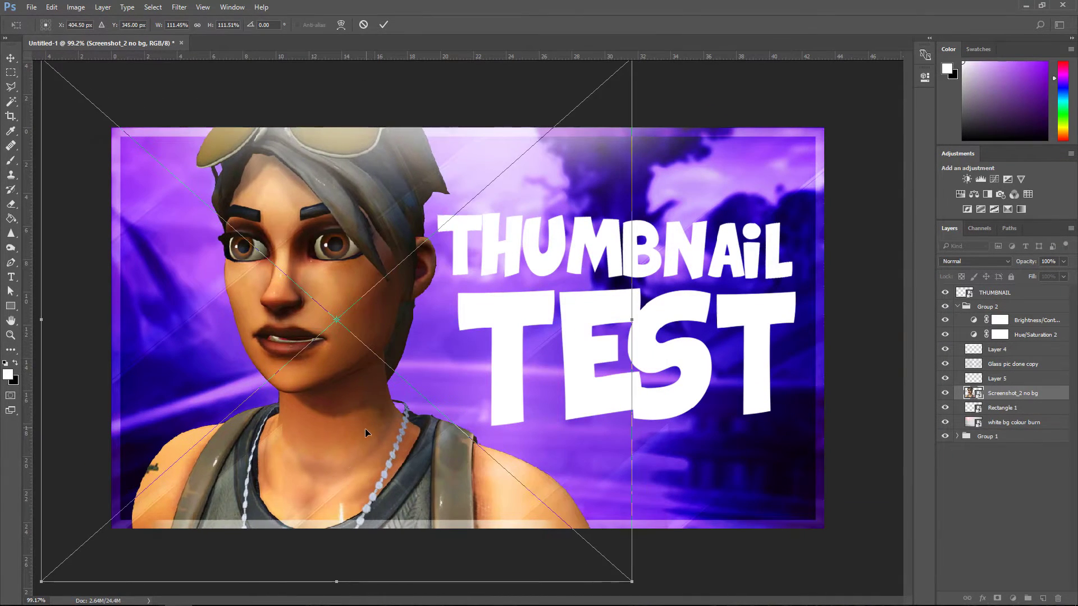
{"action": "key", "text": "Return"}
Apply the Sharpen filter to the enlarged character layer.
{"action": "left_click", "coordinate": [179, 6]}
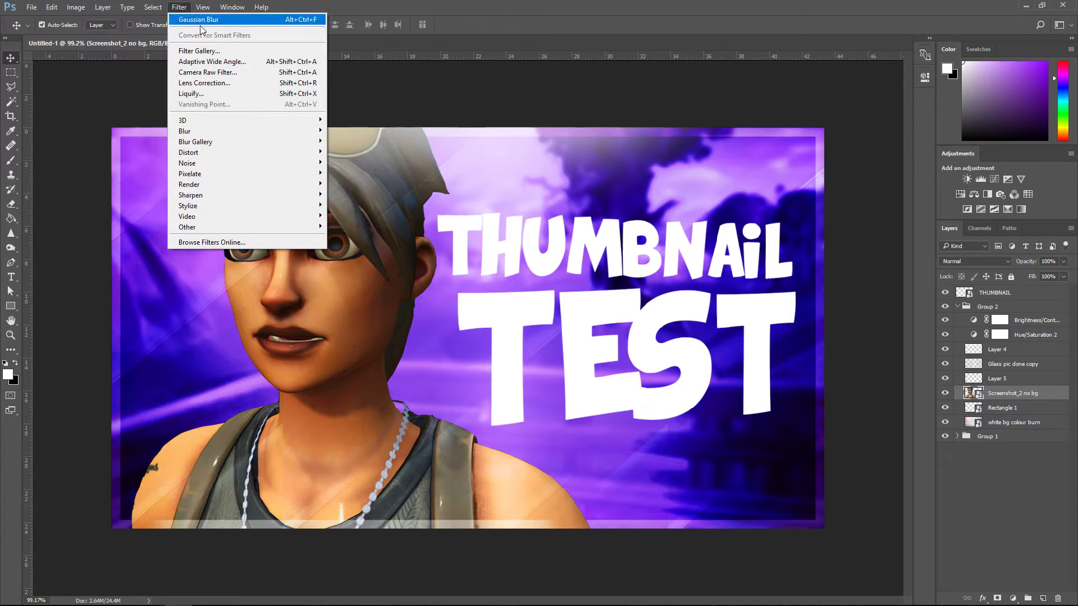
{"action": "mouse_move", "coordinate": [283, 194]}
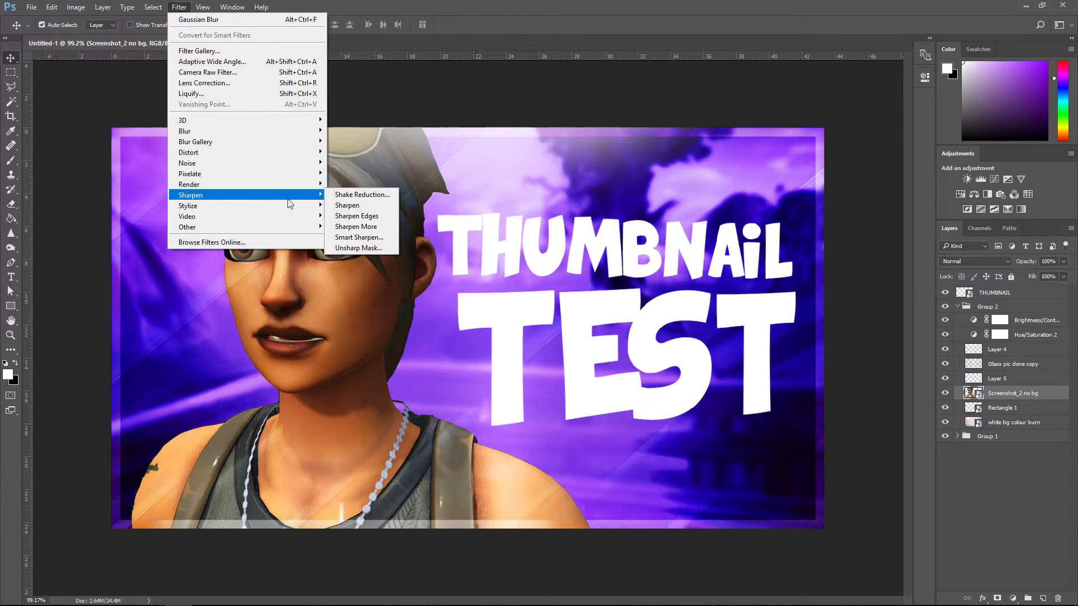
{"action": "left_click", "coordinate": [354, 208]}
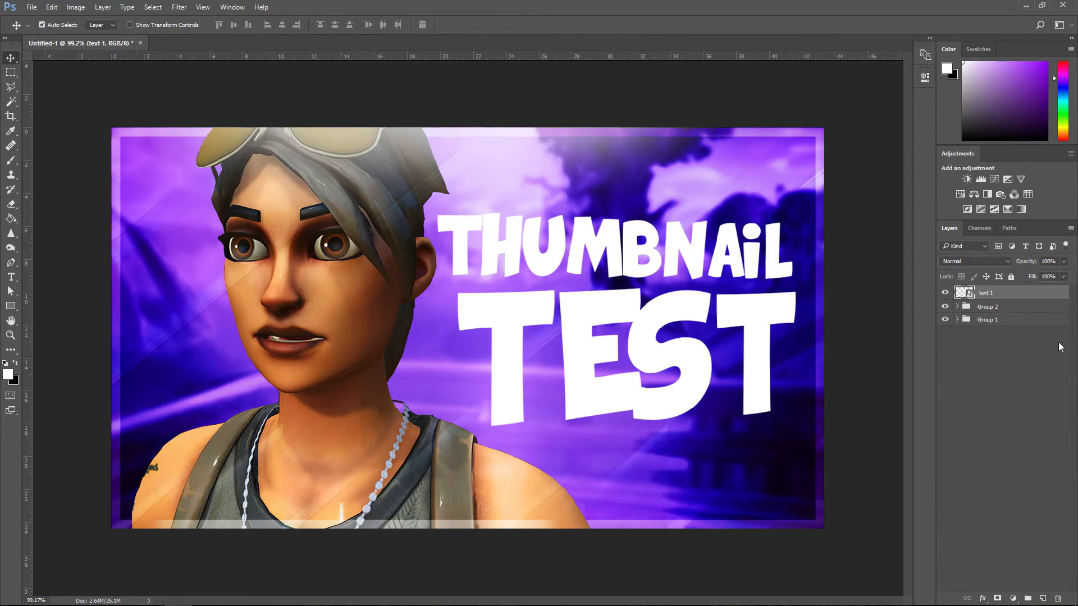
Add a drop shadow in black (000000) to the text 1 layer.
{"action": "right_click", "coordinate": [1003, 294]}
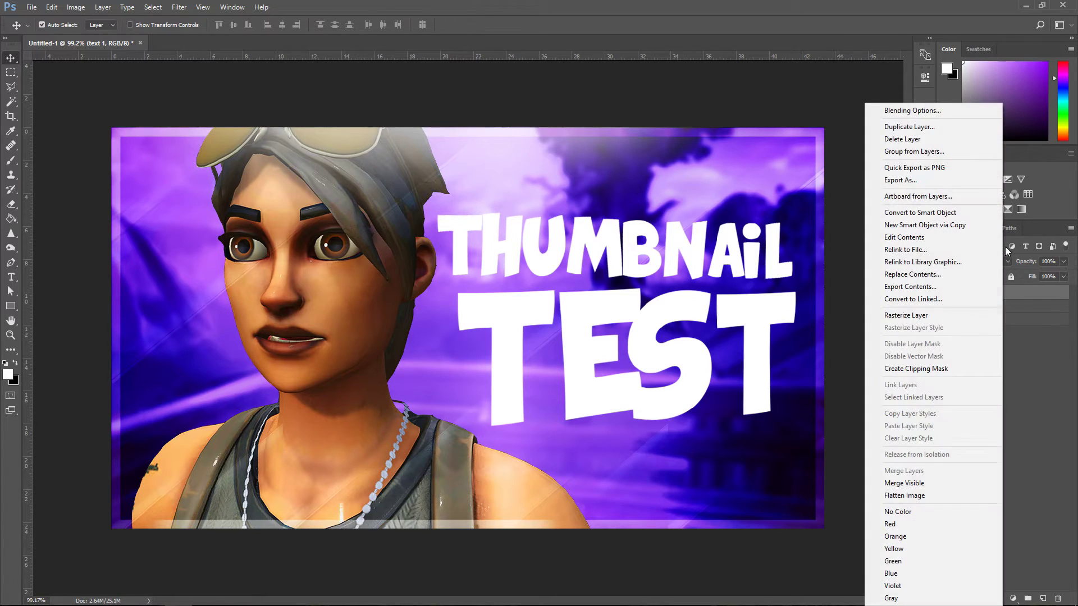
{"action": "left_click", "coordinate": [941, 114]}
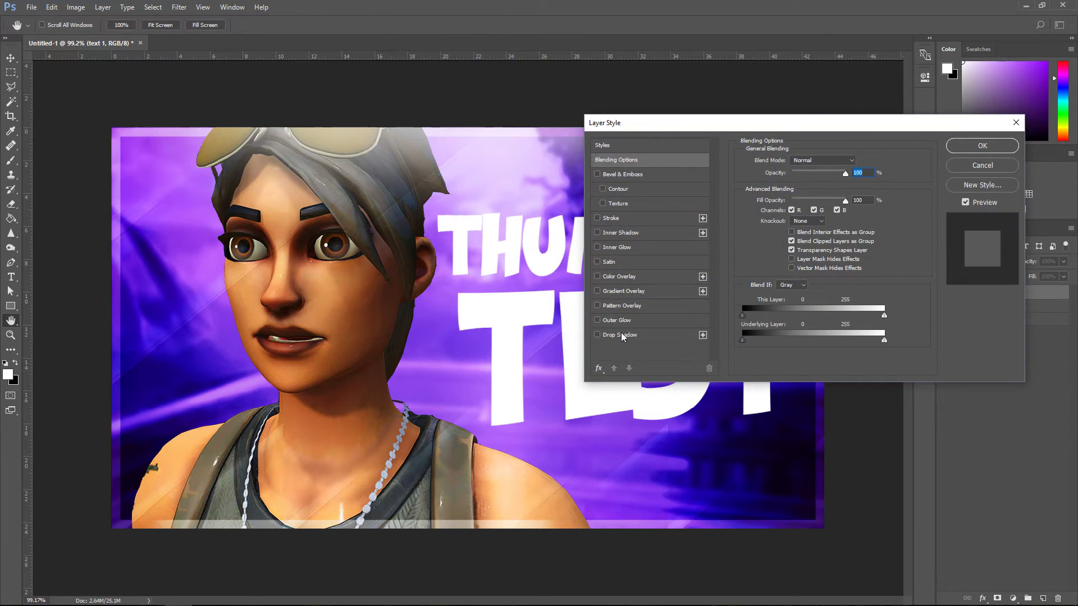
{"action": "left_click", "coordinate": [617, 335]}
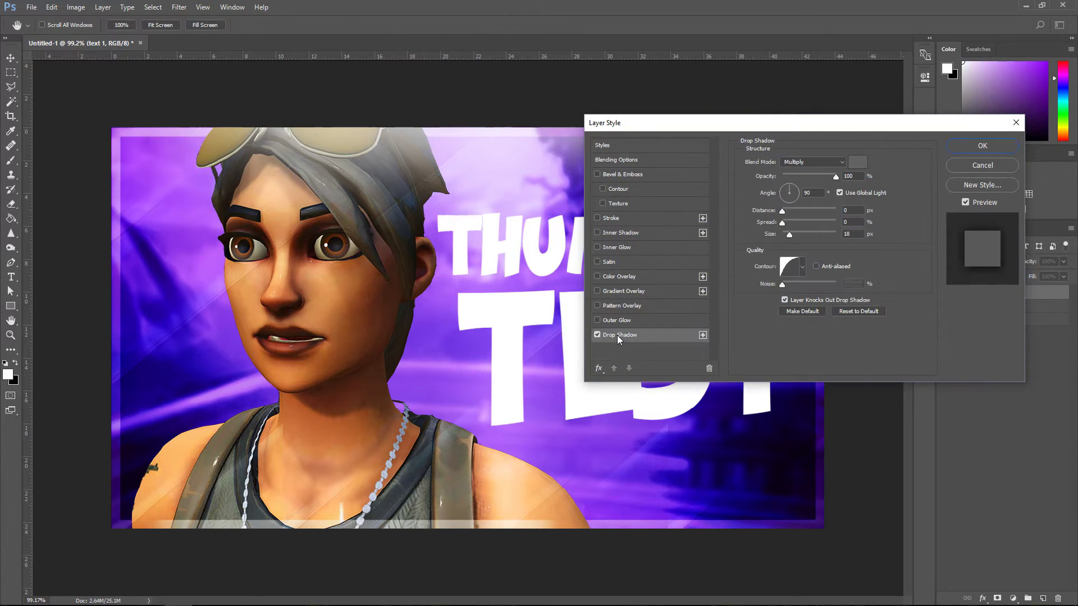
{"action": "left_click", "coordinate": [851, 163]}
{"action": "type", "text": "000000"}
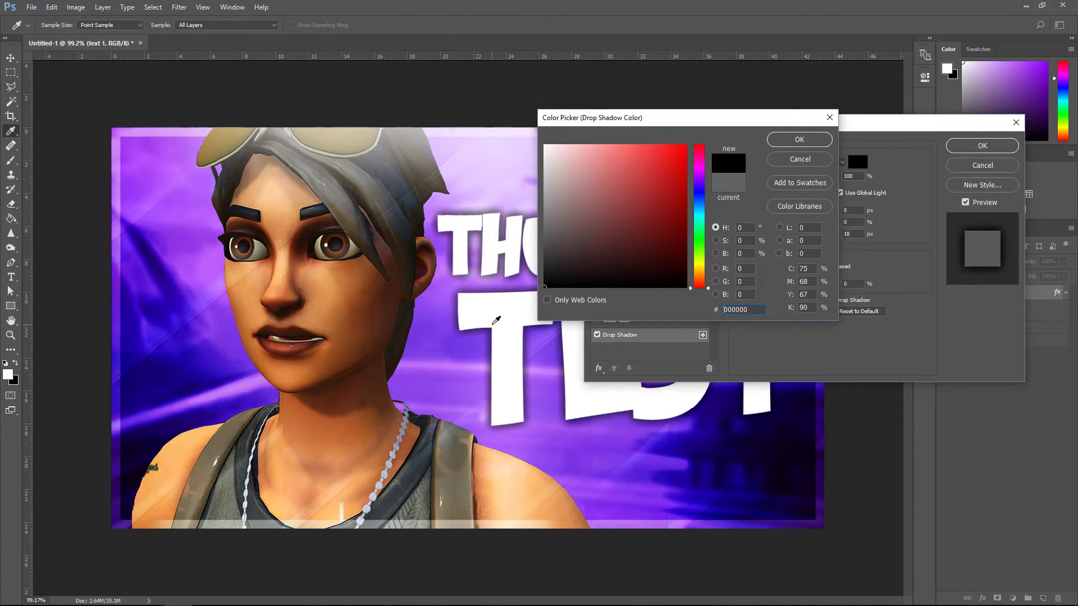
{"action": "left_click", "coordinate": [800, 139]}
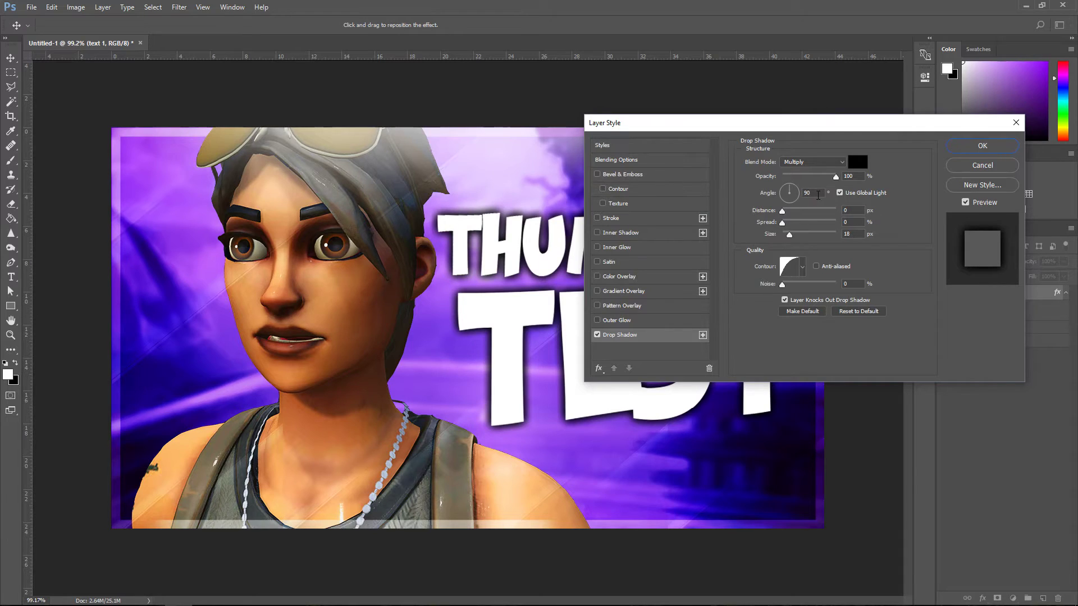
Set the text 1 drop shadow to an angle of 115° and a size of 40 px, keeping its contour.
{"action": "left_click", "coordinate": [818, 193]}
{"action": "type", "text": "1"}
{"action": "type", "text": "15"}
{"action": "type", "text": "40"}
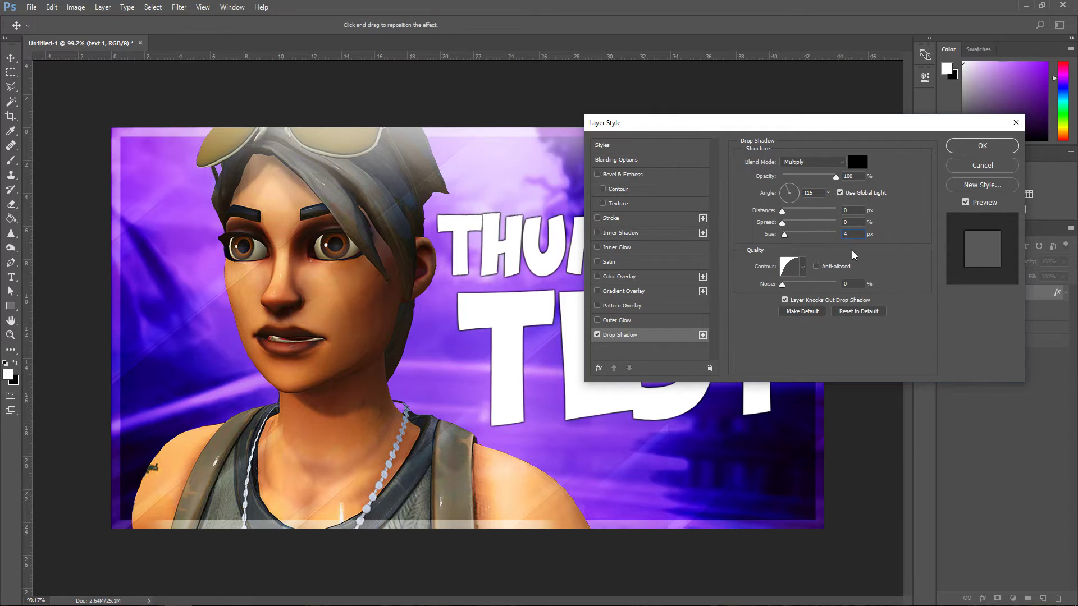
{"action": "left_click", "coordinate": [804, 269]}
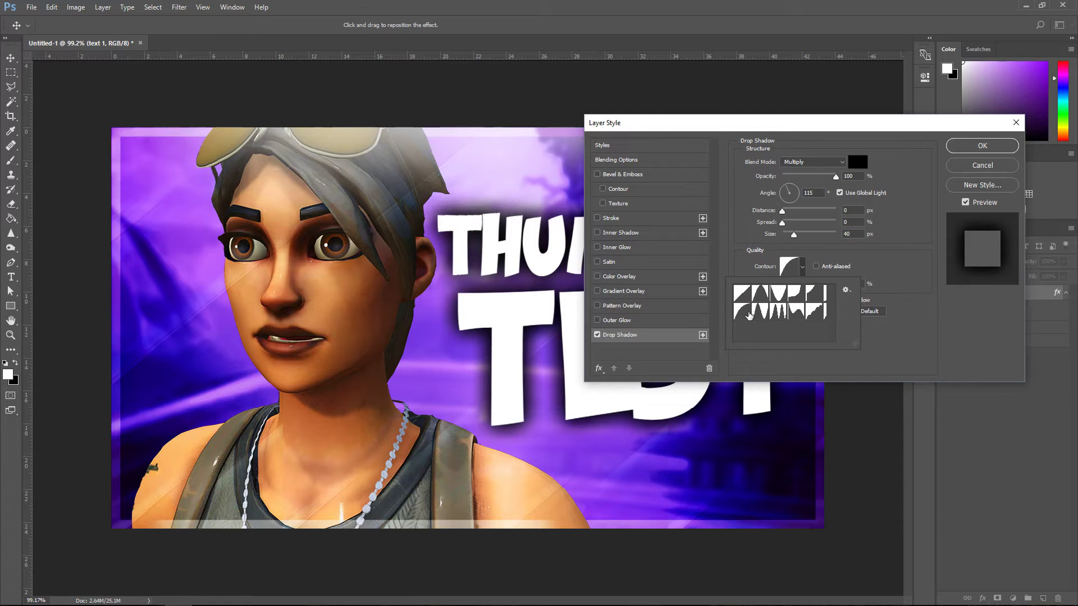
{"action": "left_click", "coordinate": [905, 266]}
{"action": "left_click", "coordinate": [979, 147]}
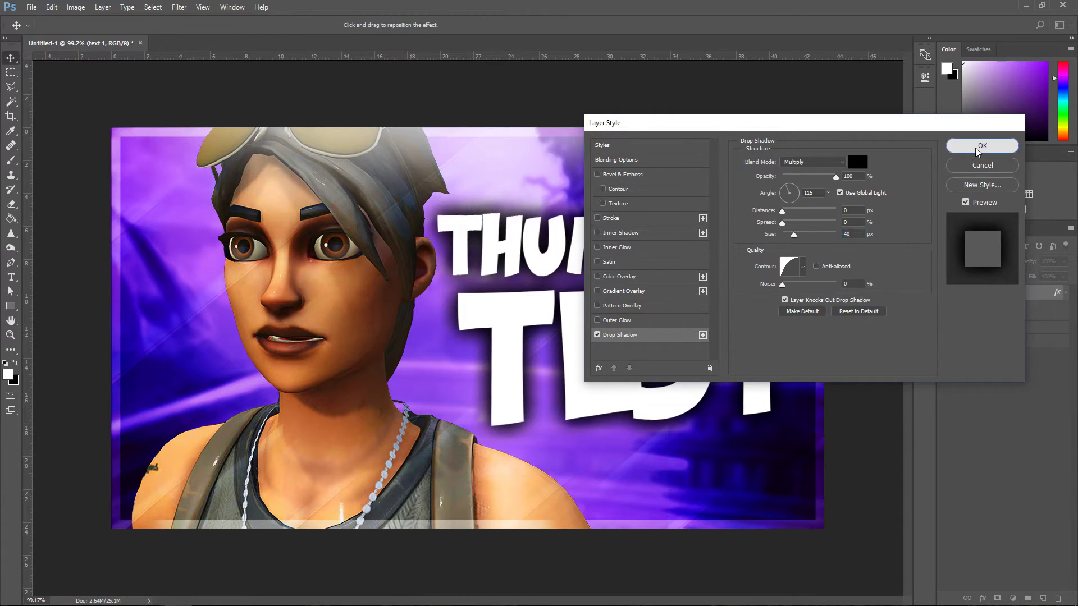
{"action": "left_click", "coordinate": [1066, 293]}
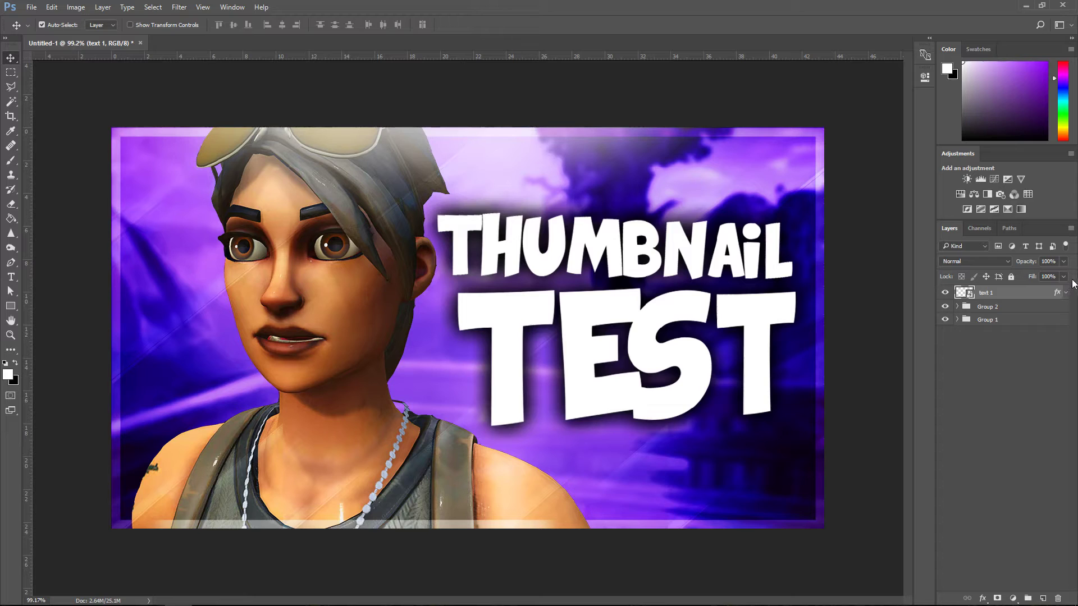
{"action": "key", "text": "ctrl+j"}
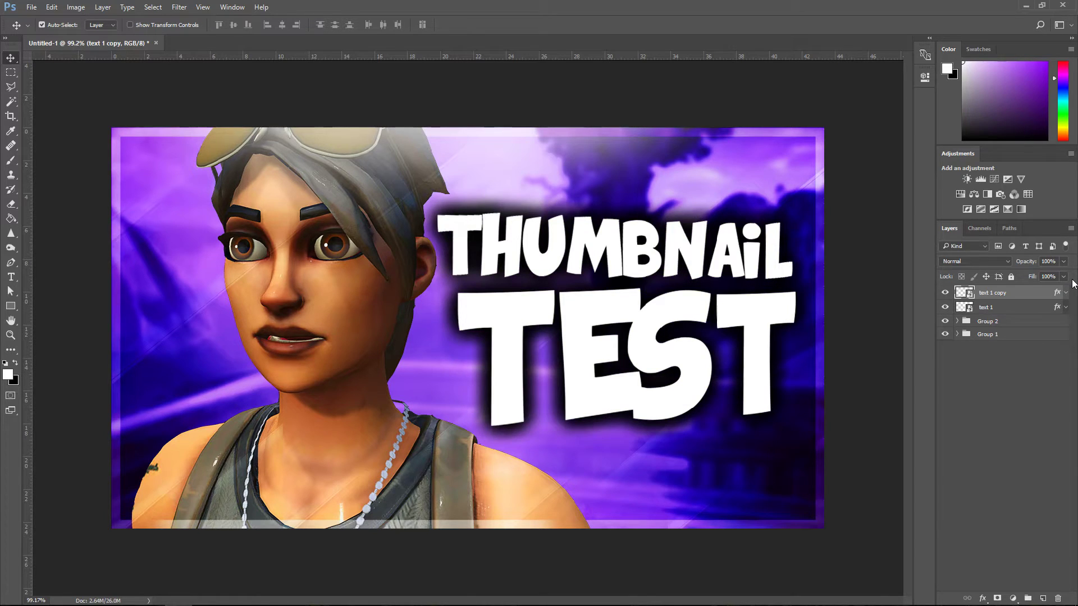
{"action": "right_click", "coordinate": [1019, 297]}
{"action": "left_click", "coordinate": [941, 116]}
{"action": "left_click", "coordinate": [619, 335]}
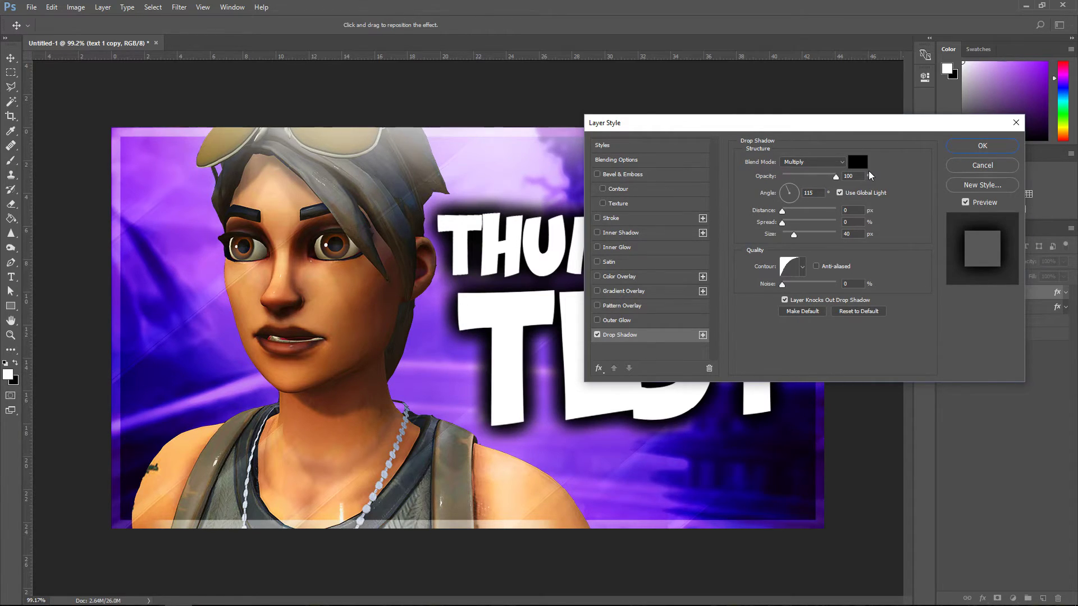
{"action": "left_click", "coordinate": [858, 210]}
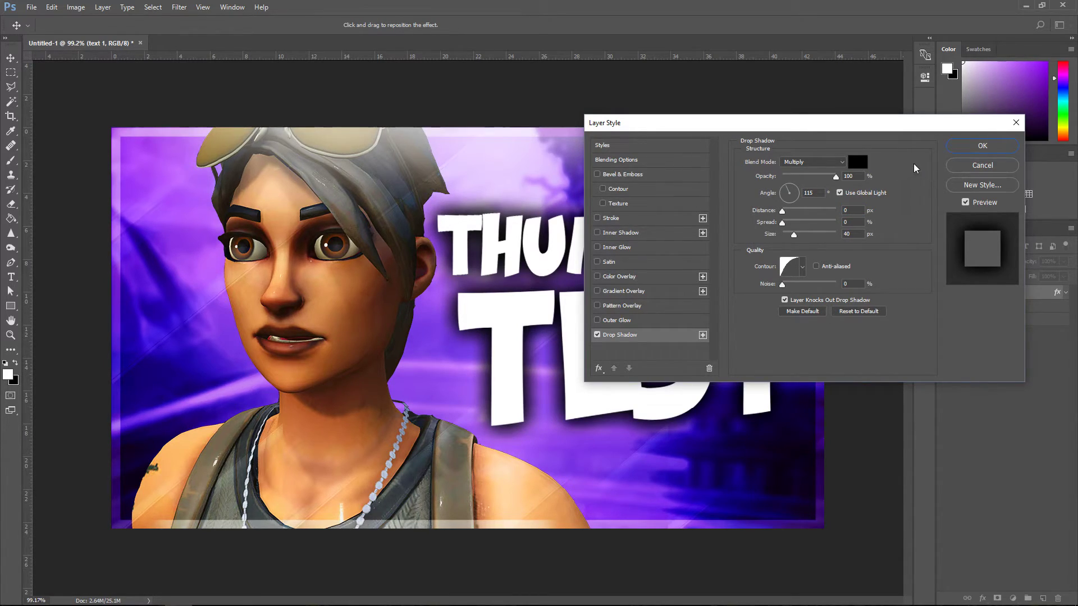
{"action": "left_click", "coordinate": [981, 146]}
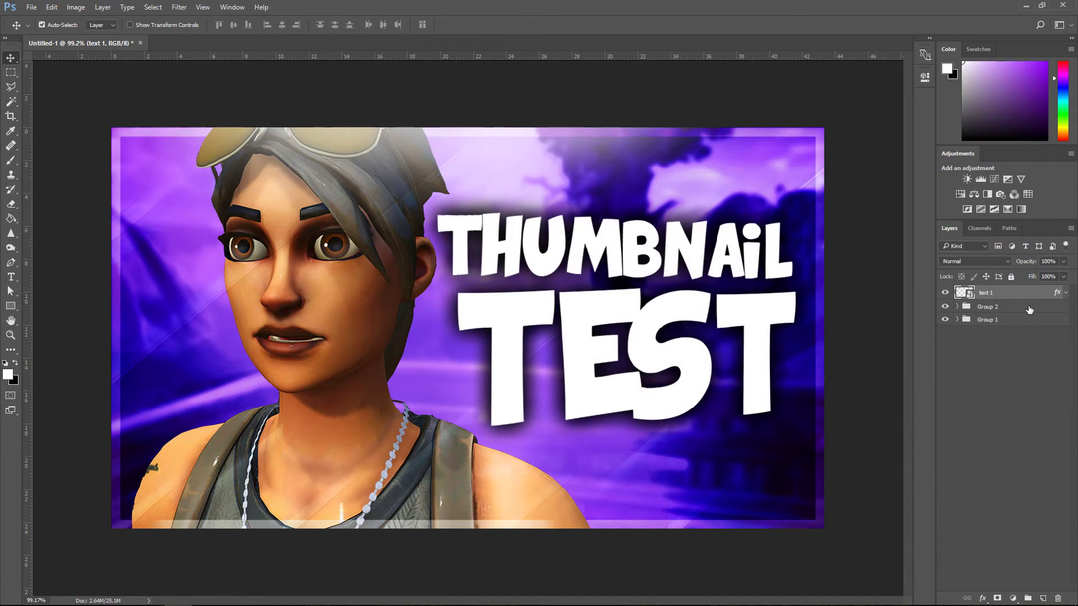
Duplicate the text 1 layer and set the copy's drop shadow to 8 px distance and 11 px size.
{"action": "key", "text": "ctrl+j"}
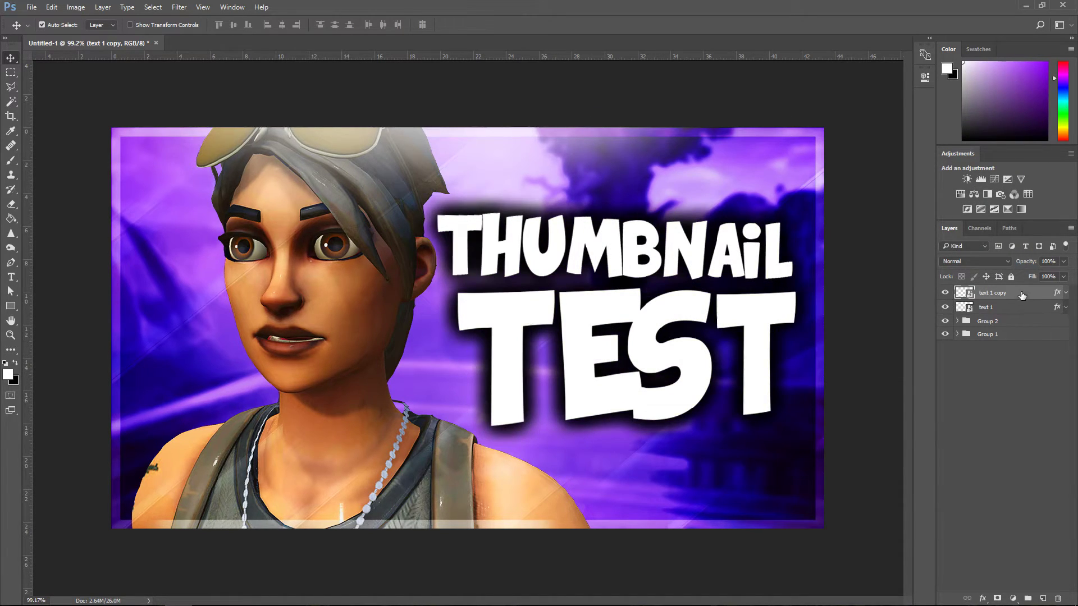
{"action": "right_click", "coordinate": [1019, 292]}
{"action": "left_click", "coordinate": [909, 111]}
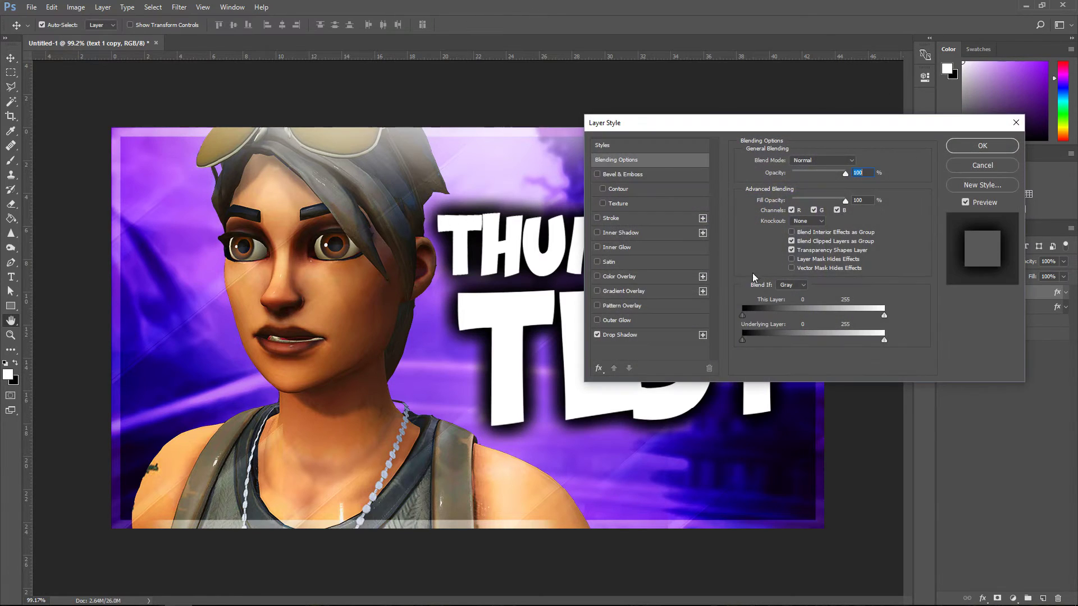
{"action": "left_click", "coordinate": [622, 335]}
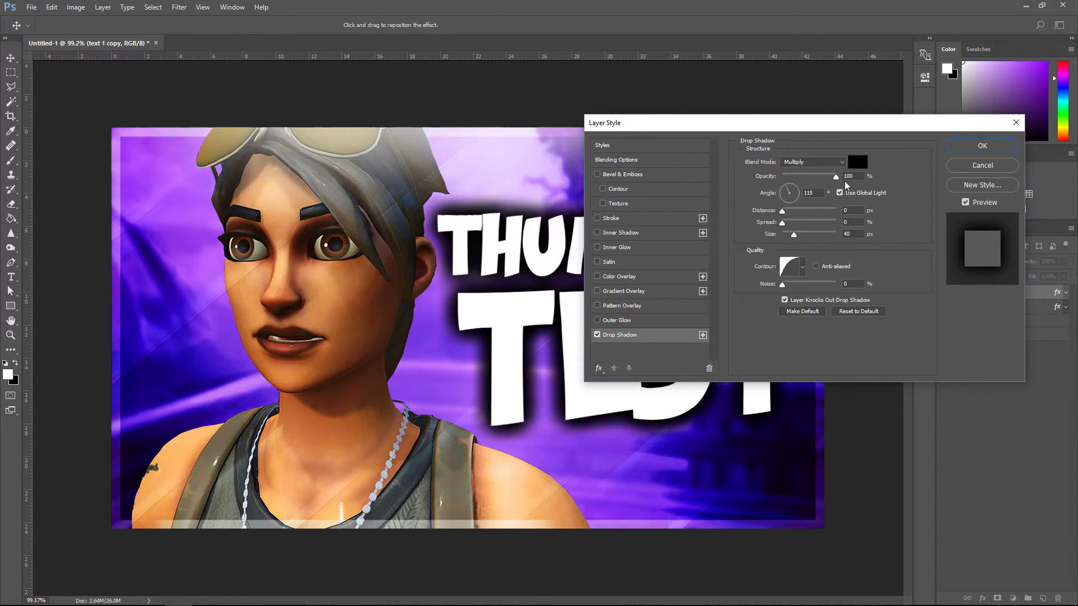
{"action": "left_click", "coordinate": [857, 210]}
{"action": "type", "text": "8"}
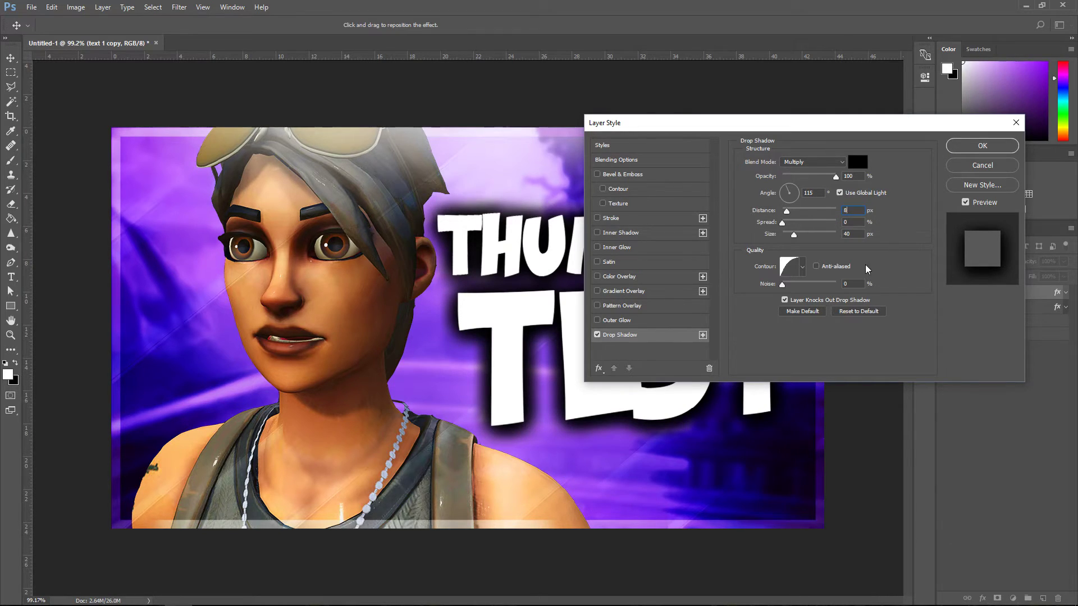
{"action": "type", "text": "11"}
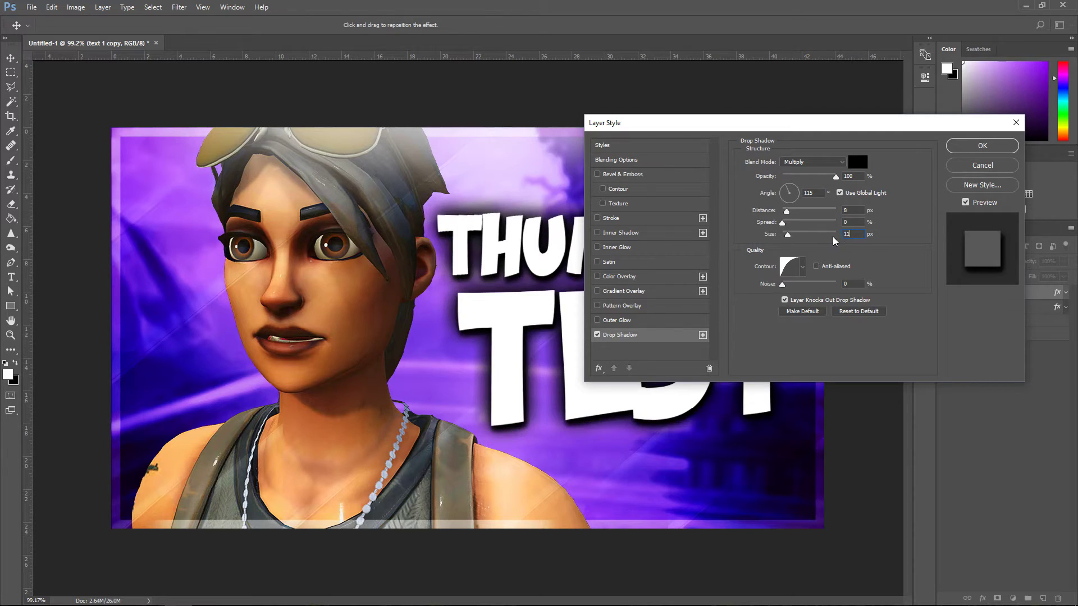
Give the copy's drop shadow the Cove - Shallow contour, with its middle point moved to 13% input and 82% output.
{"action": "left_click", "coordinate": [803, 271]}
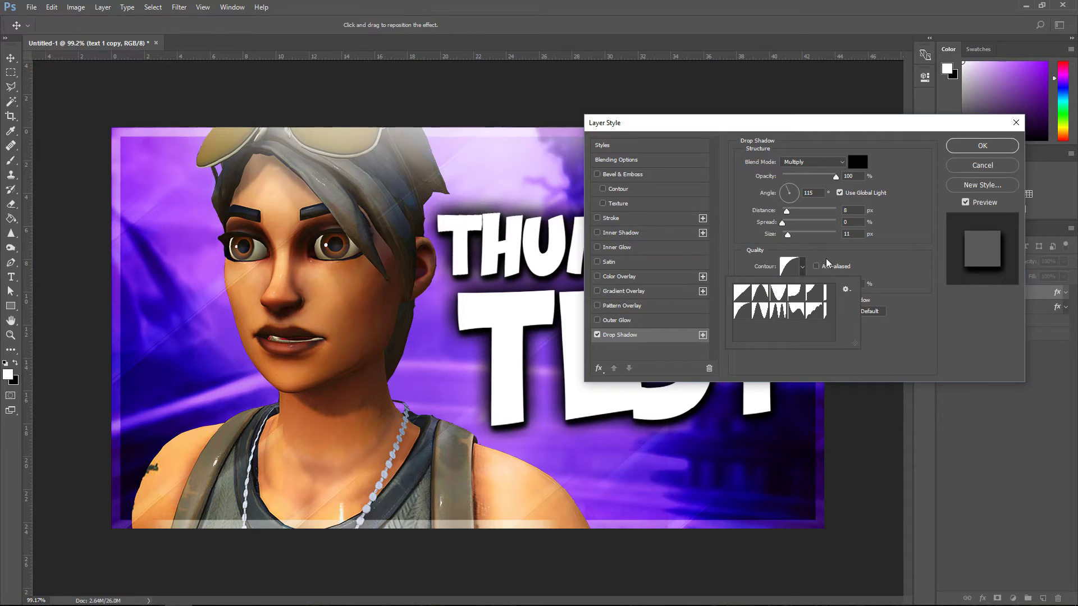
{"action": "left_click", "coordinate": [814, 293]}
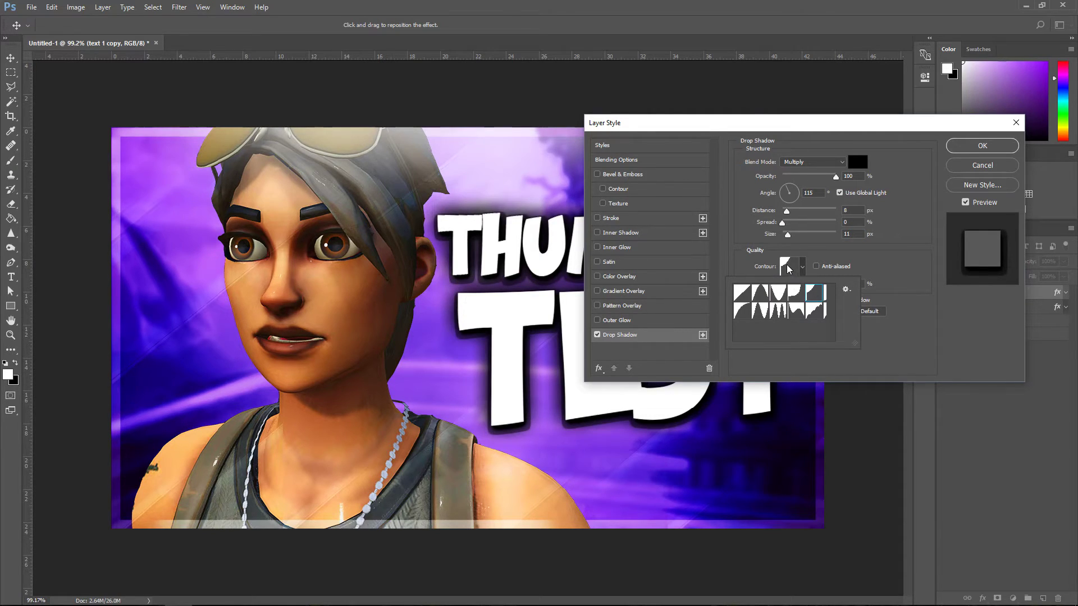
{"action": "left_click", "coordinate": [791, 268]}
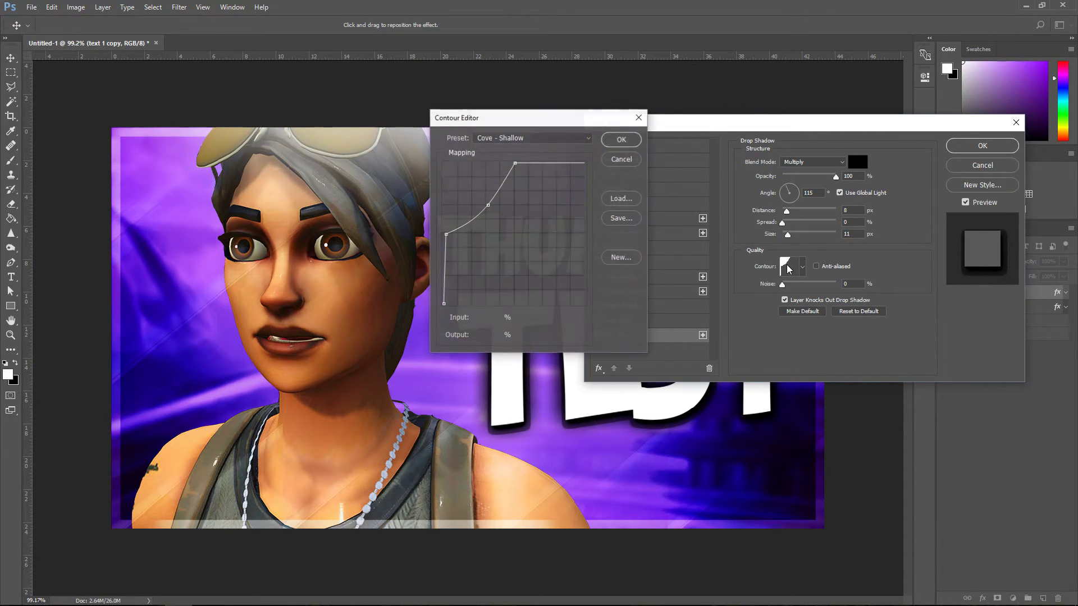
{"action": "left_click", "coordinate": [488, 206]}
{"action": "double_click", "coordinate": [481, 317]}
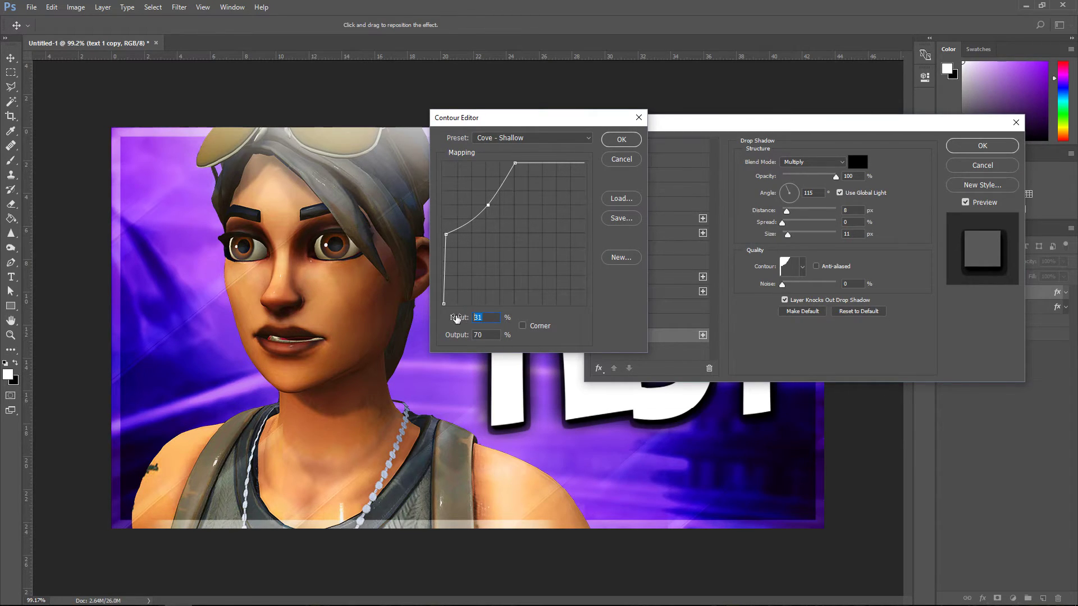
{"action": "type", "text": "13"}
{"action": "key", "text": "Tab"}
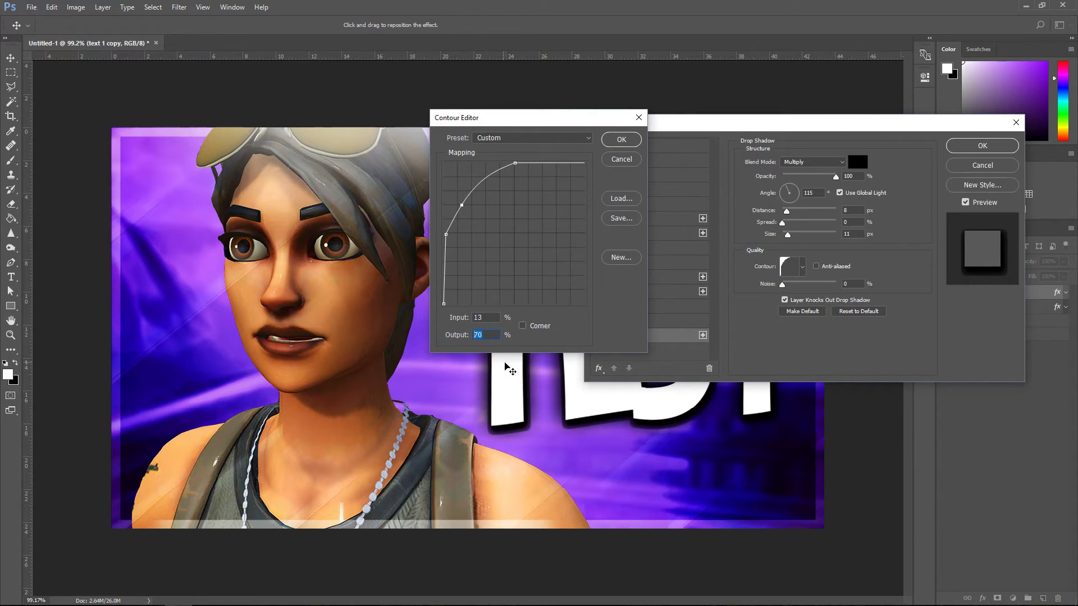
{"action": "type", "text": "82"}
{"action": "left_click", "coordinate": [621, 139]}
{"action": "key", "text": "Return"}
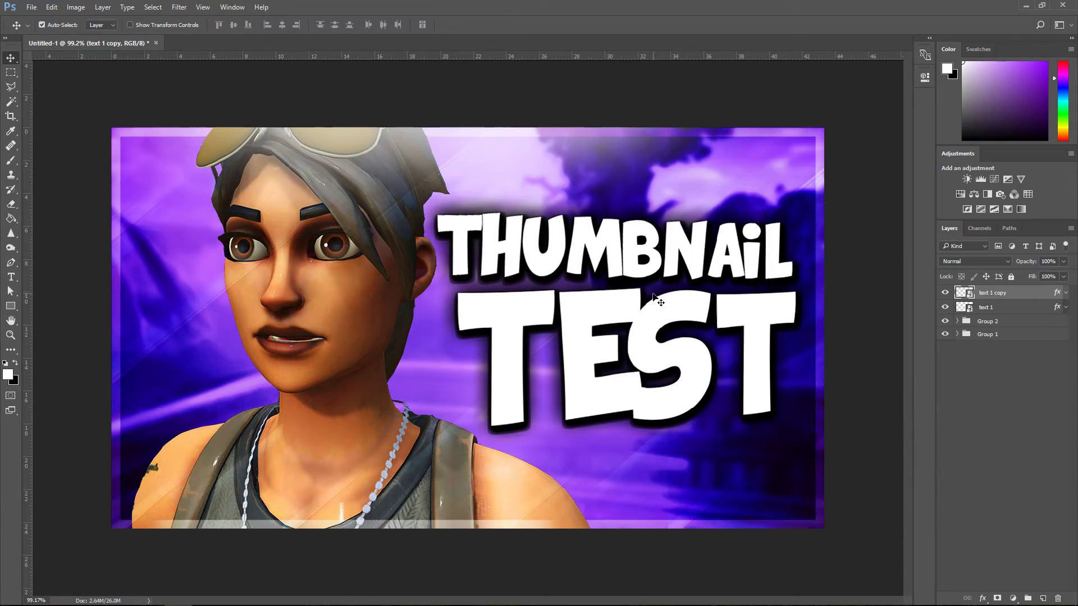
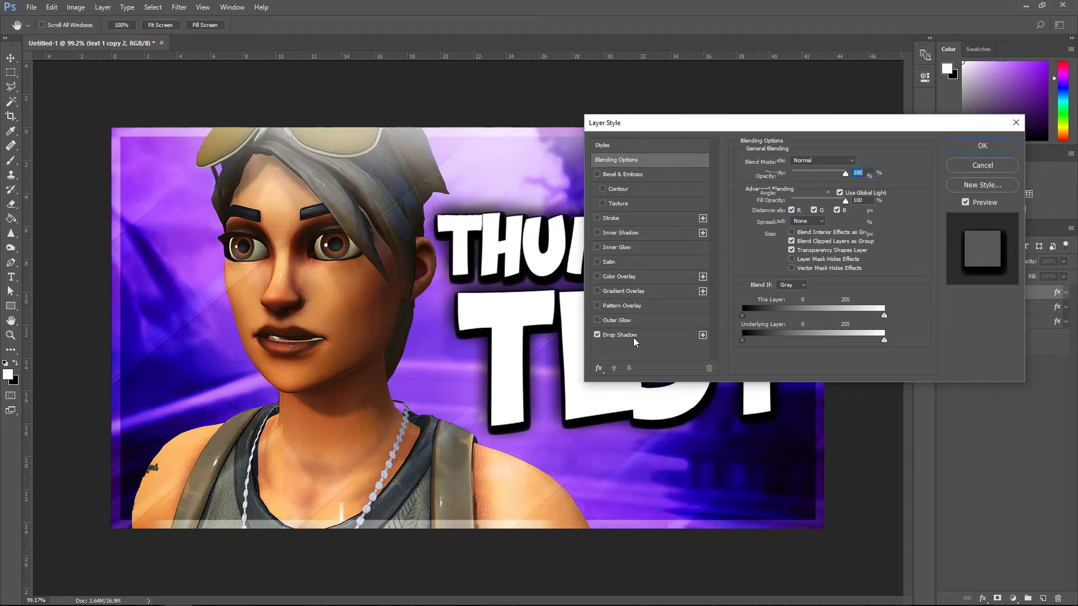
Set the drop shadow of the topmost text copy to 86% opacity, 6 px distance and 4 px size.
{"action": "left_click", "coordinate": [633, 336]}
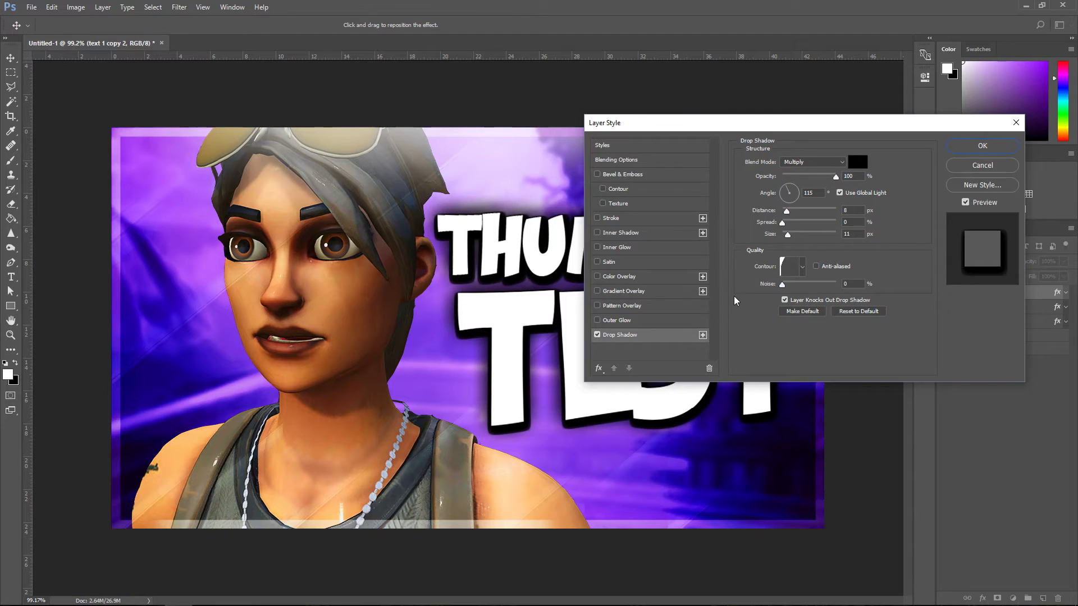
{"action": "left_click", "coordinate": [854, 178]}
{"action": "type", "text": "86"}
{"action": "type", "text": "4"}
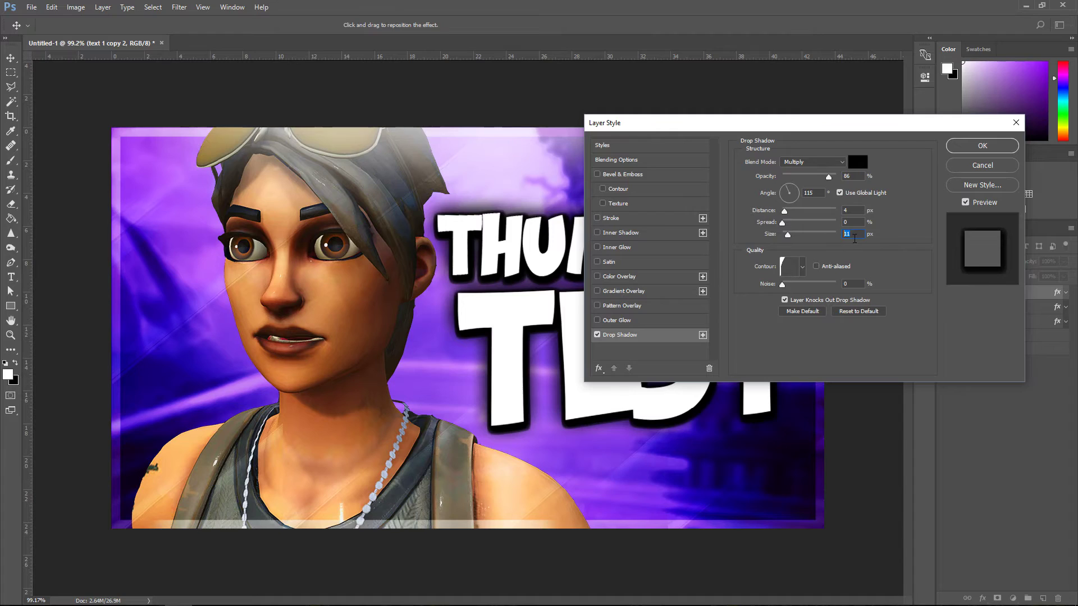
{"action": "type", "text": "5"}
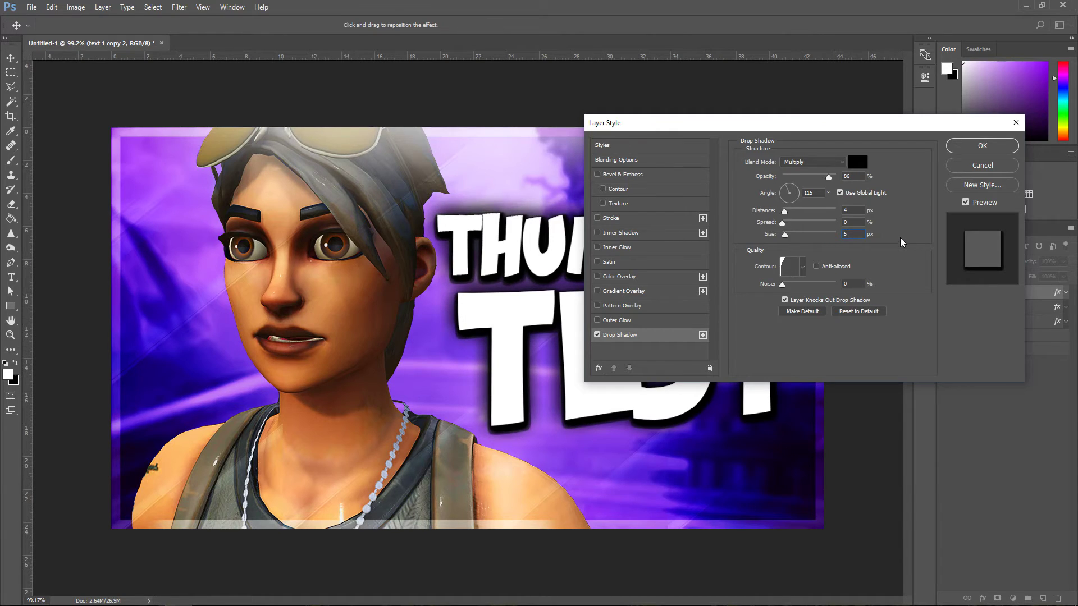
Adjust the drop shadow's contour by moving its middle point to 7% input, and set the shadow angle to 90°.
{"action": "left_click", "coordinate": [803, 269]}
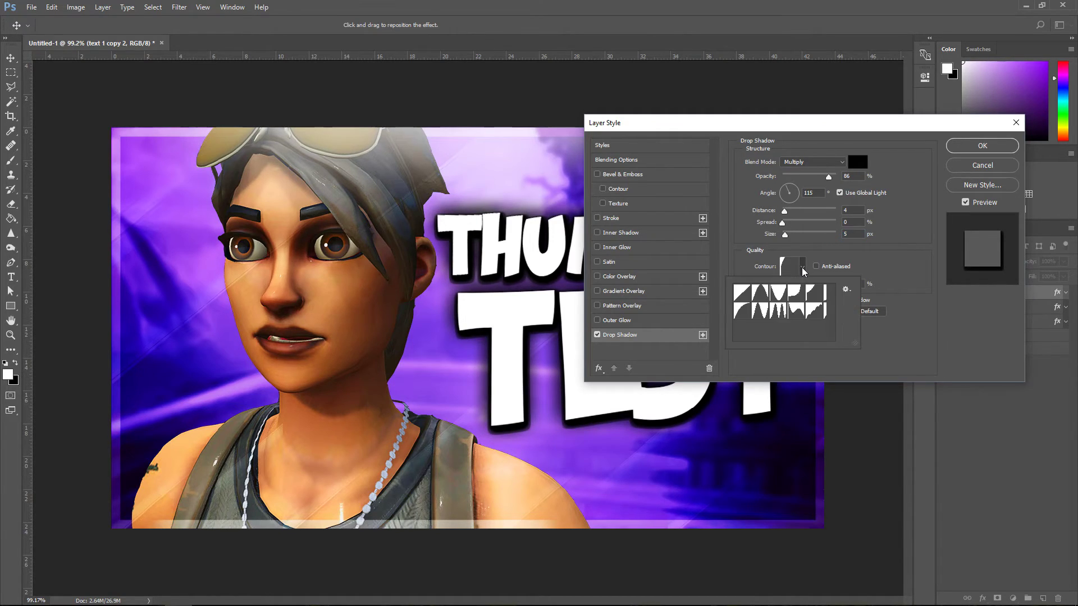
{"action": "left_click", "coordinate": [802, 273]}
{"action": "left_click", "coordinate": [791, 268]}
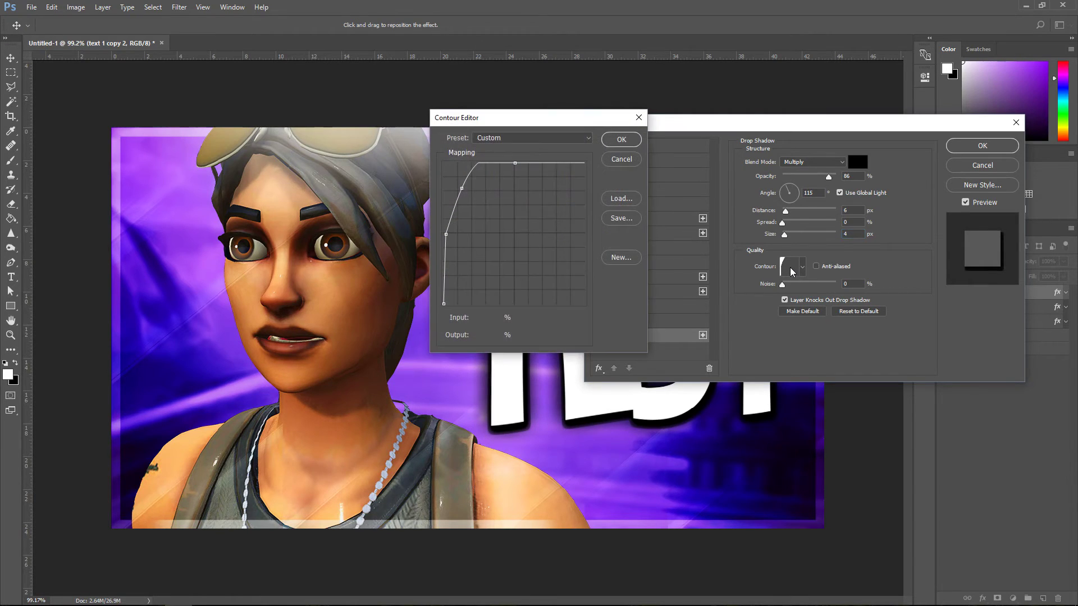
{"action": "left_click", "coordinate": [462, 187]}
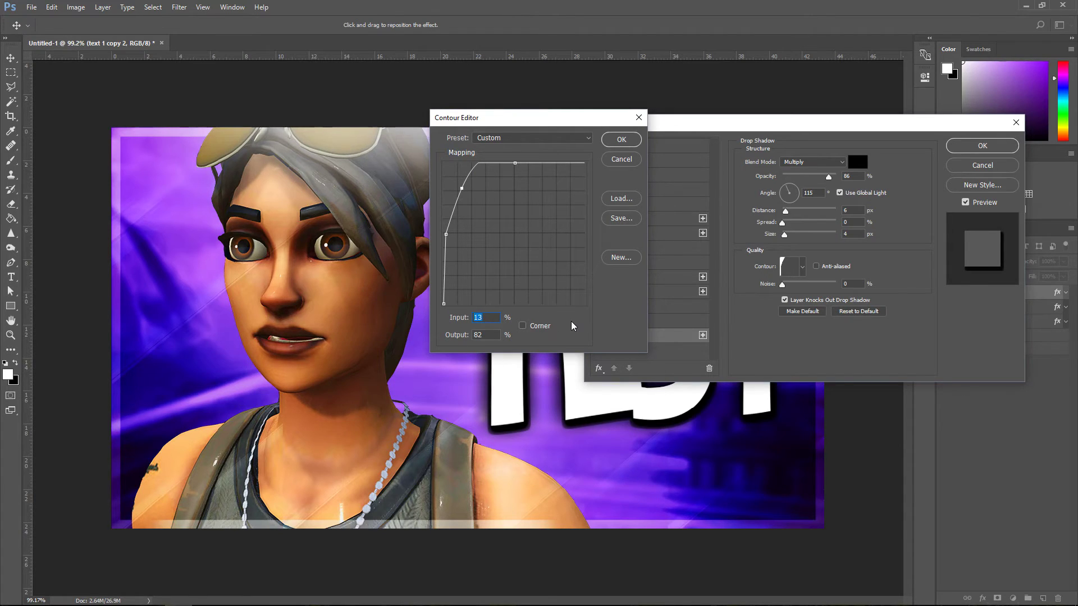
{"action": "type", "text": "7"}
{"action": "double_click", "coordinate": [483, 338]}
{"action": "type", "text": "8"}
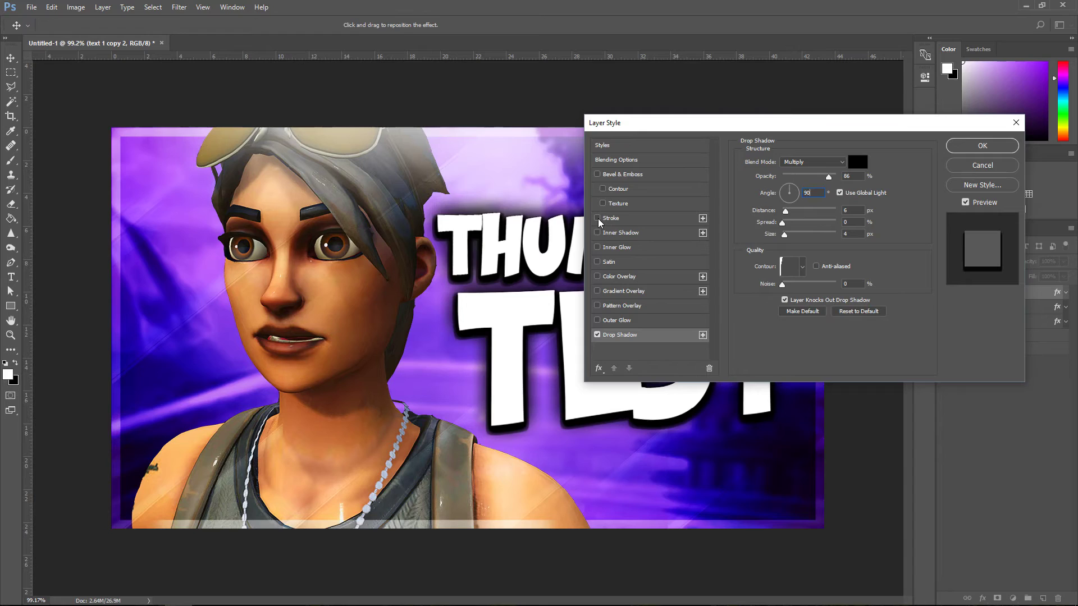
Add a stroke of 6 px positioned outside to the topmost text copy.
{"action": "left_click", "coordinate": [597, 219]}
{"action": "left_click", "coordinate": [611, 220]}
{"action": "left_click", "coordinate": [857, 160]}
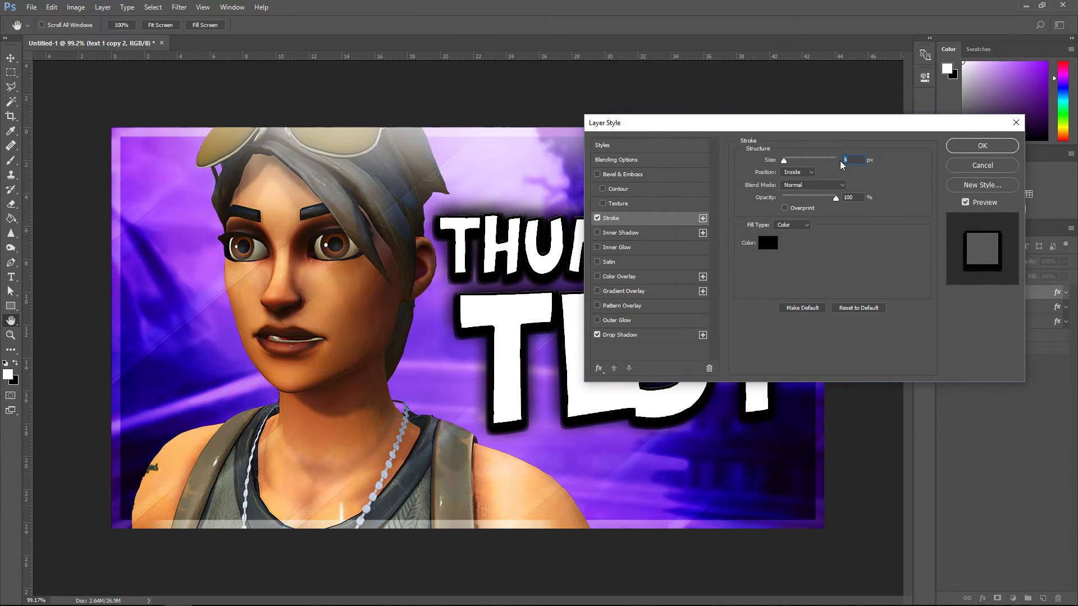
{"action": "type", "text": "6"}
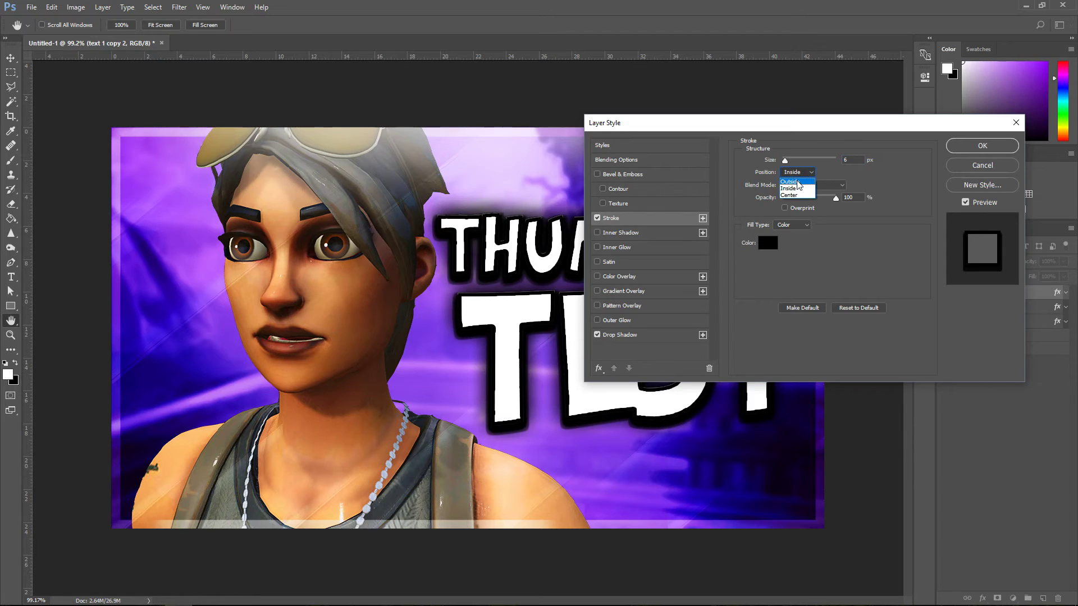
{"action": "left_click", "coordinate": [798, 179]}
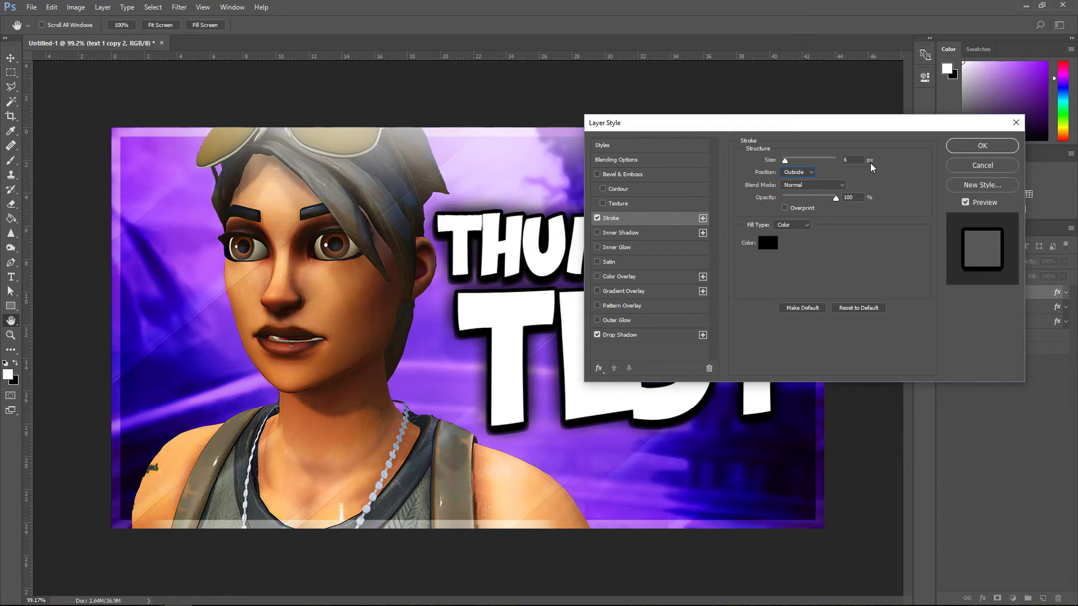
Change the stroke's fill type to Gradient and load the Orange, Yellow, Orange preset.
{"action": "left_click", "coordinate": [789, 226]}
{"action": "left_click", "coordinate": [786, 240]}
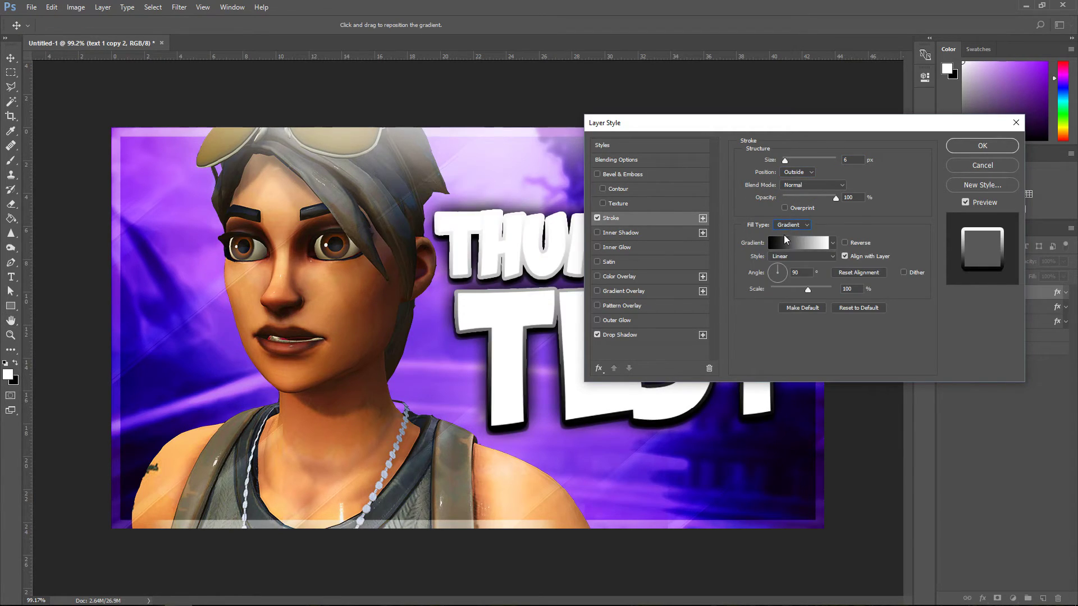
{"action": "left_click", "coordinate": [781, 246]}
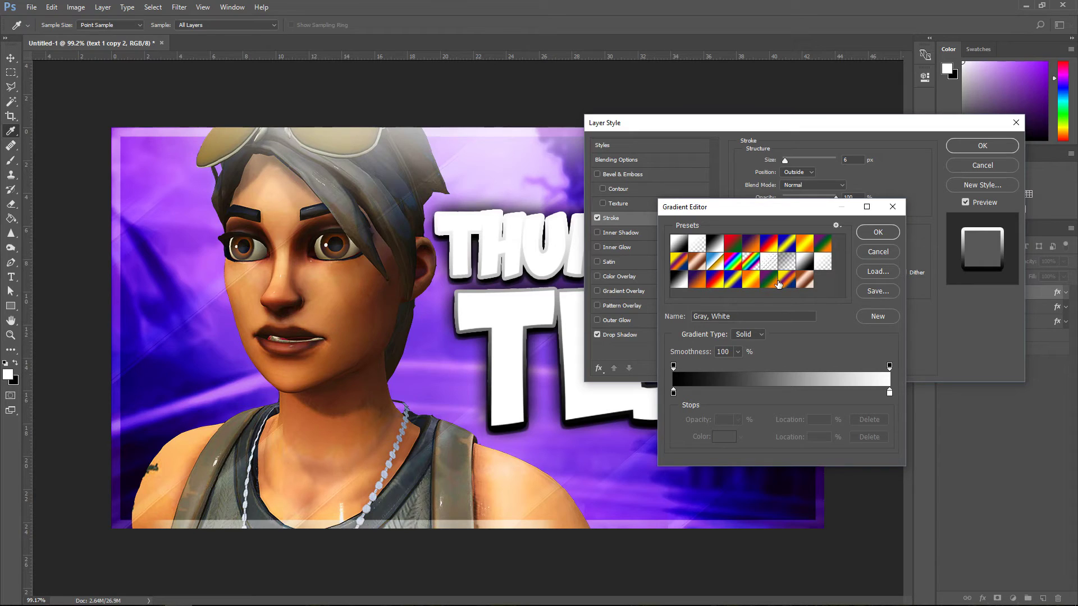
{"action": "left_click", "coordinate": [751, 279]}
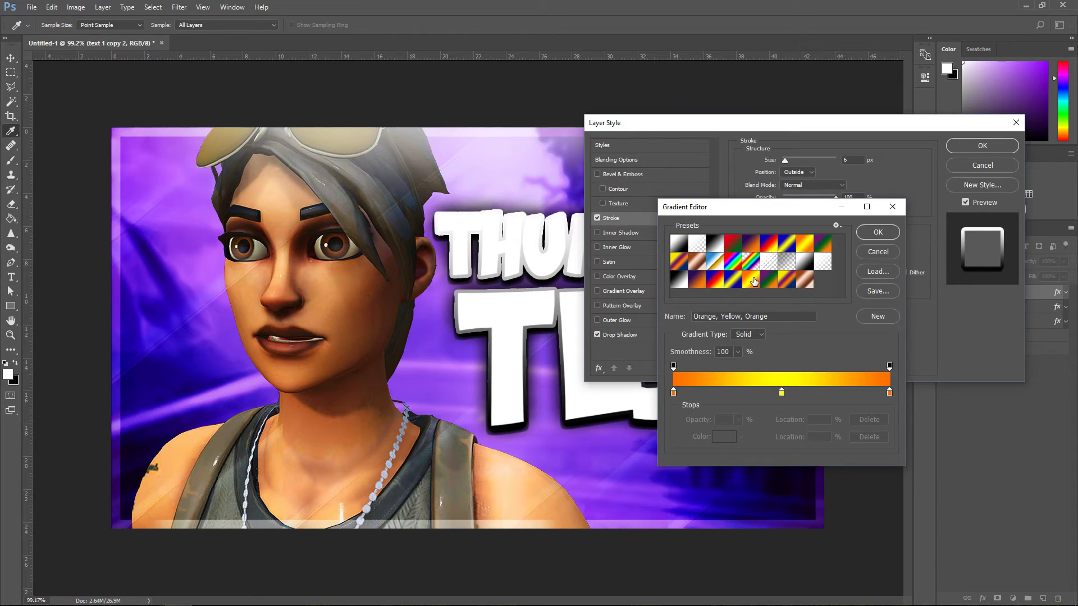
Recolor the stroke gradient's starting stop to 150900 and its middle stop to ff3000.
{"action": "left_click", "coordinate": [674, 393]}
{"action": "left_click", "coordinate": [723, 437]}
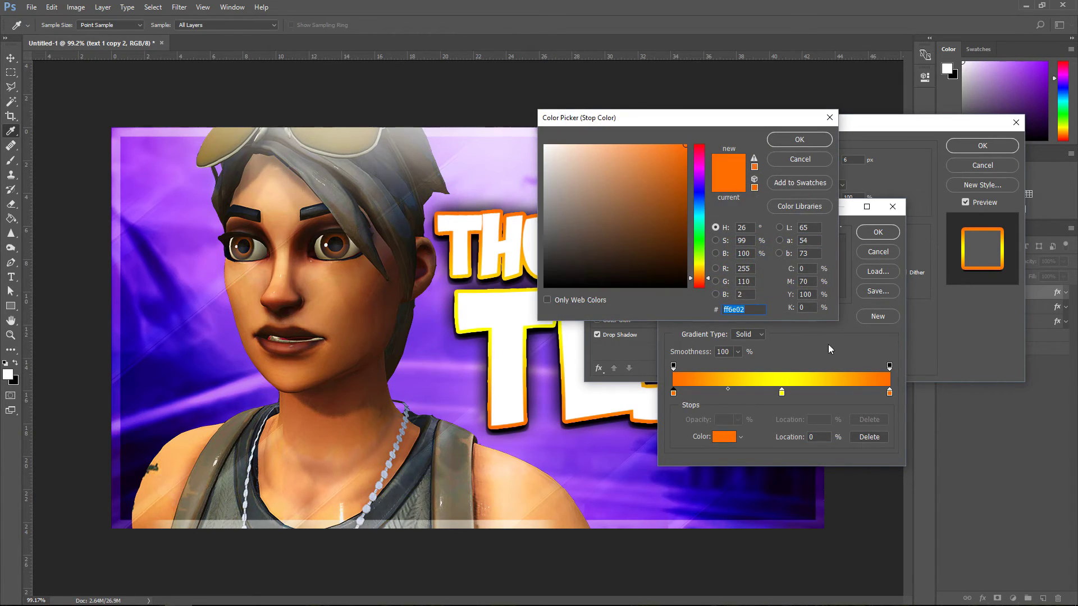
{"action": "type", "text": "15"}
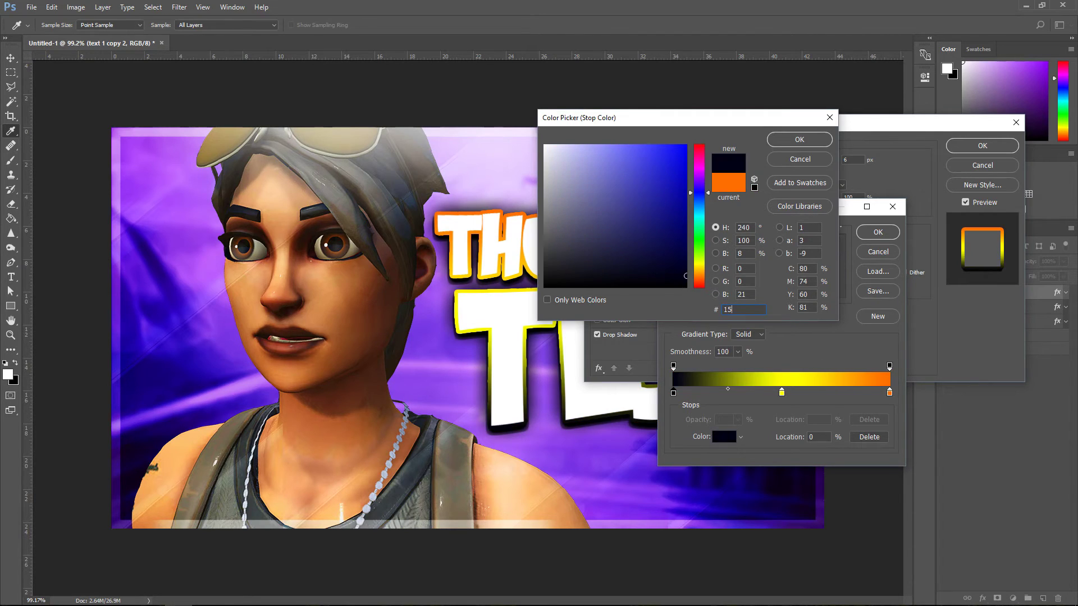
{"action": "type", "text": "0900"}
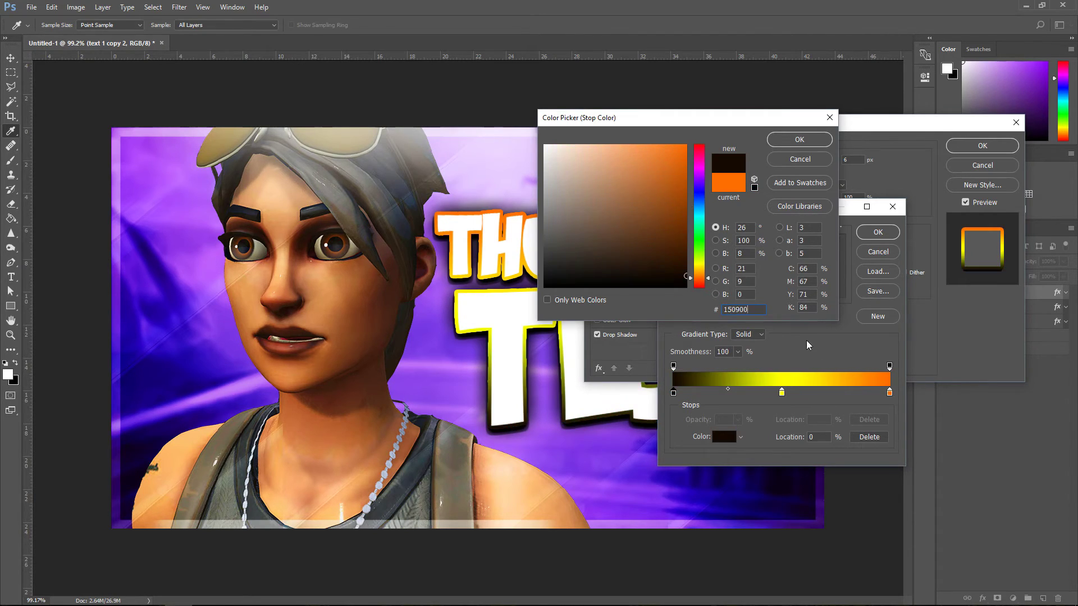
{"action": "left_click", "coordinate": [799, 141]}
{"action": "left_click", "coordinate": [782, 394]}
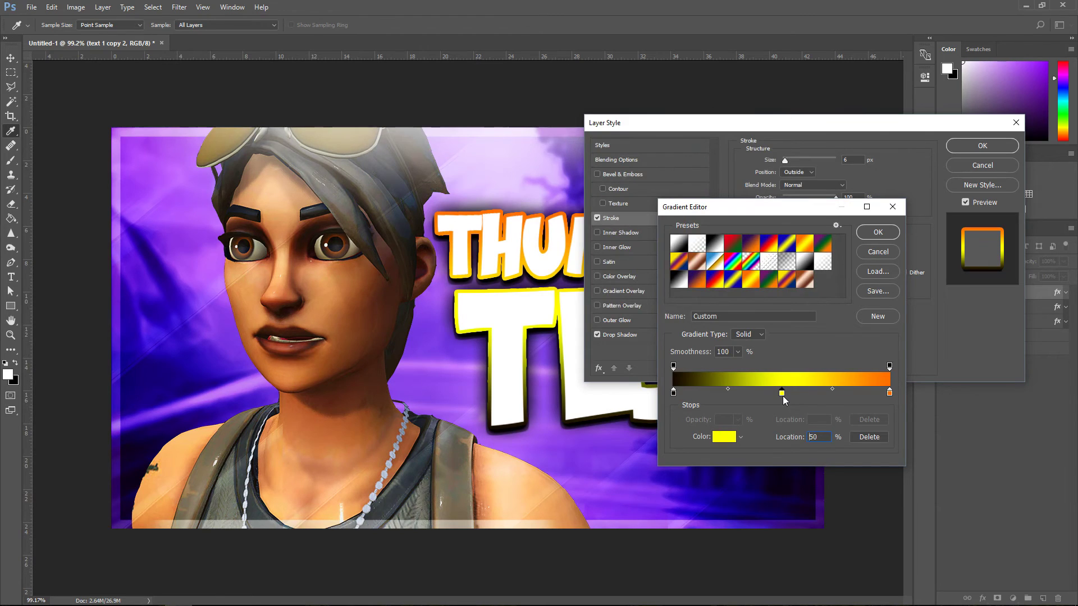
{"action": "left_click", "coordinate": [723, 439]}
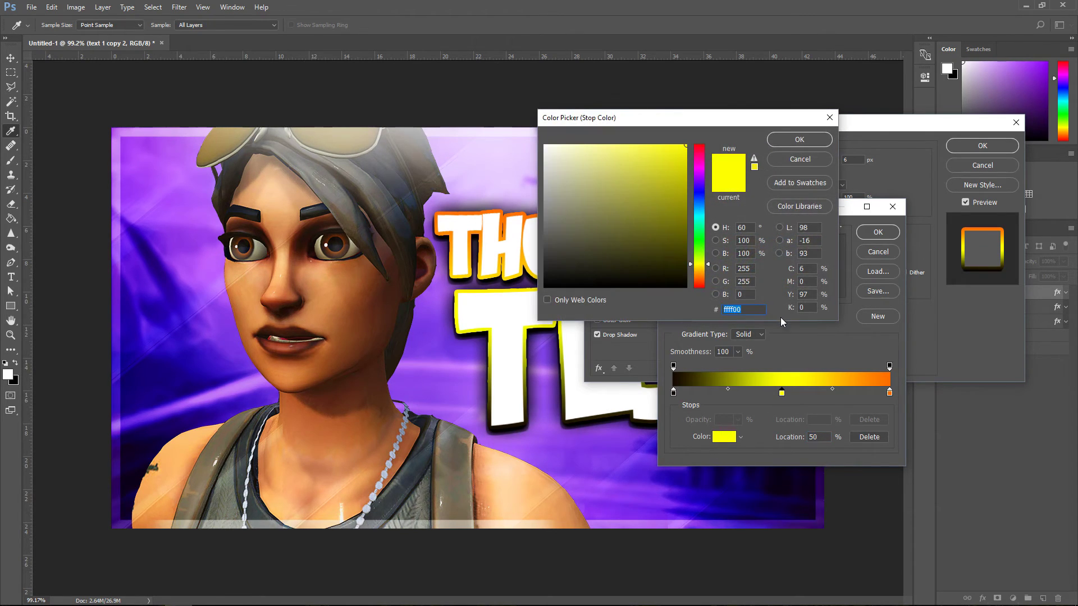
{"action": "type", "text": "ff3000"}
{"action": "key", "text": "Return"}
Recolor the stroke gradient's end stop to ffa200 and accept the gradient.
{"action": "left_click", "coordinate": [889, 393]}
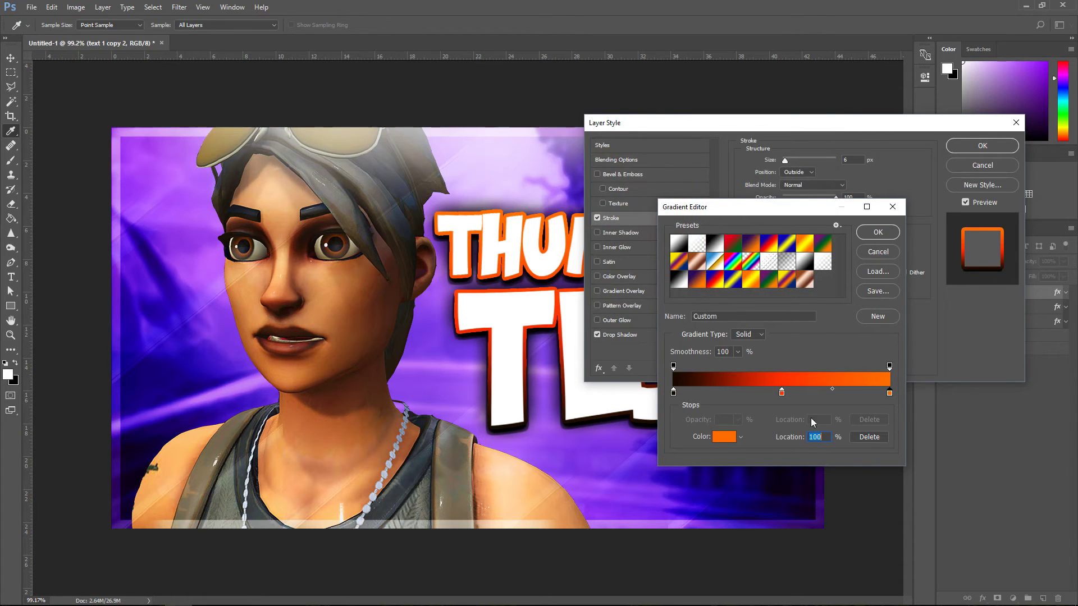
{"action": "left_click", "coordinate": [716, 437]}
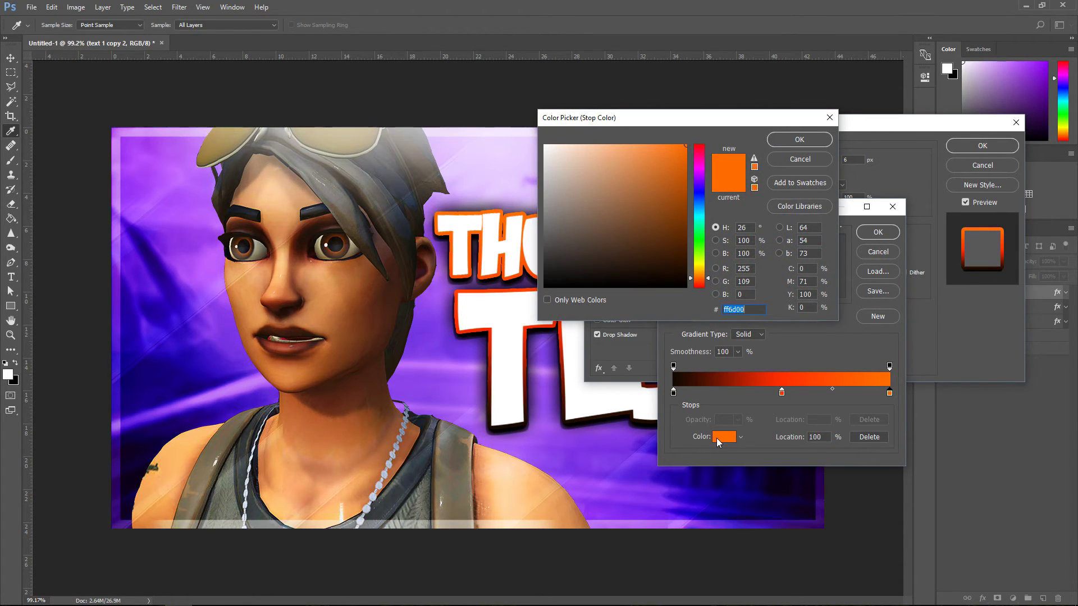
{"action": "type", "text": "ffa"}
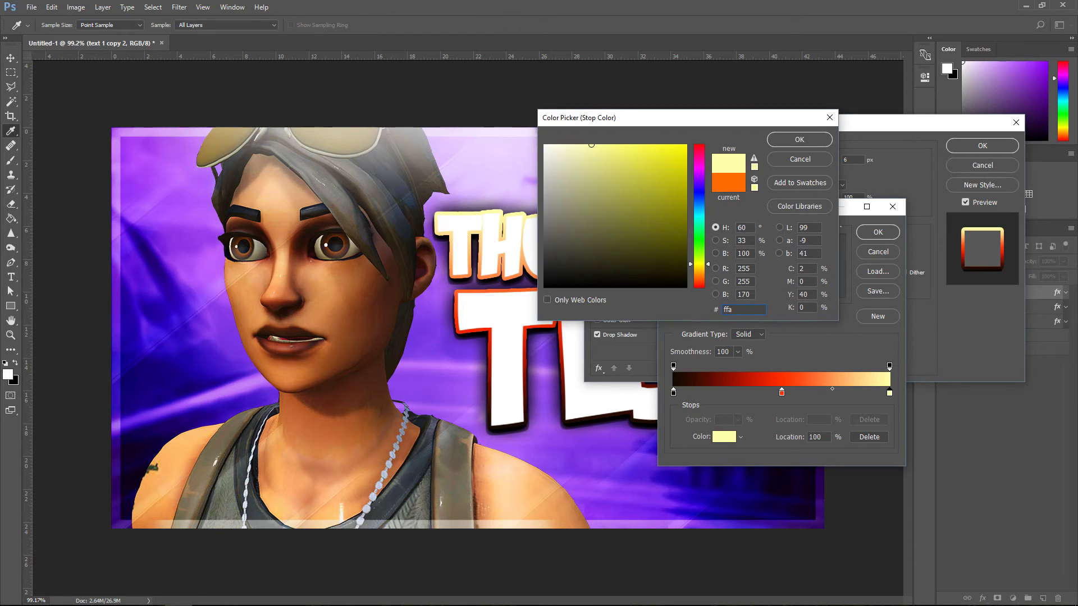
{"action": "type", "text": "200"}
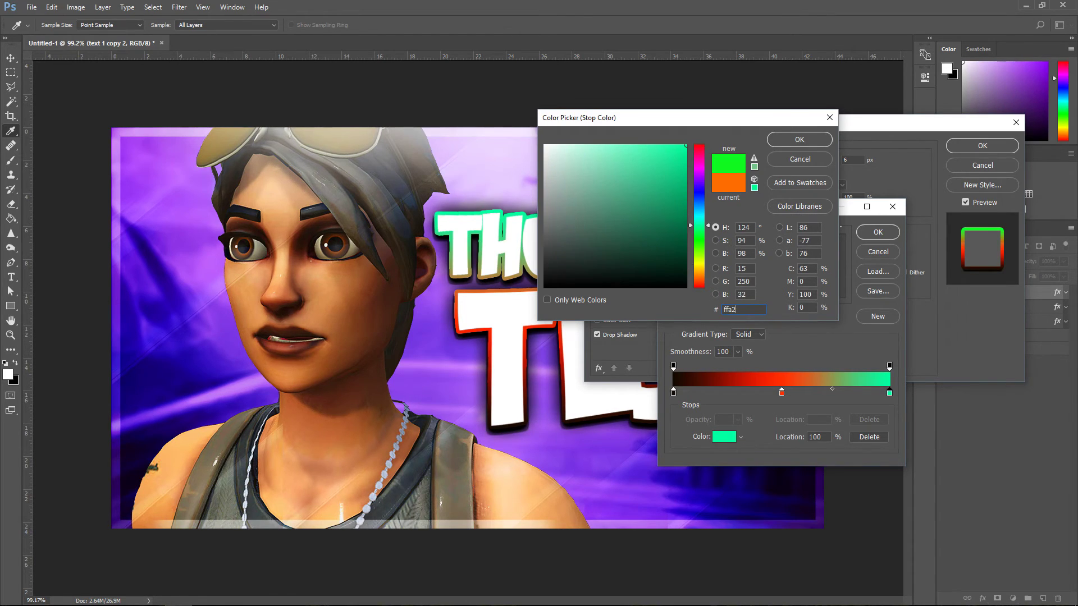
{"action": "left_click", "coordinate": [799, 139]}
{"action": "left_click", "coordinate": [878, 231]}
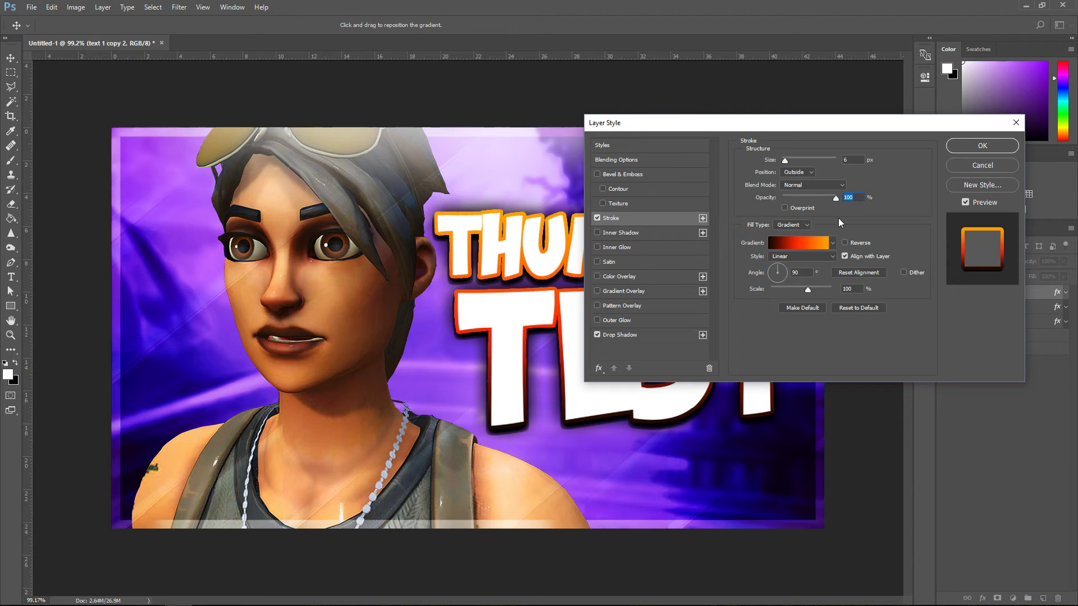
Lower the stroke opacity to 66%, set the gradient's middle stop location to 69% and apply the layer style.
{"action": "left_click_drag", "start_coordinate": [834, 198], "coordinate": [817, 198]}
{"action": "left_click", "coordinate": [797, 242]}
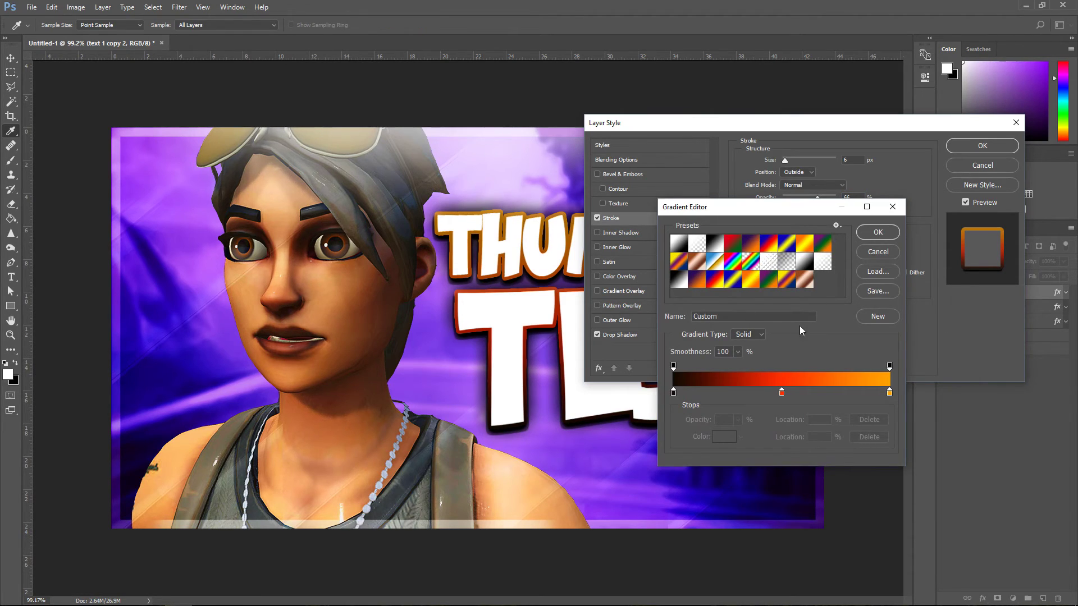
{"action": "left_click", "coordinate": [781, 393]}
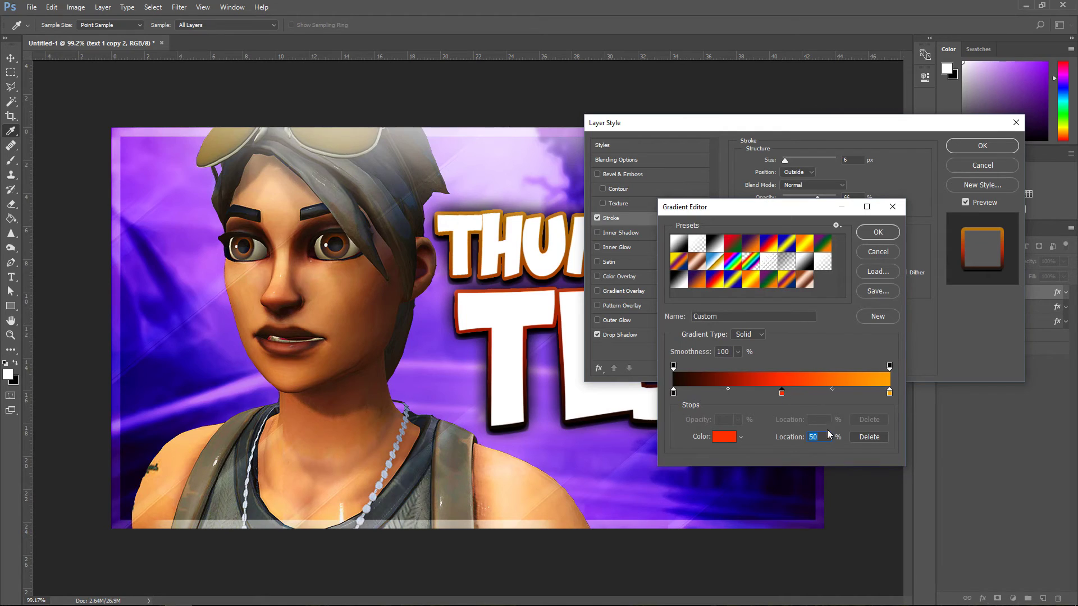
{"action": "type", "text": "69"}
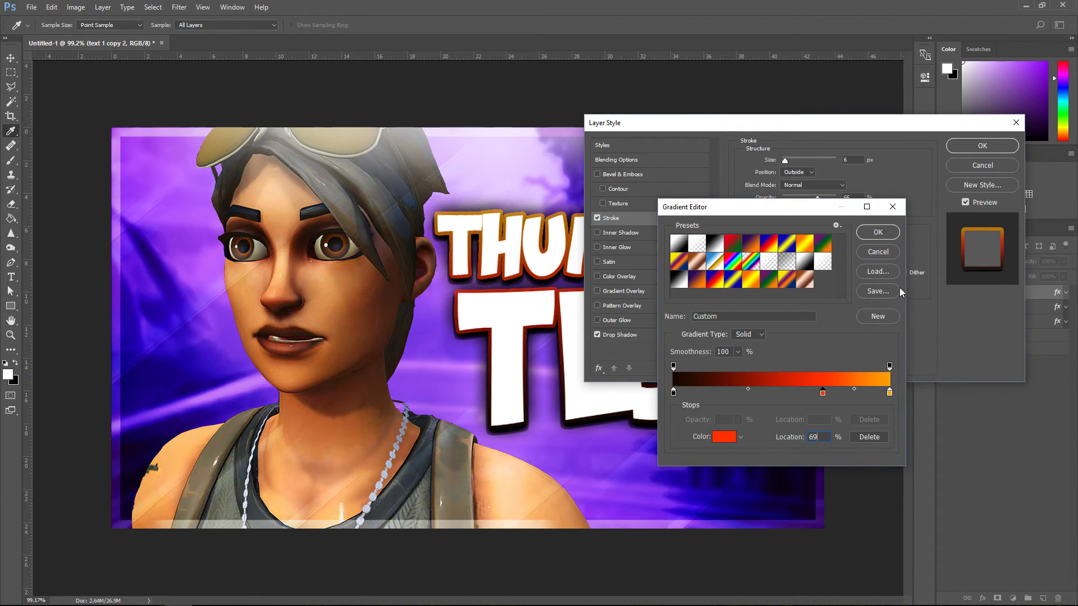
{"action": "left_click", "coordinate": [879, 232]}
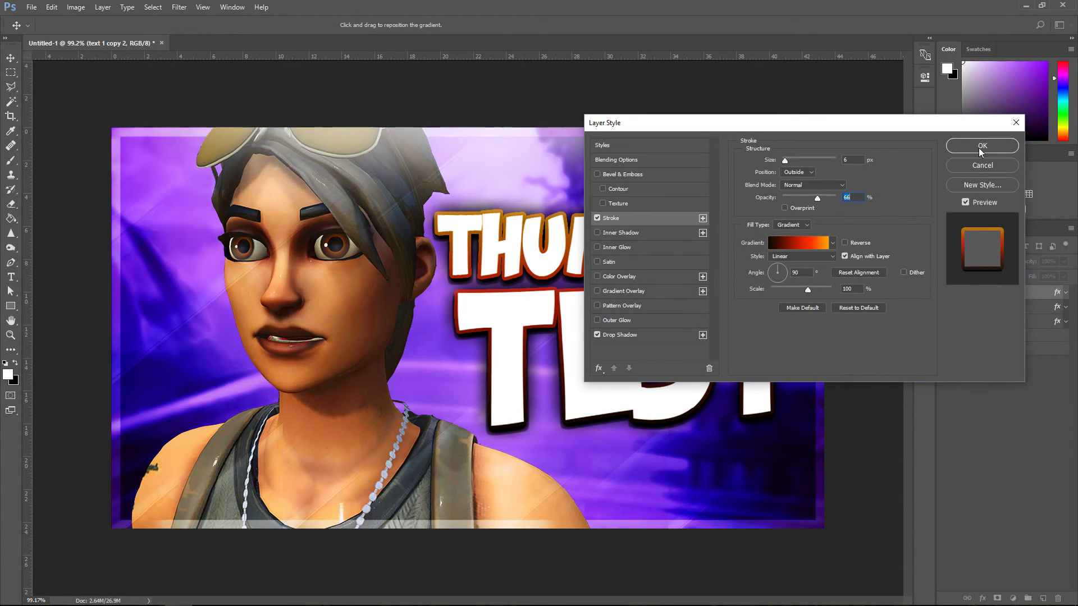
{"action": "left_click", "coordinate": [959, 147]}
Place the glass-texture image from the video folder in File Explorer, scaled down and positioned to cover the THUMBNAIL TEST title.
{"action": "key", "text": "alt+Tab"}
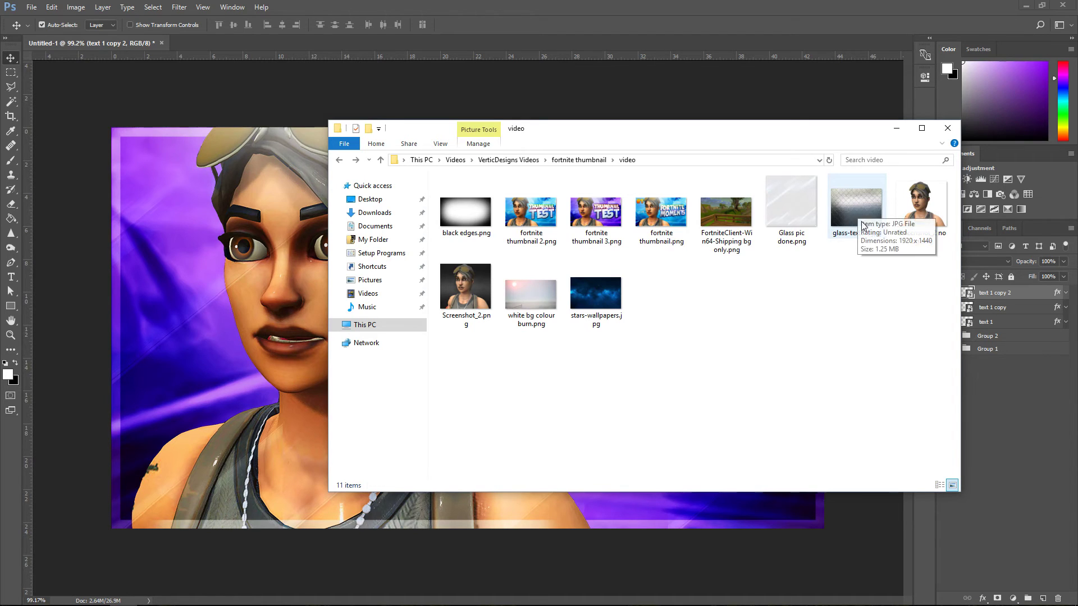
{"action": "left_click_drag", "start_coordinate": [858, 208], "coordinate": [809, 98]}
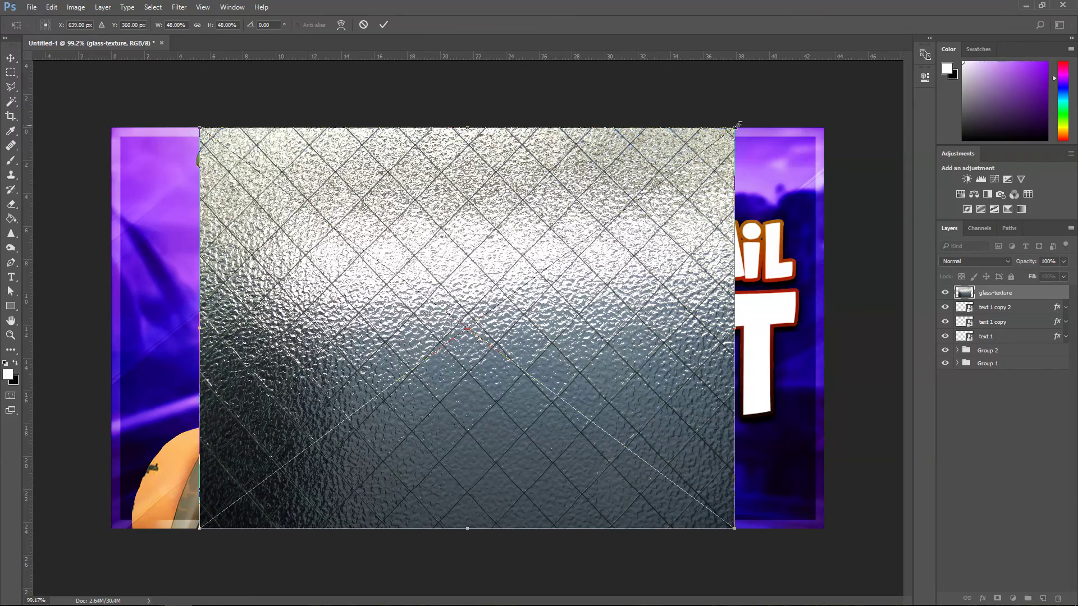
{"action": "left_click_drag", "start_coordinate": [736, 124], "coordinate": [623, 202]}
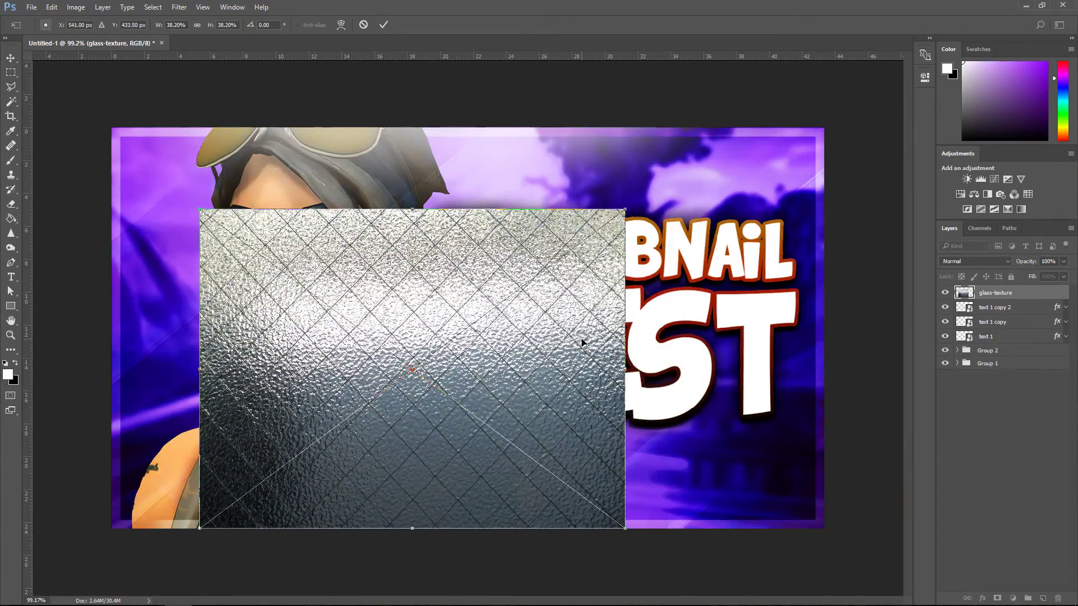
{"action": "left_click_drag", "start_coordinate": [584, 341], "coordinate": [801, 285]}
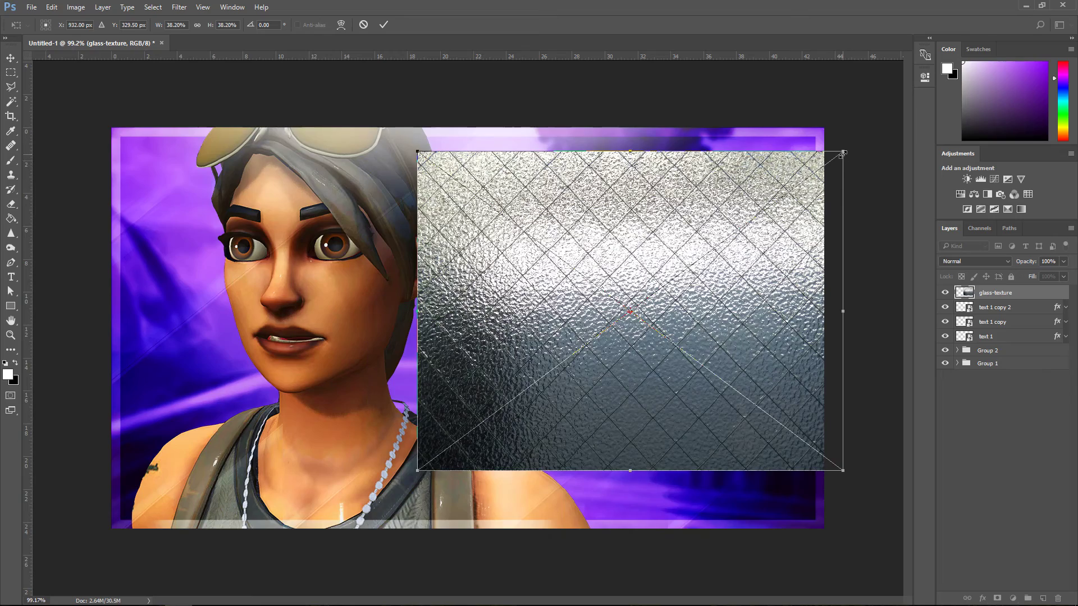
{"action": "left_click_drag", "start_coordinate": [838, 152], "coordinate": [798, 180]}
{"action": "key", "text": "Return"}
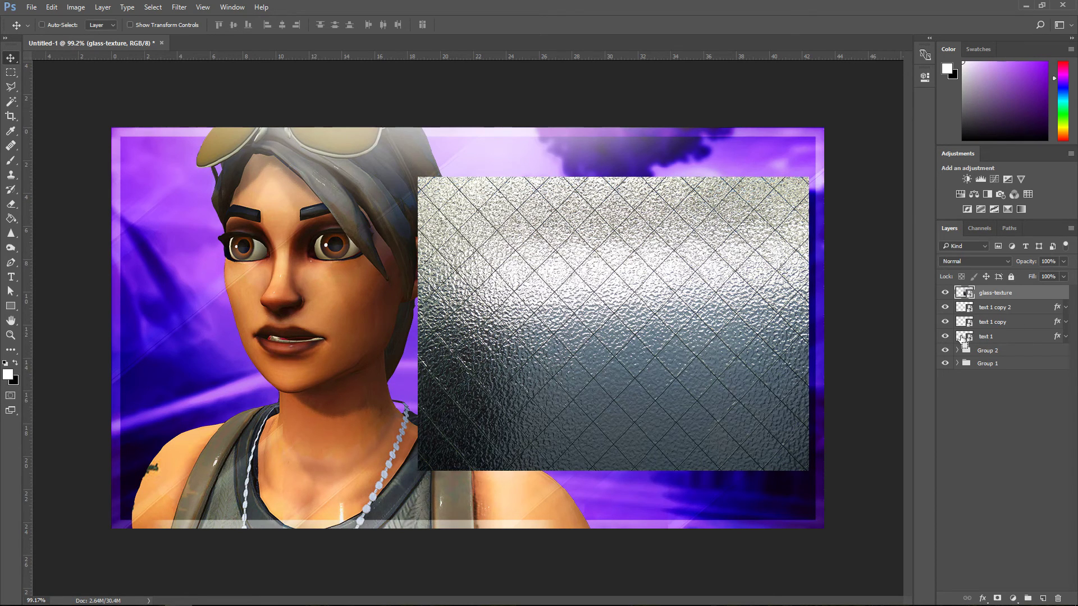
Load the text 1 outline as a selection, copy that part of the glass texture to a new layer, and reselect the glass-texture layer.
{"action": "left_click", "coordinate": [961, 337], "text": "ctrl"}
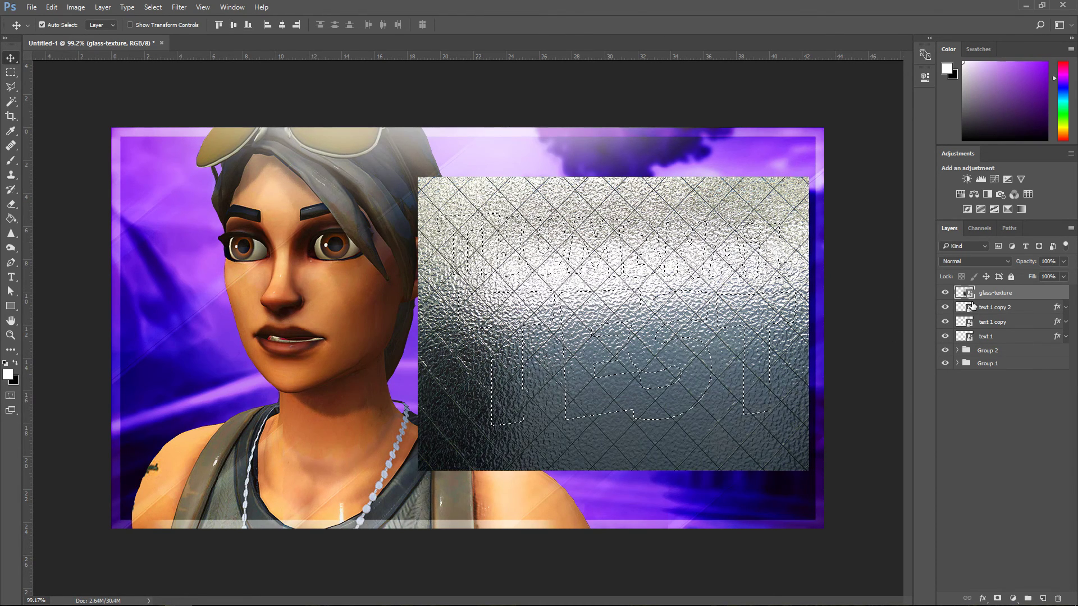
{"action": "key", "text": "ctrl+j"}
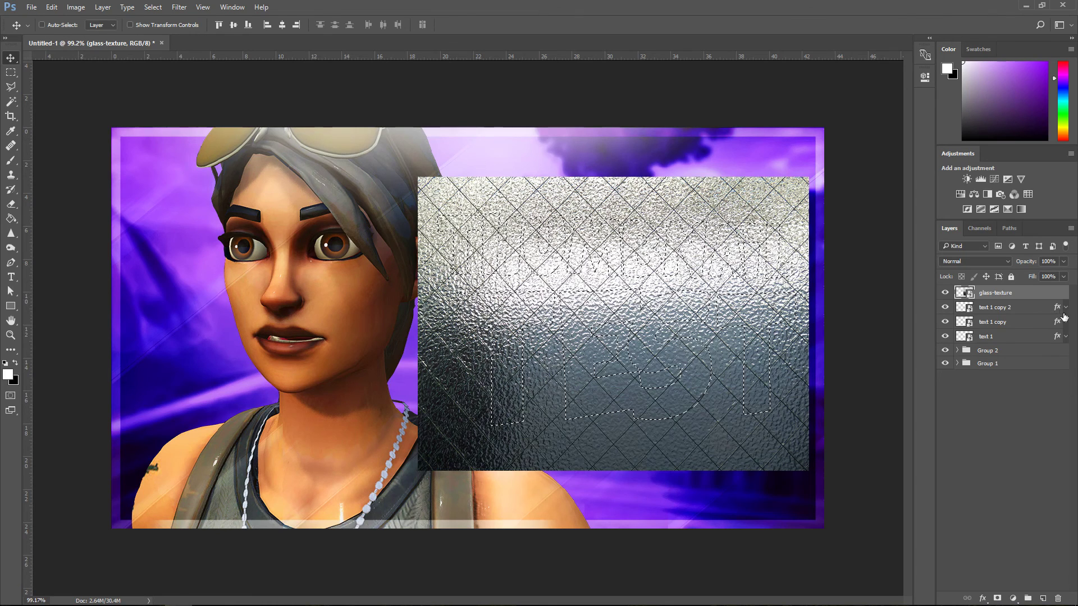
{"action": "left_click", "coordinate": [1019, 308]}
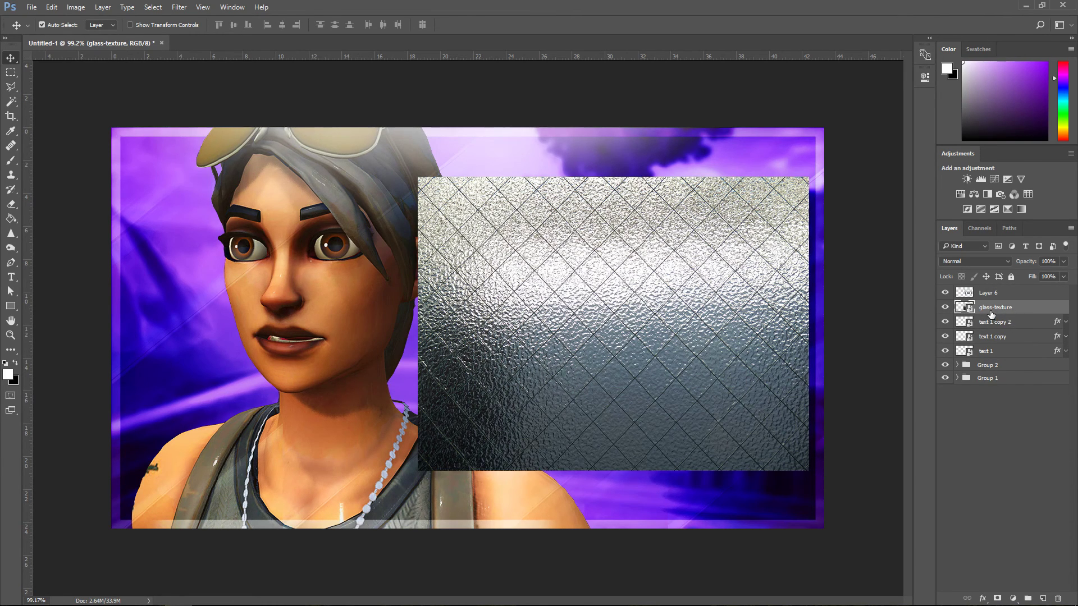
Delete the full glass-texture layer and blend the text-shaped glass layer with Hard Light at 41% opacity.
{"action": "key", "text": "Delete"}
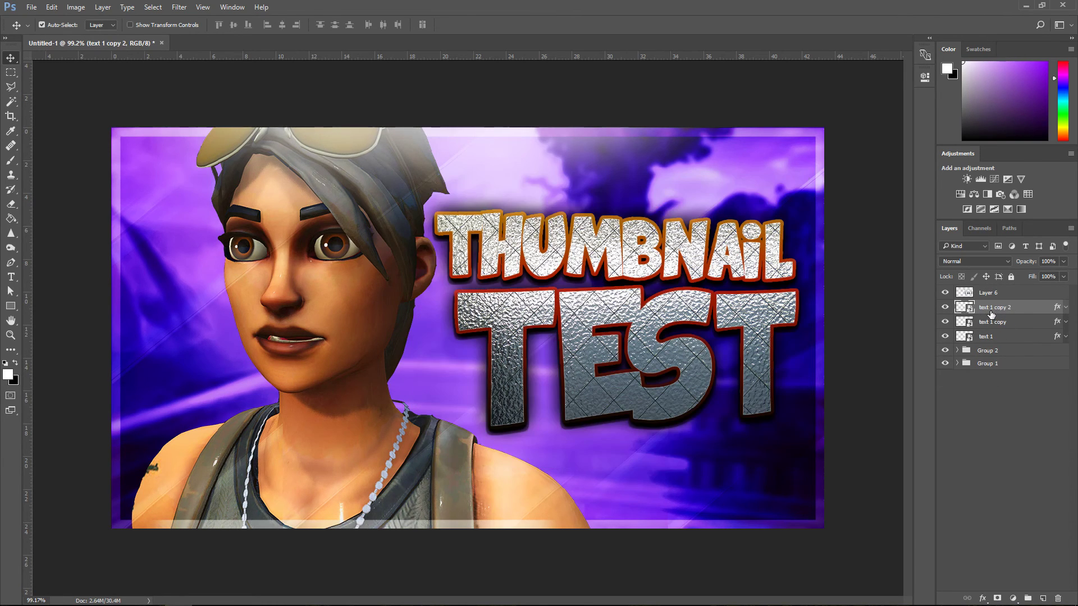
{"action": "left_click", "coordinate": [1016, 294]}
{"action": "left_click", "coordinate": [966, 261]}
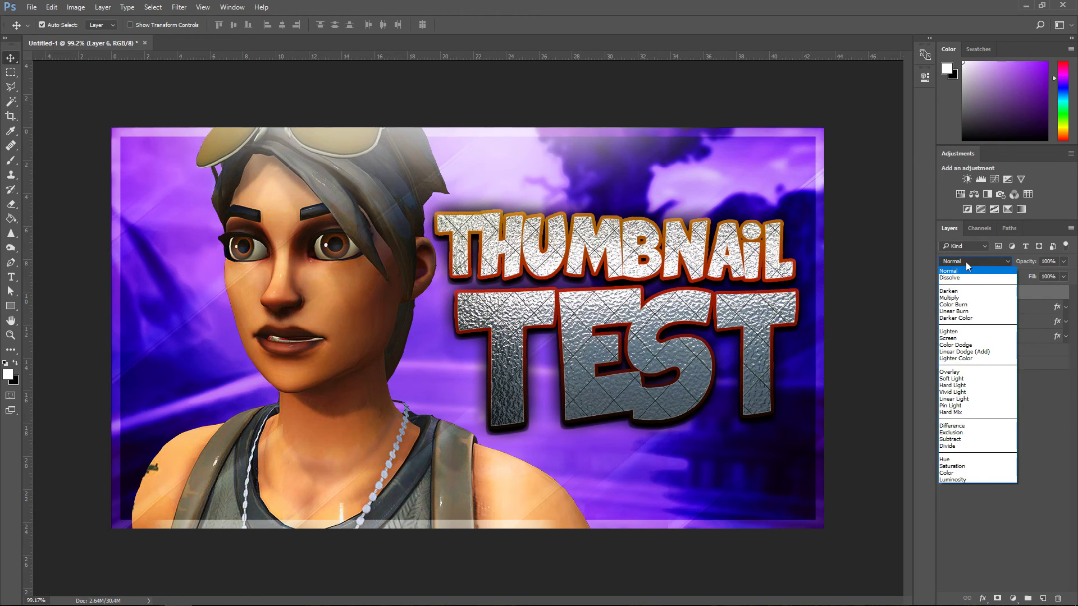
{"action": "left_click", "coordinate": [965, 384]}
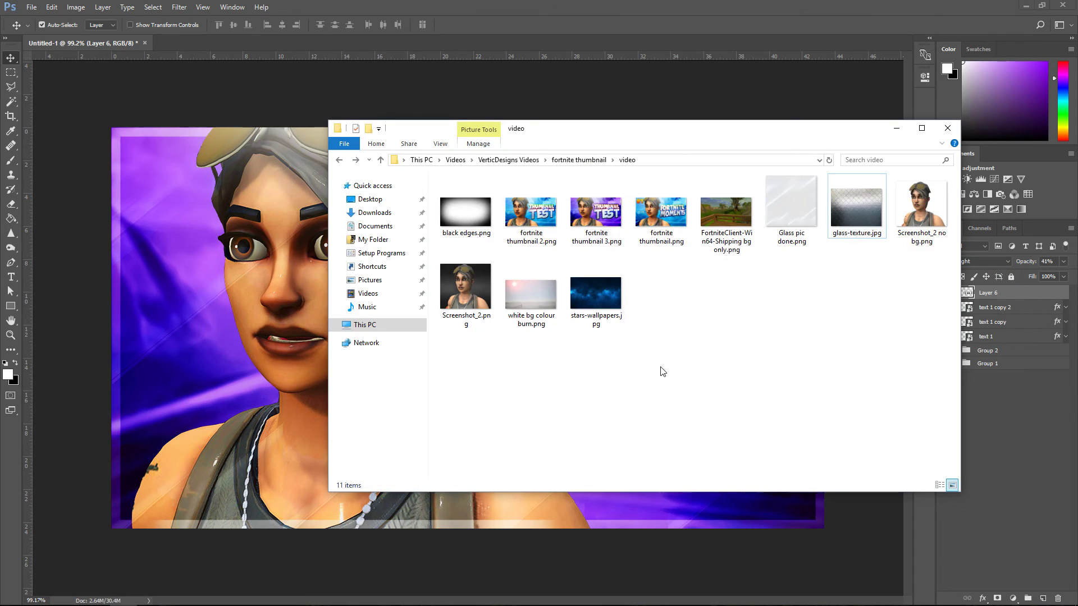
Place stars-wallpapers.jpg from the video folder in File Explorer, scaled down and positioned over the THUMBNAIL TEST title.
{"action": "double_click", "coordinate": [601, 292]}
{"action": "left_click", "coordinate": [1063, 6]}
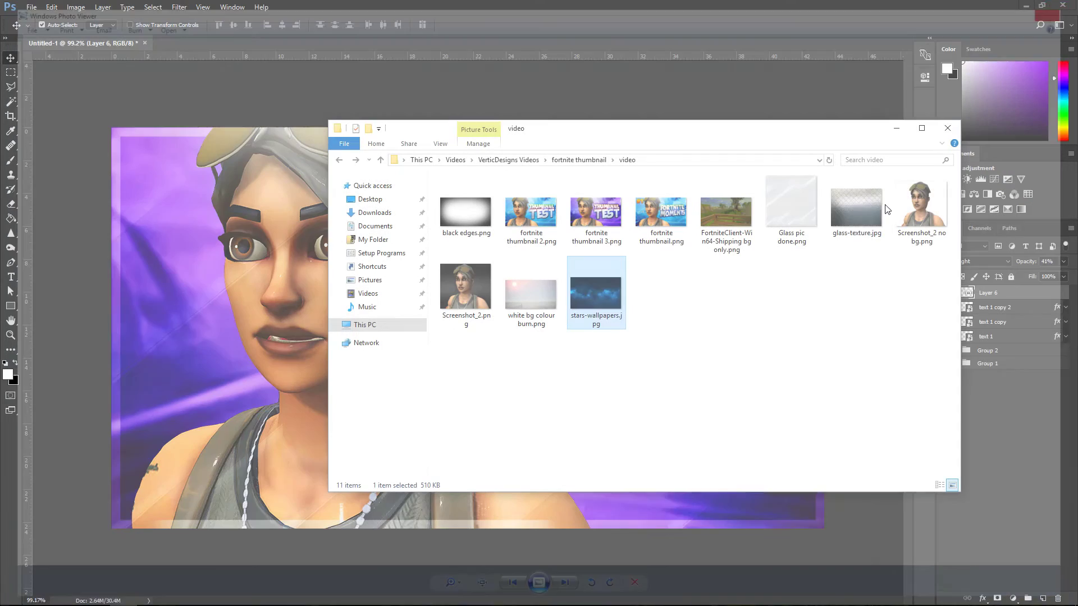
{"action": "left_click_drag", "start_coordinate": [595, 296], "coordinate": [483, 505]}
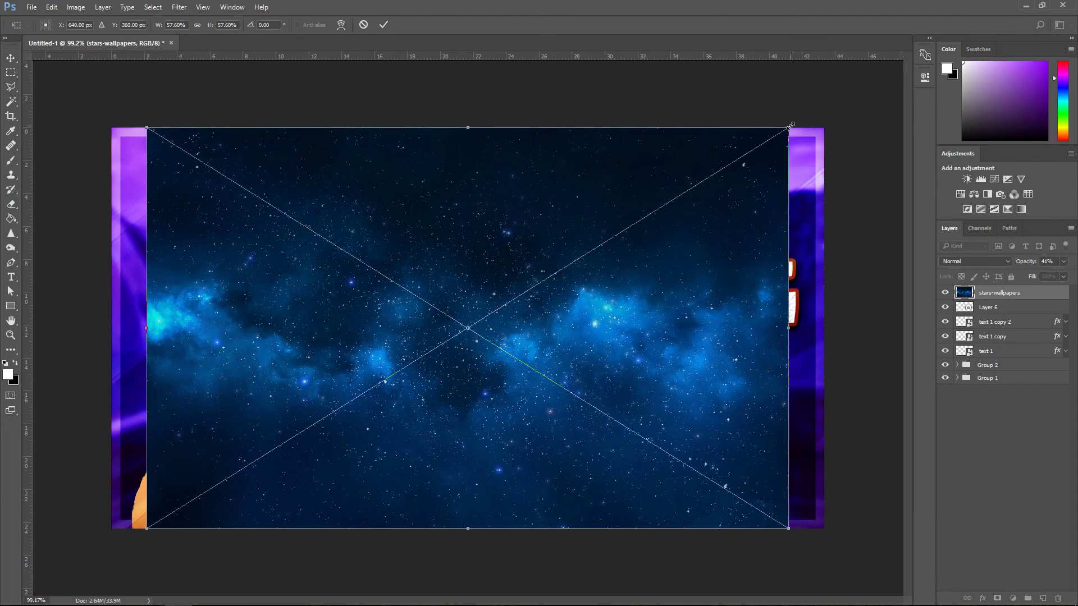
{"action": "left_click_drag", "start_coordinate": [790, 126], "coordinate": [630, 223]}
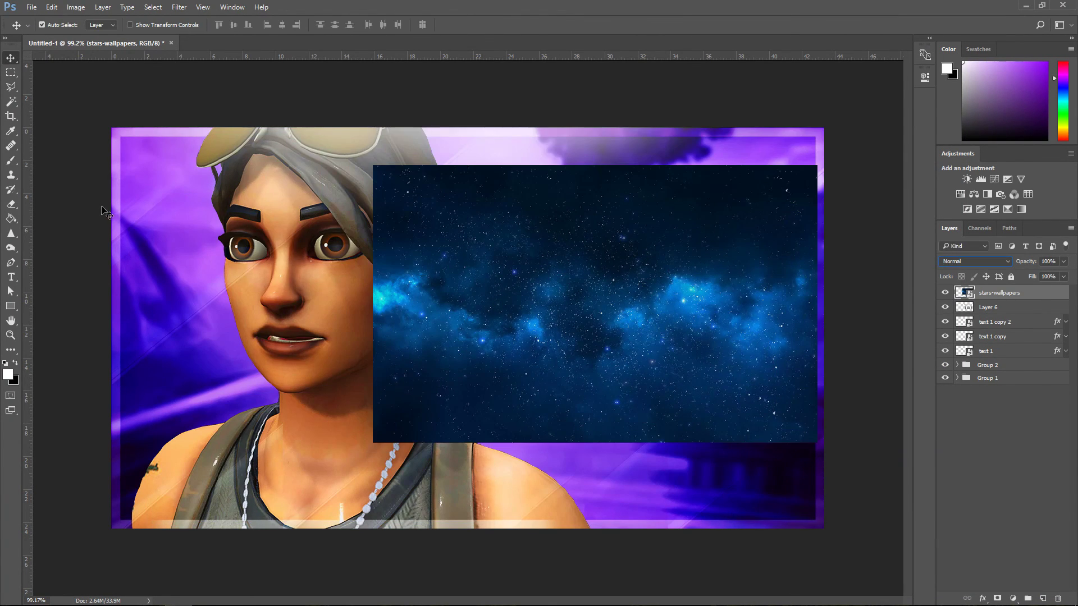
Erase the outer edges of the rasterized stars-wallpapers layer with a soft 200 px eraser and set its blend mode to Lighten.
{"action": "left_click", "coordinate": [11, 204]}
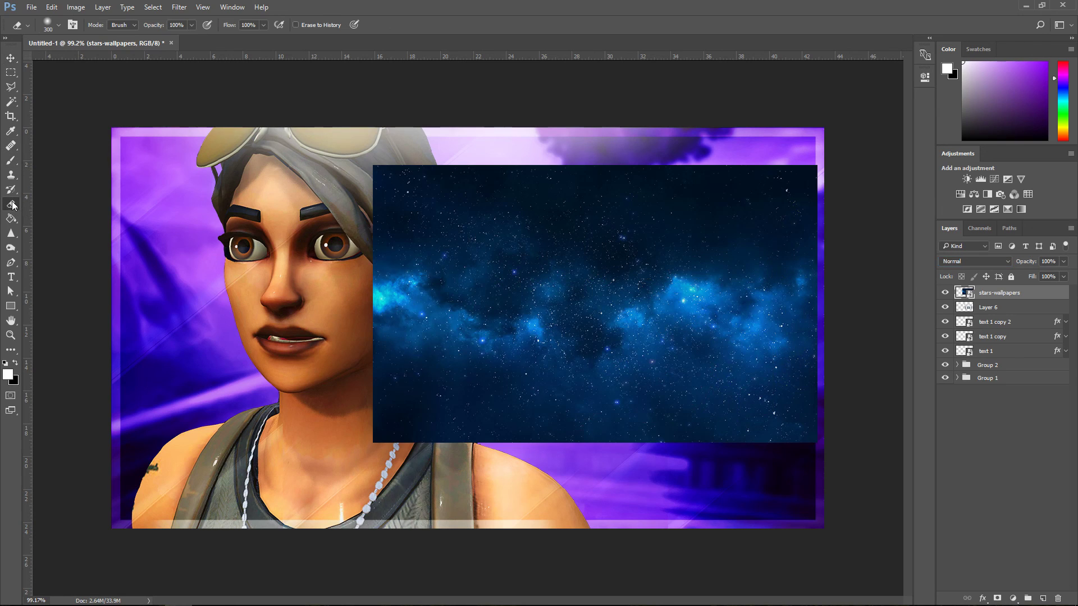
{"action": "left_click", "coordinate": [471, 204]}
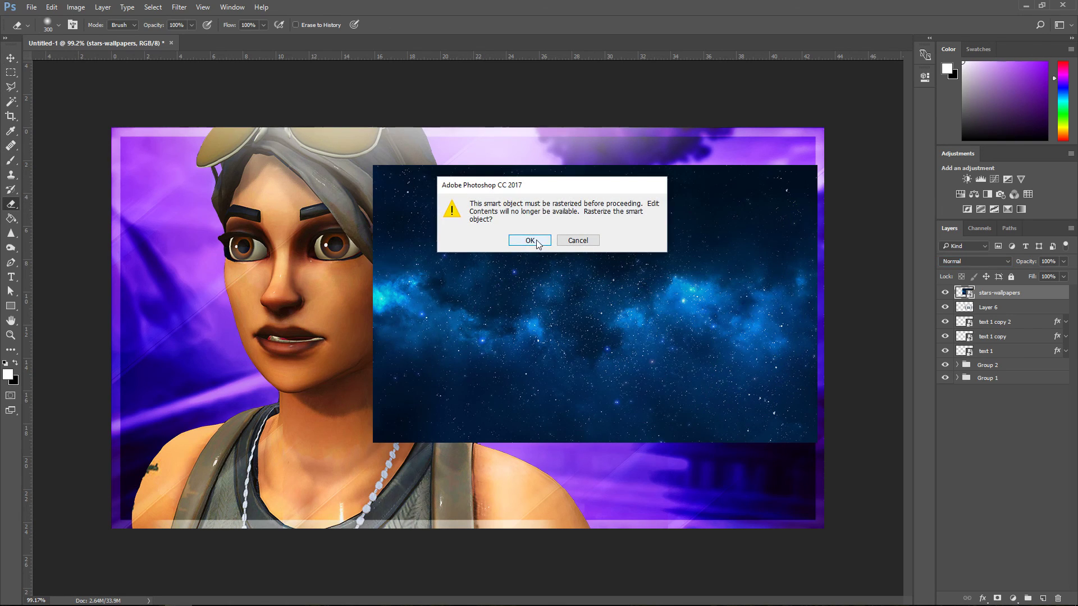
{"action": "left_click", "coordinate": [536, 240]}
{"action": "key", "text": "bracketleft"}
{"action": "key", "text": "bracketleft"}
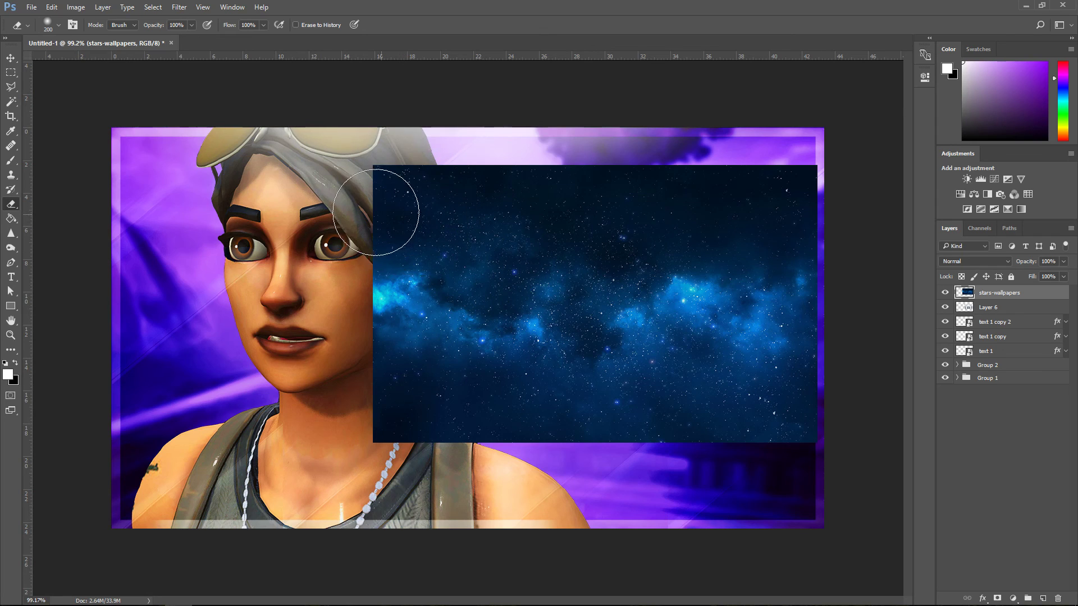
{"action": "mouse_move", "coordinate": [350, 194]}
{"action": "left_mouse_down"}
{"action": "mouse_move", "coordinate": [746, 109]}
{"action": "mouse_move", "coordinate": [859, 264]}
{"action": "mouse_move", "coordinate": [667, 472]}
{"action": "mouse_move", "coordinate": [393, 348]}
{"action": "mouse_move", "coordinate": [387, 162]}
{"action": "left_mouse_up"}
{"action": "left_click", "coordinate": [952, 263]}
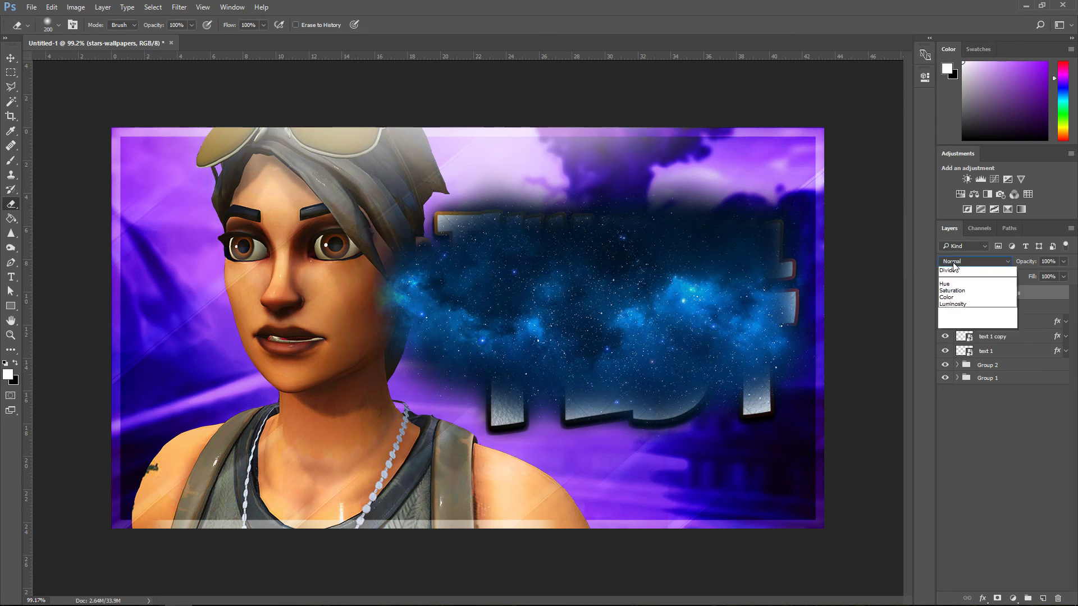
{"action": "left_click", "coordinate": [965, 333]}
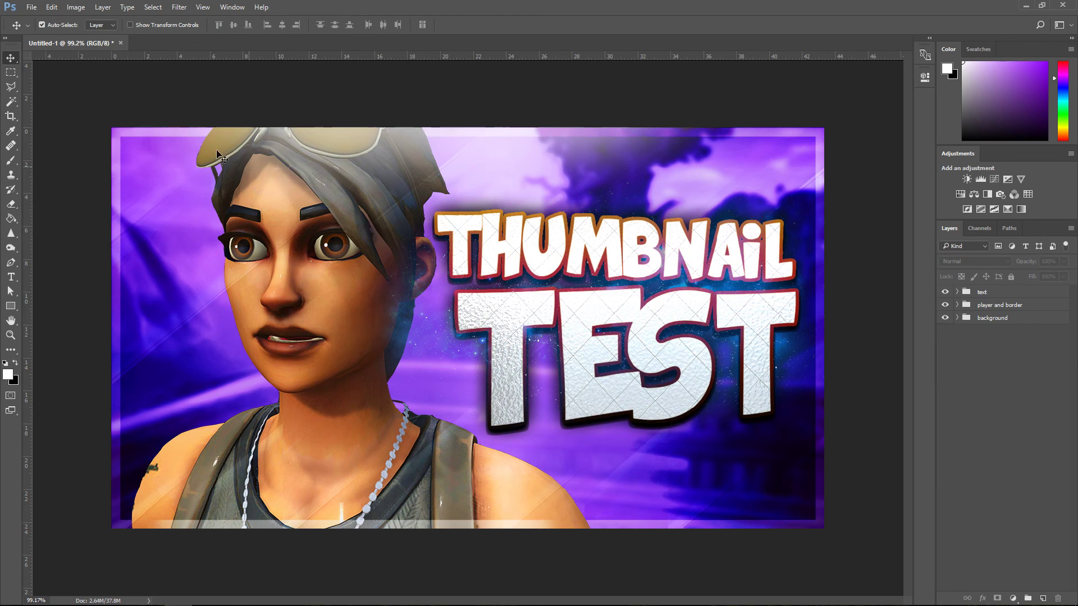
Review the file formats offered for saving a copy of the thumbnail and close the dialog without saving.
{"action": "left_click", "coordinate": [32, 8]}
{"action": "left_click", "coordinate": [63, 128]}
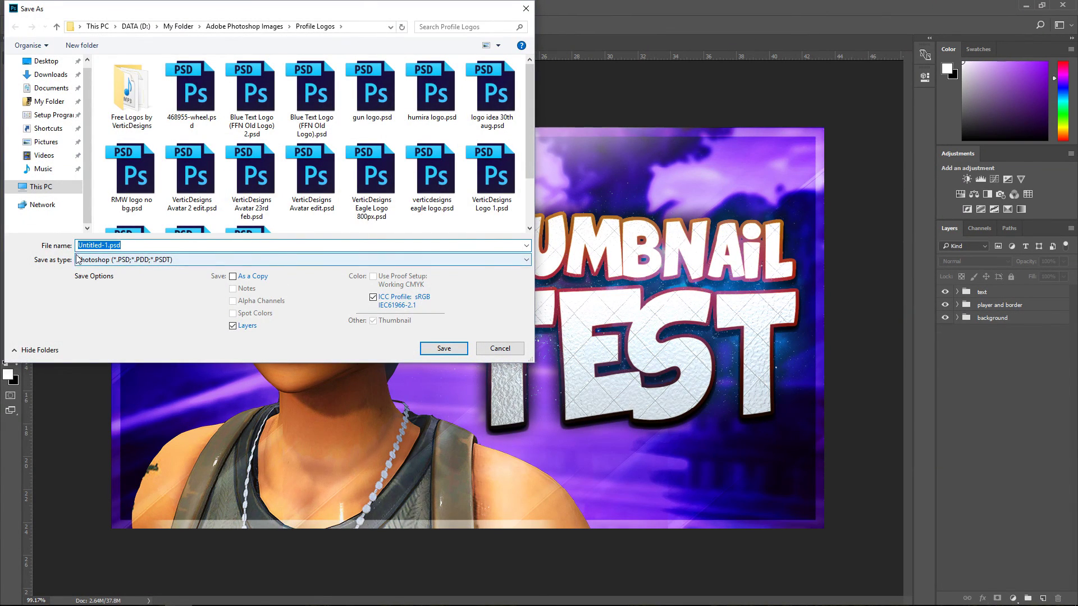
{"action": "left_click", "coordinate": [168, 261]}
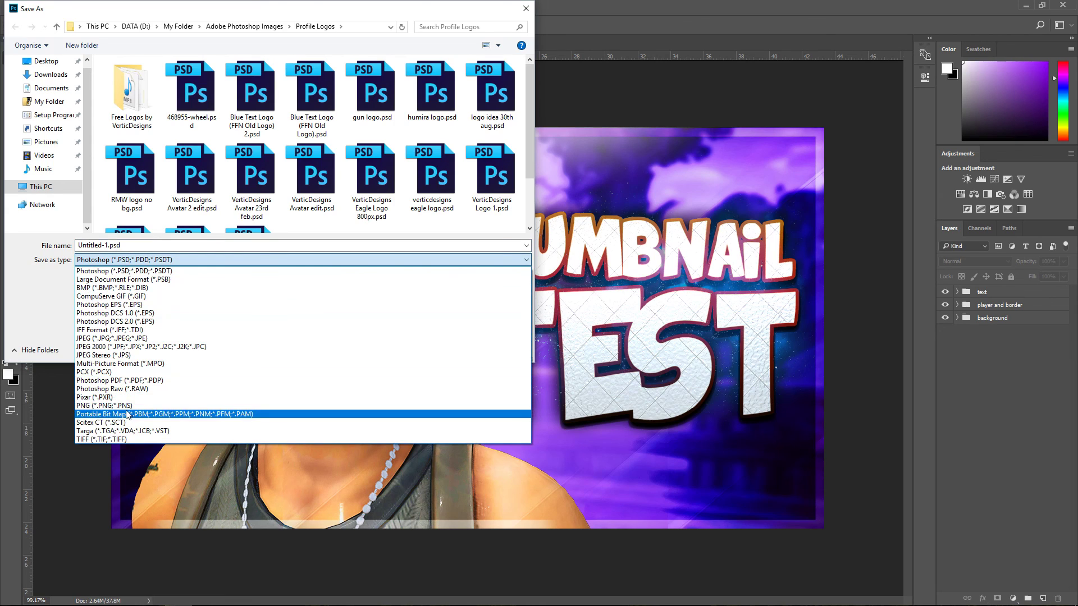
{"action": "left_click", "coordinate": [38, 308]}
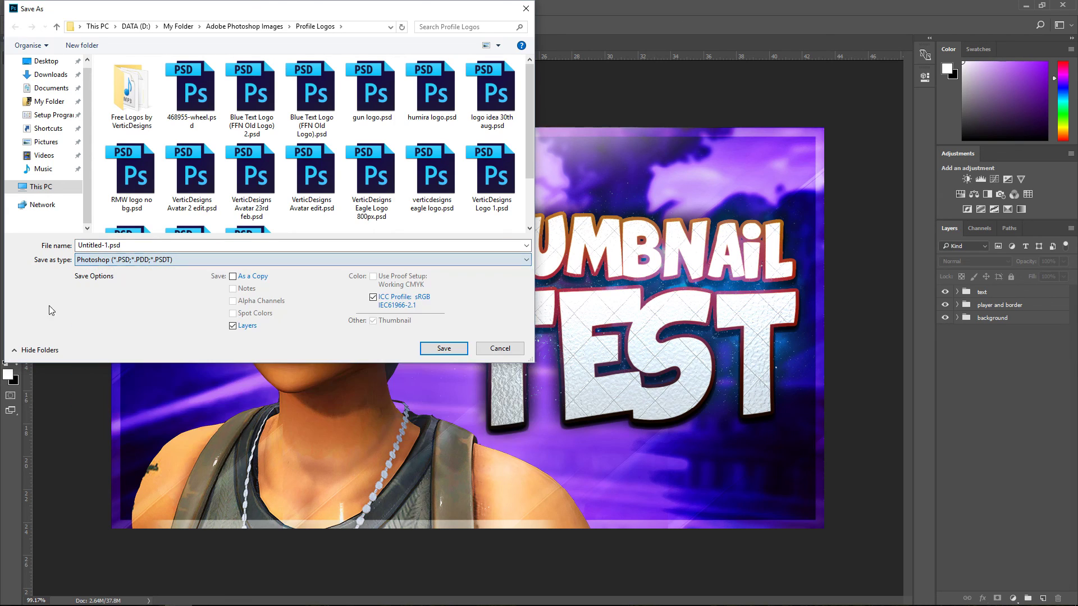
{"action": "left_click", "coordinate": [508, 346]}
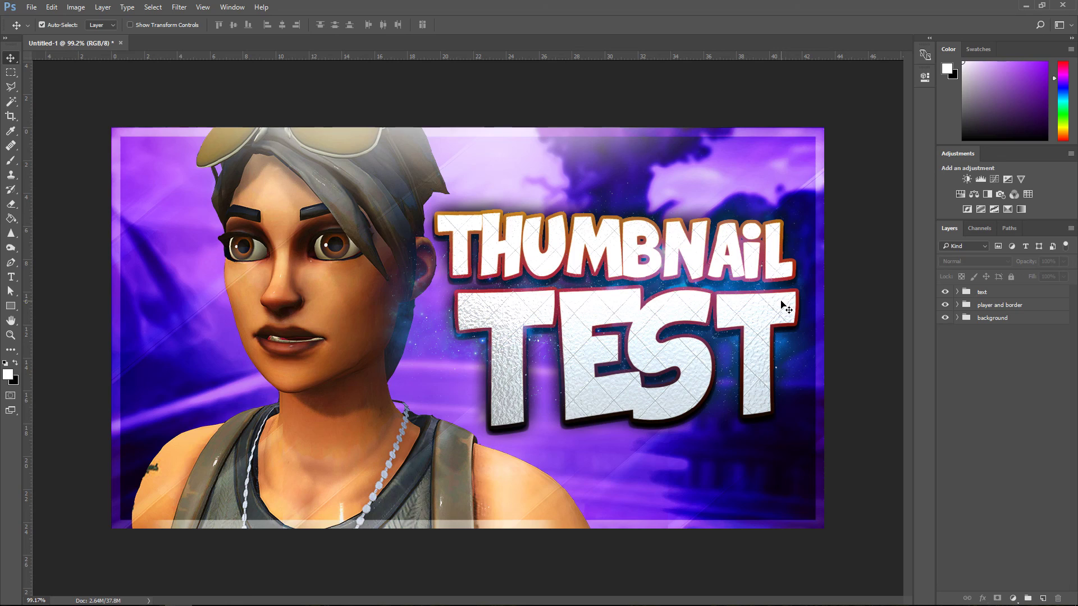